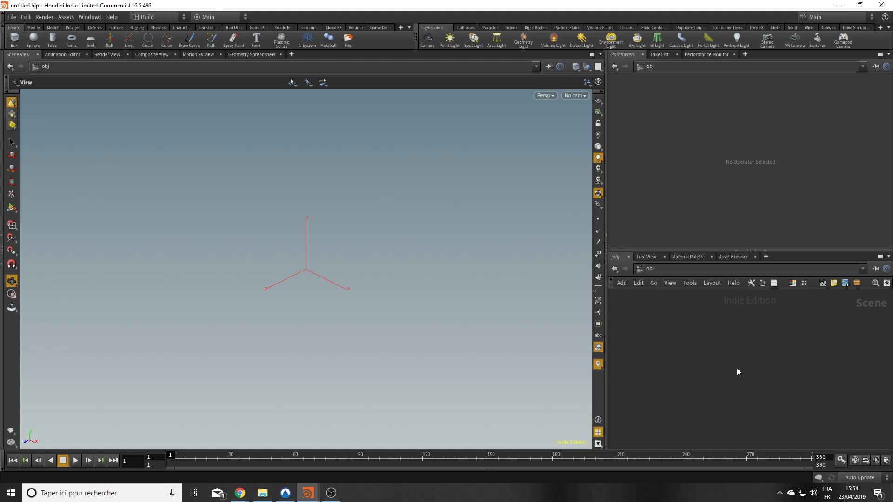
Step: Create a Sphere geometry object in the scene and go inside its network
key(Tab)
text(sphe)
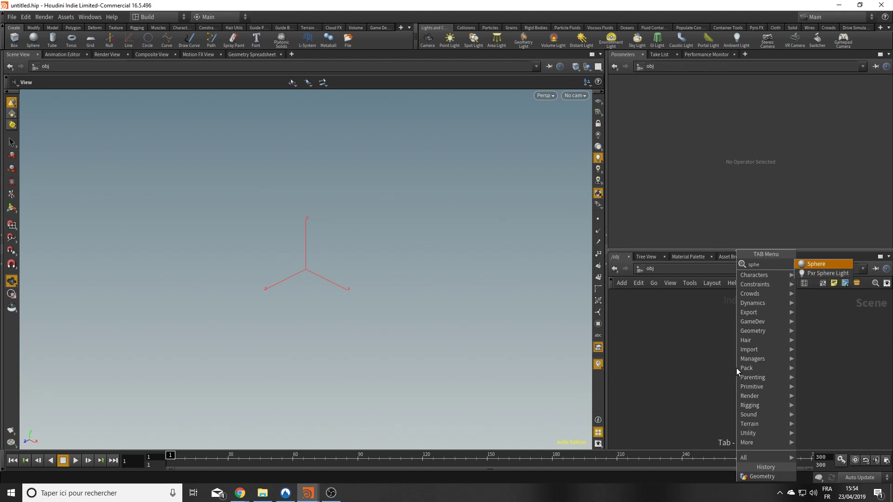
key(Return)
click(732, 339)
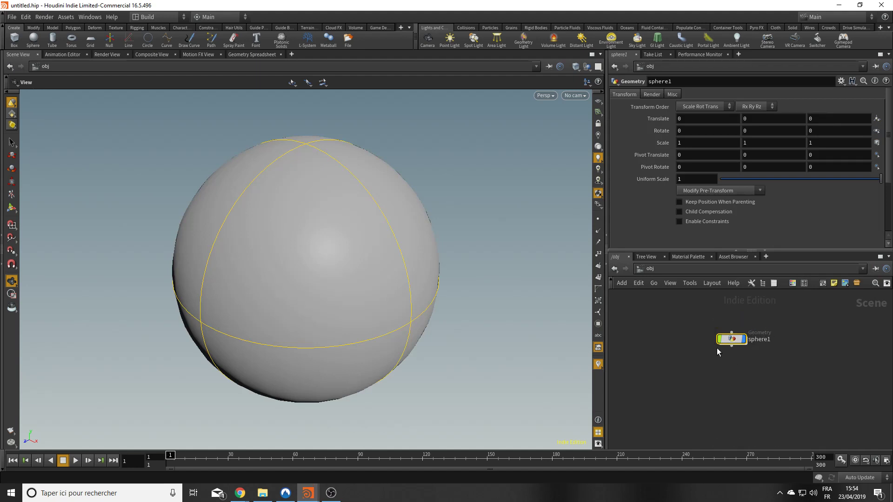
mouse_move(732, 342)
double_click(731, 340)
drag(752, 370, 722, 384)
Step: Set the sphere's primitive type to Polygon and its frequency to 40
click(696, 95)
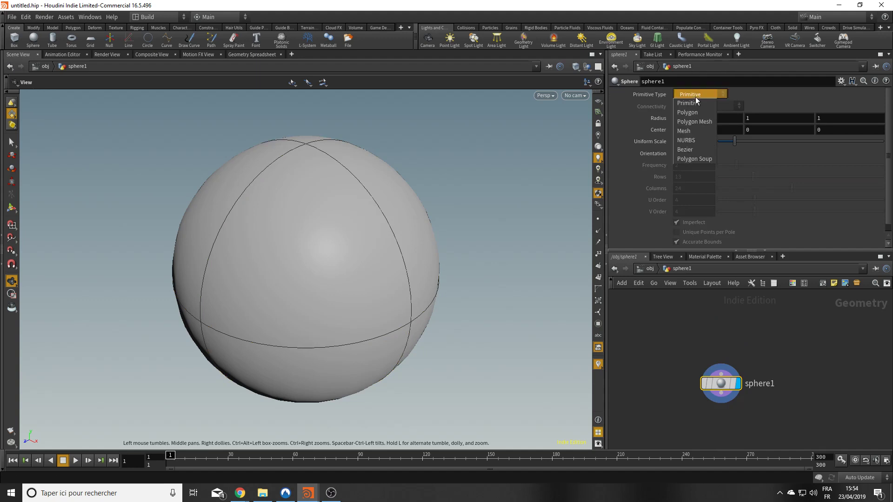
click(695, 112)
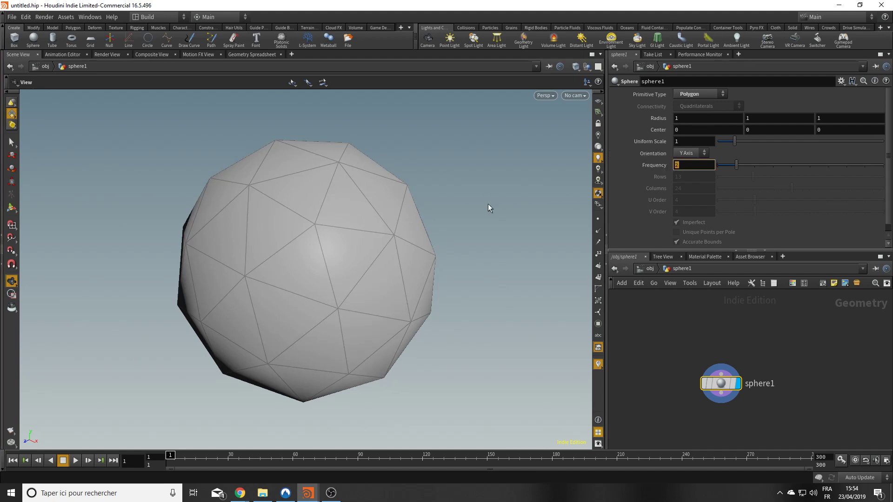
text(50)
key(Return)
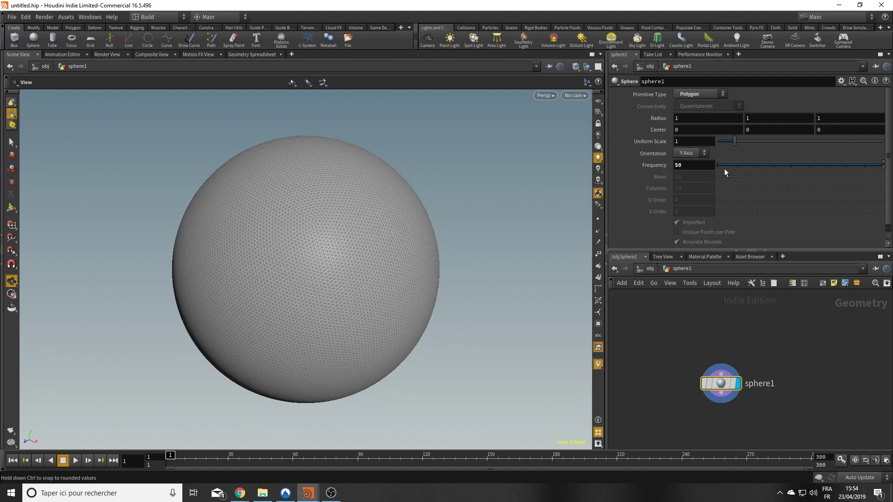
click(695, 165)
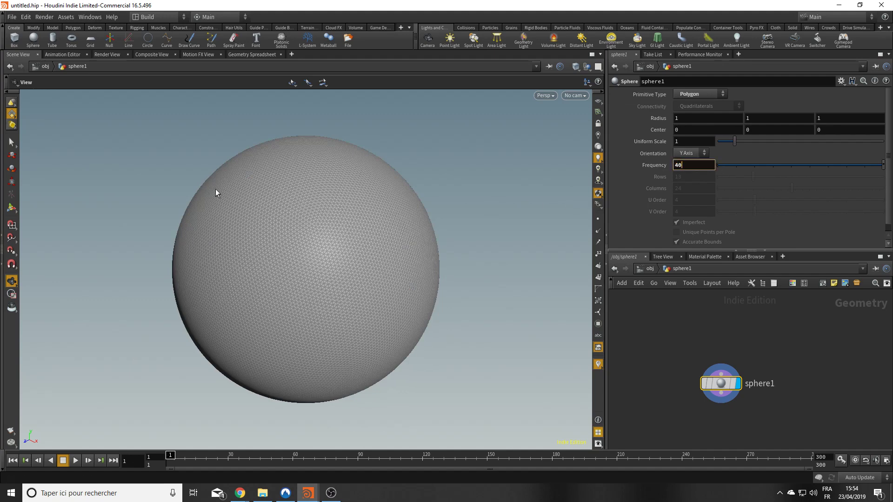
key(Return)
Step: Add a Mountain node below the sphere node, wire the sphere into it and display its result
drag(322, 379, 447, 305)
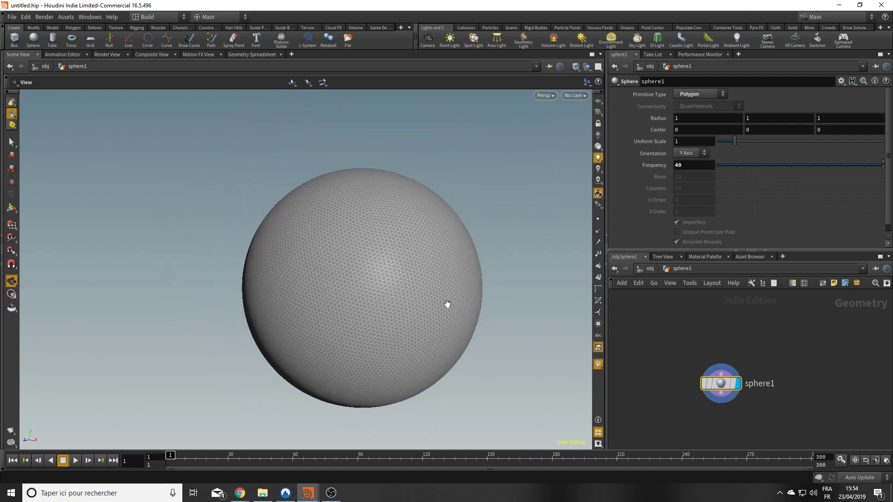
drag(722, 384, 716, 331)
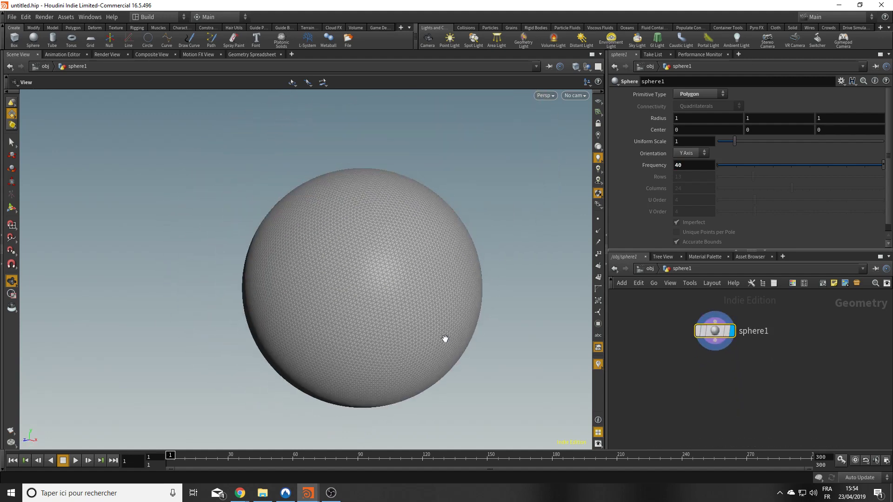
drag(409, 324, 466, 284)
key(Tab)
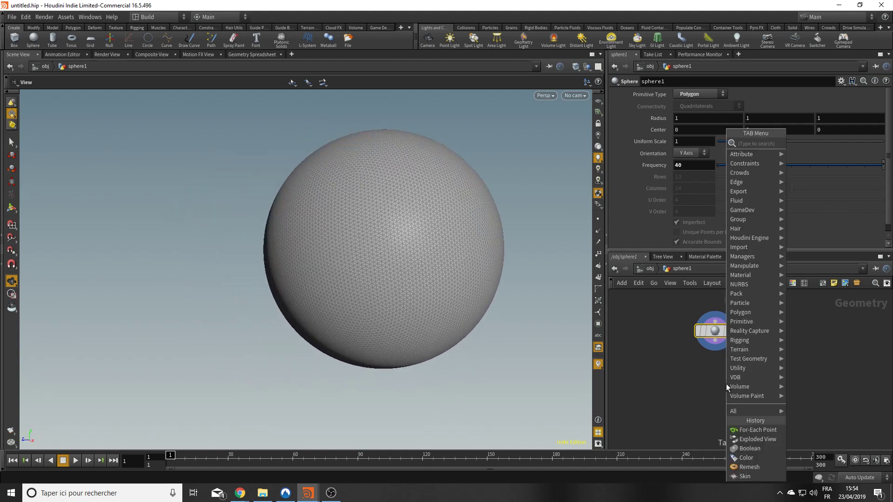
text(mou)
key(Return)
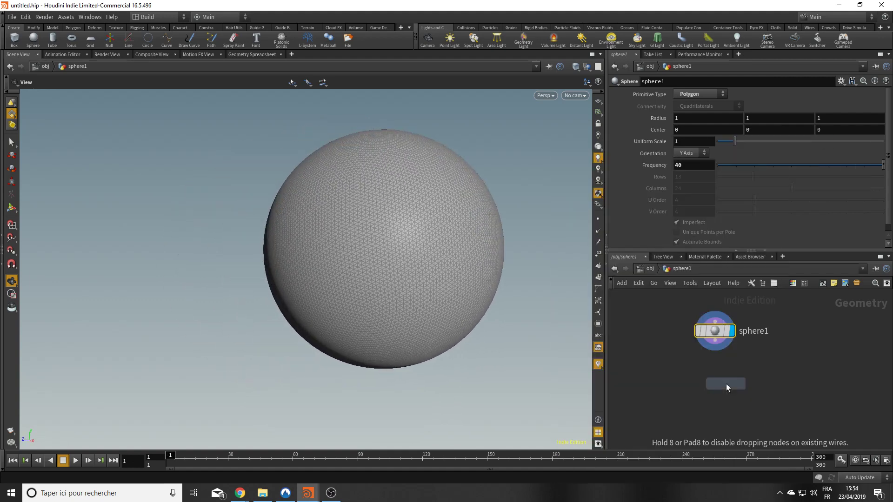
click(726, 384)
drag(715, 342, 711, 374)
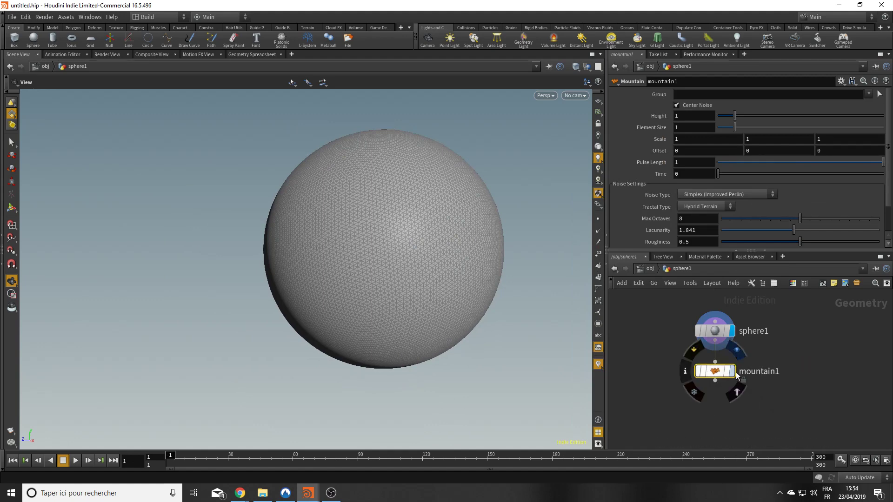
click(734, 372)
Step: Set the mountain noise's roughness to 0 and its Y scale to 2
drag(352, 219, 374, 197)
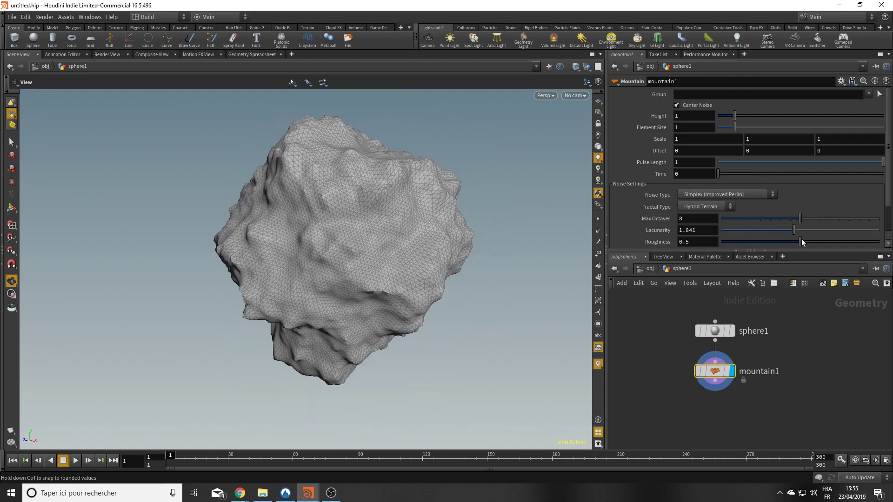
drag(797, 241, 702, 247)
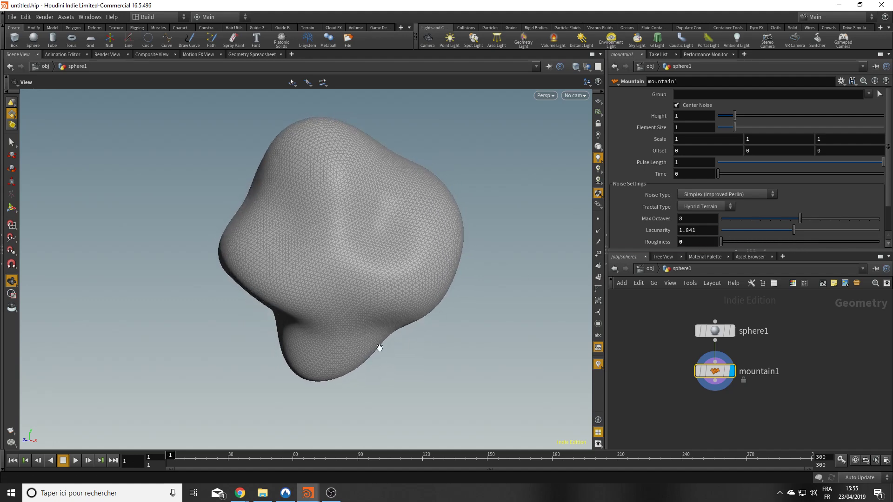
drag(304, 318, 281, 319)
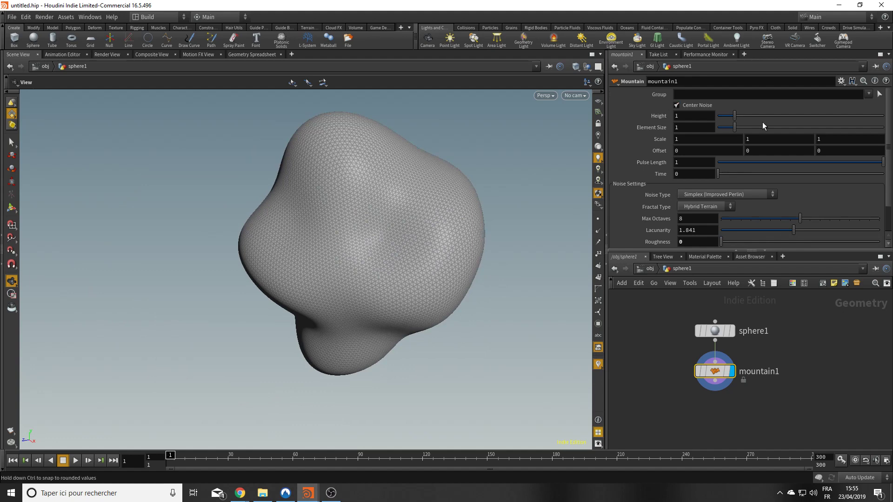
click(748, 139)
key(Return)
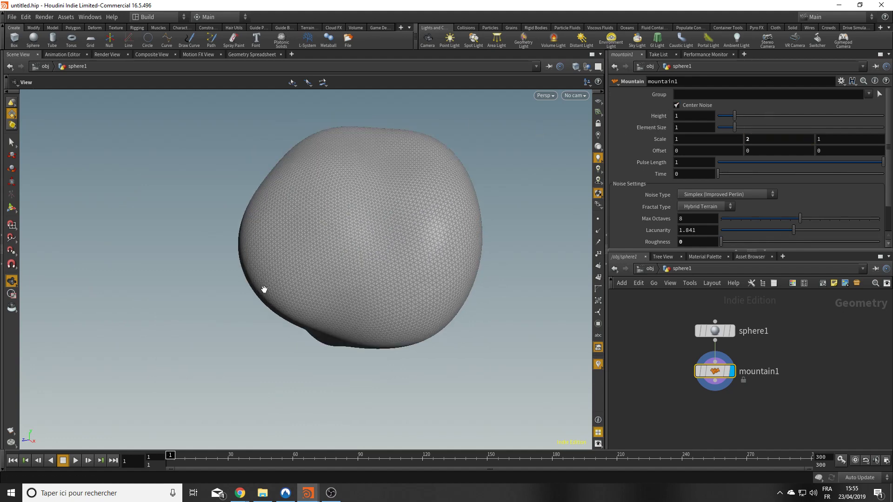
Step: Raise the mountain noise's element size to 1.54 and check the smoothed shape from several sides
drag(261, 292, 391, 261)
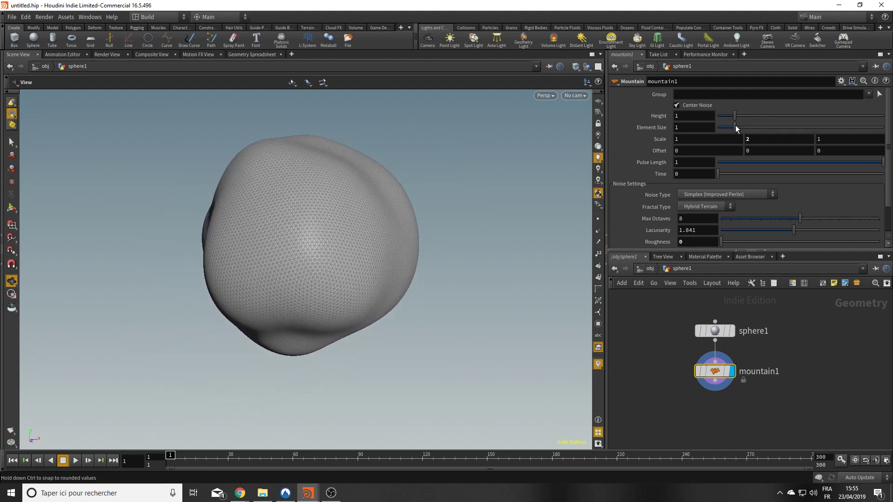
drag(735, 126, 744, 130)
drag(372, 242, 281, 237)
key(f)
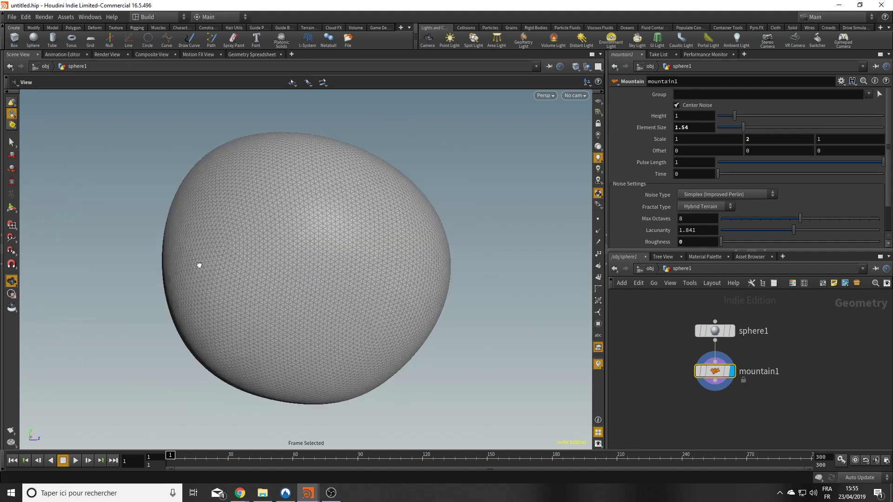
drag(199, 265, 151, 276)
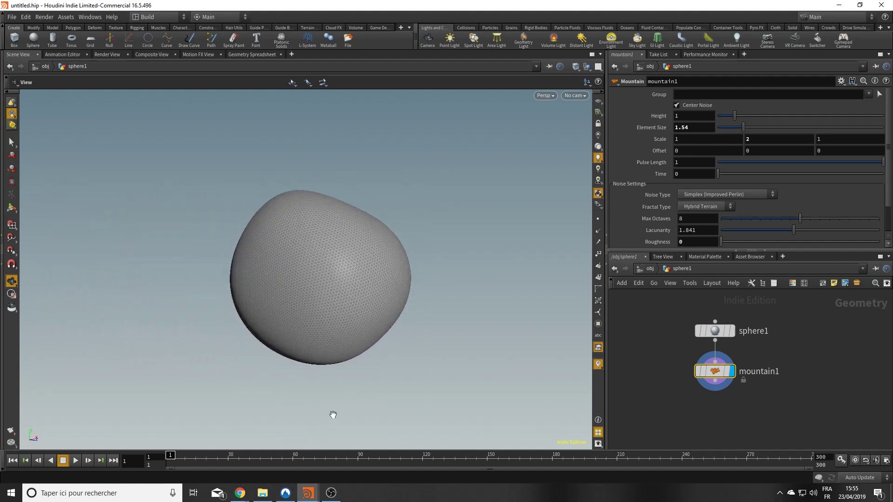
Step: Add a Color node fed by the mountain node and display its result
middle_drag(768, 414, 729, 374)
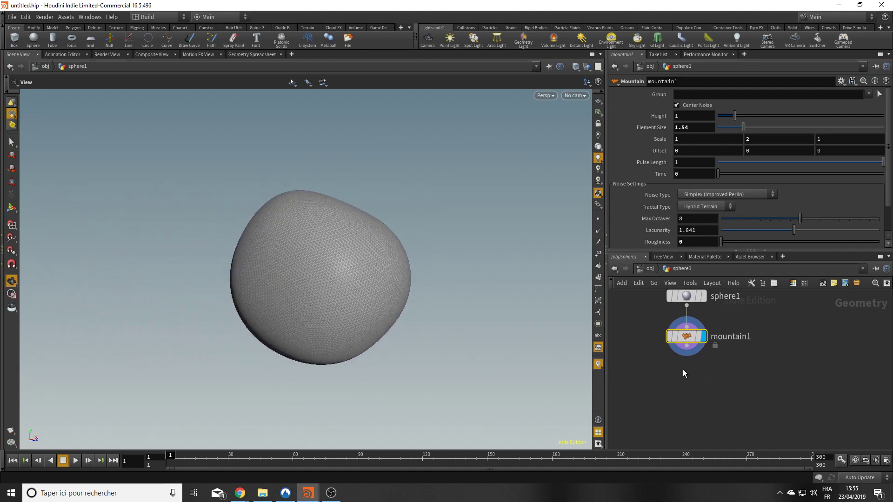
key(Tab)
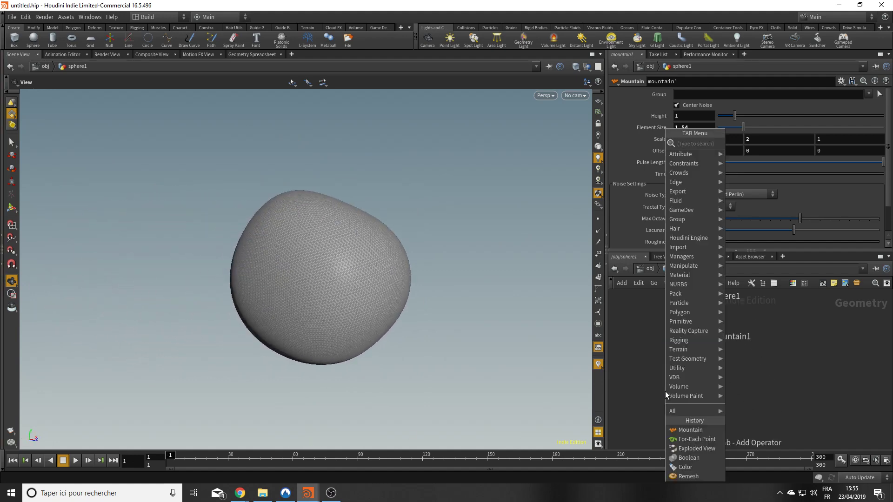
text(color)
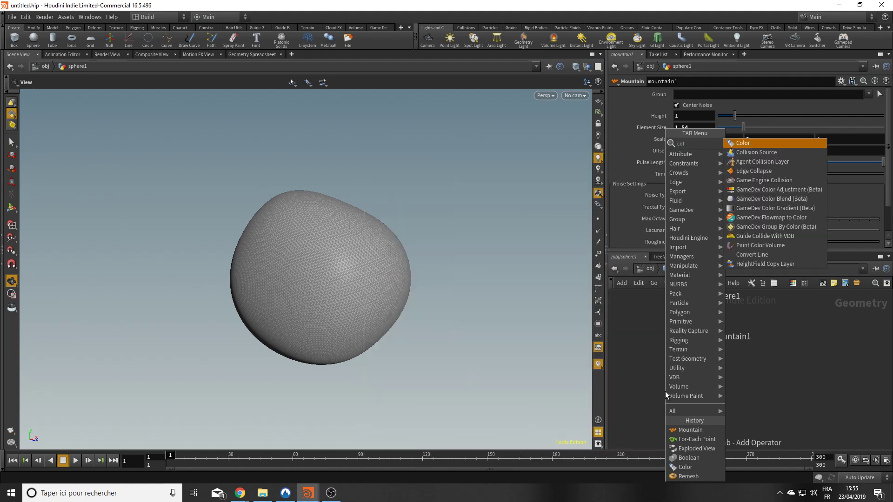
key(Return)
click(688, 384)
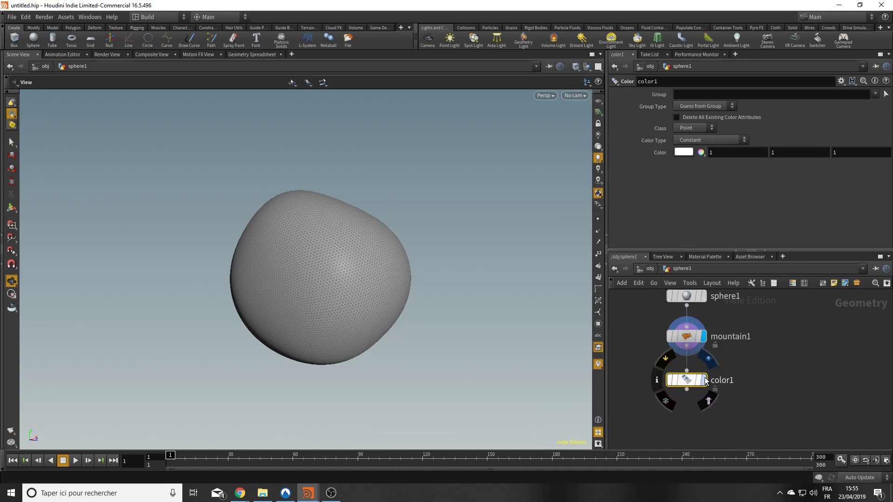
Step: Set the Color node's constant colour to brown with RGB 0.331, 0.164, 0.038396
click(682, 152)
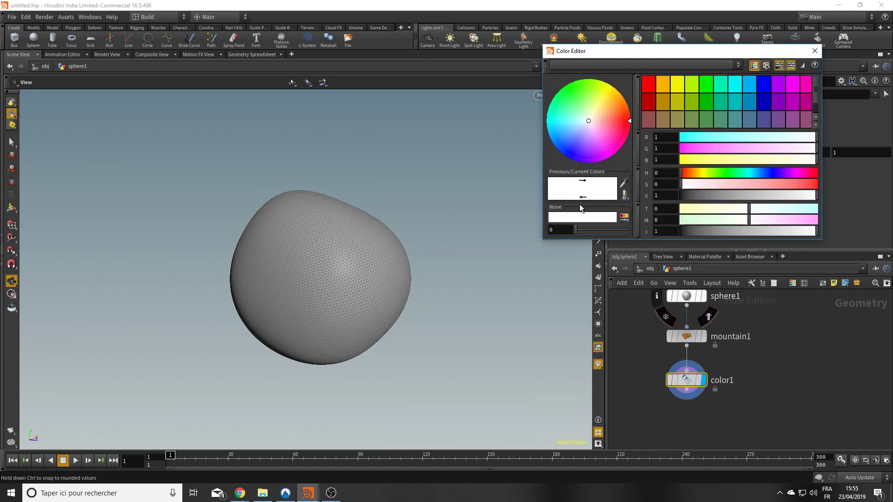
click(702, 173)
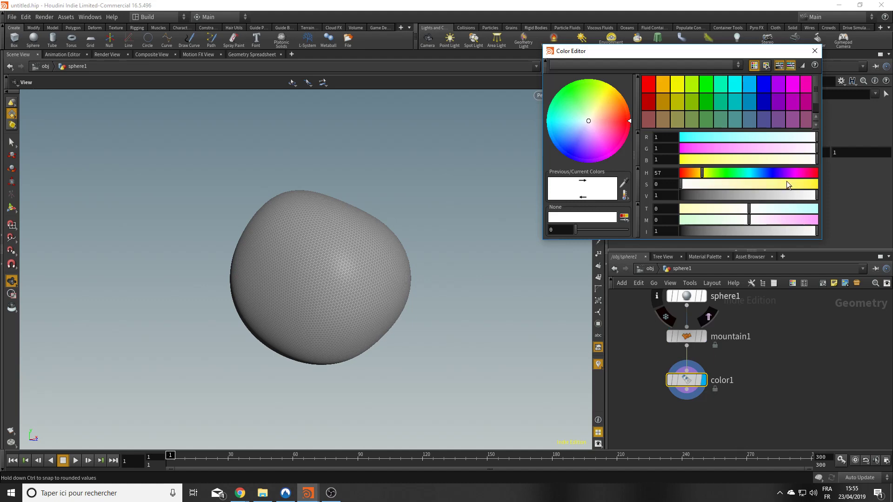
click(794, 184)
click(718, 148)
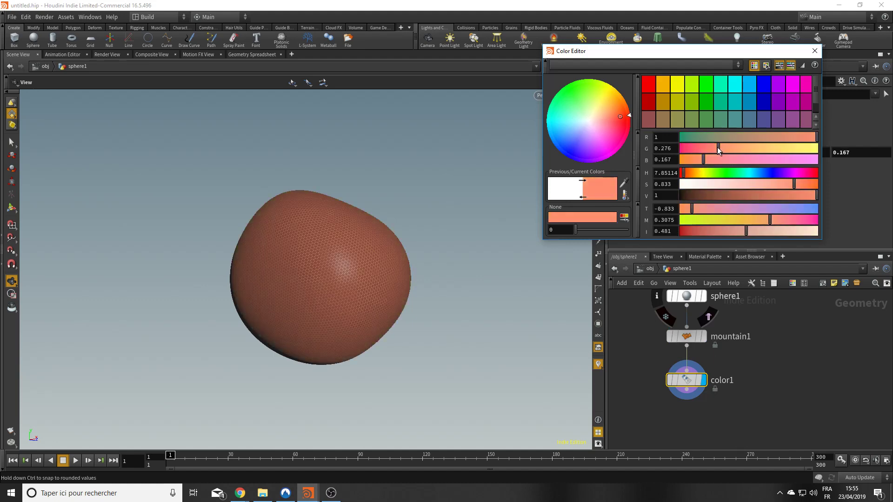
click(700, 195)
click(800, 184)
click(801, 184)
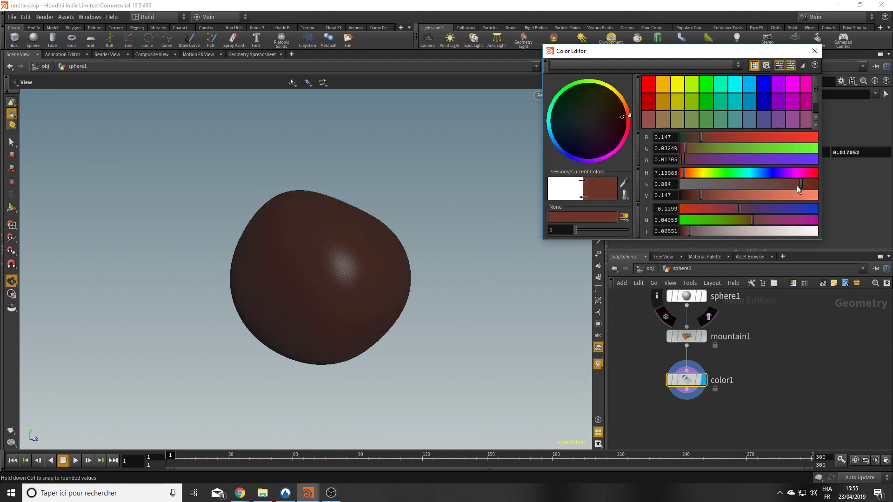
drag(712, 194, 726, 194)
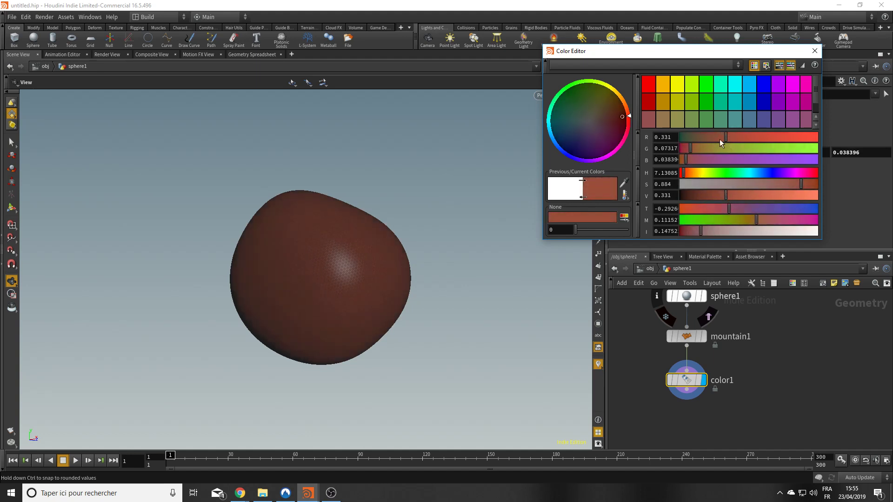
drag(691, 149, 703, 152)
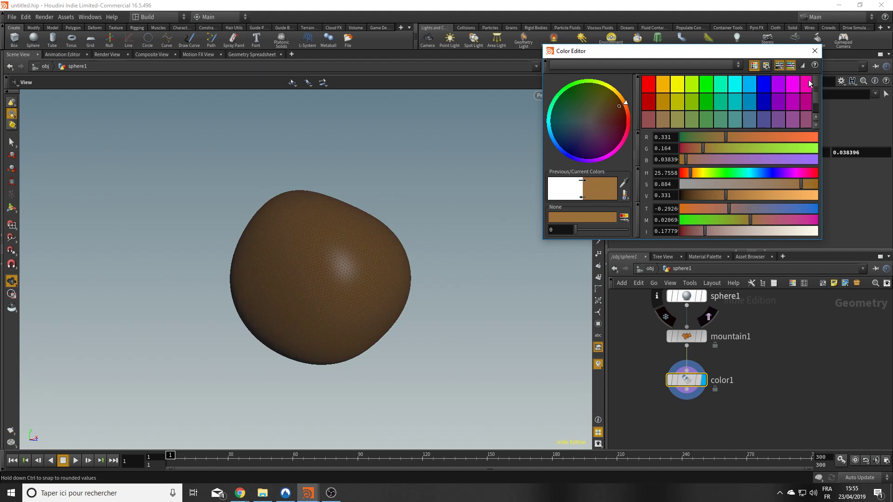
click(814, 51)
Step: Switch the viewport shading to Smooth Shaded and move the color node closer to the mountain node
click(576, 67)
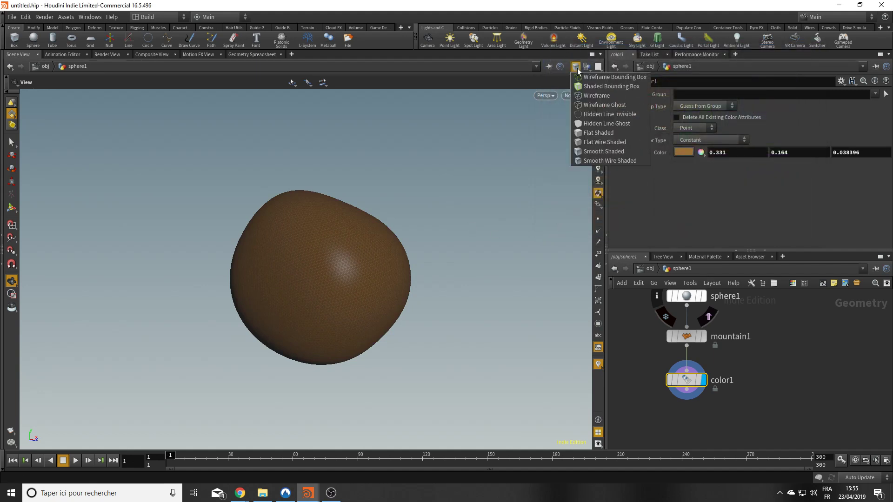
click(604, 151)
mouse_move(343, 261)
mouse_down()
mouse_move(496, 249)
mouse_move(309, 293)
mouse_move(305, 309)
mouse_up()
drag(684, 379, 684, 369)
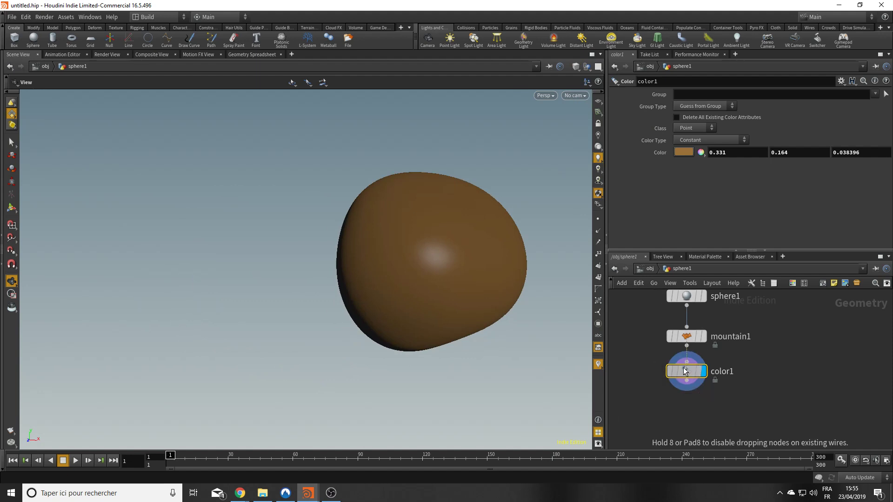
Step: Turn on point display in the viewport and inspect the point normals, leaving the normals hidden
click(599, 232)
click(599, 232)
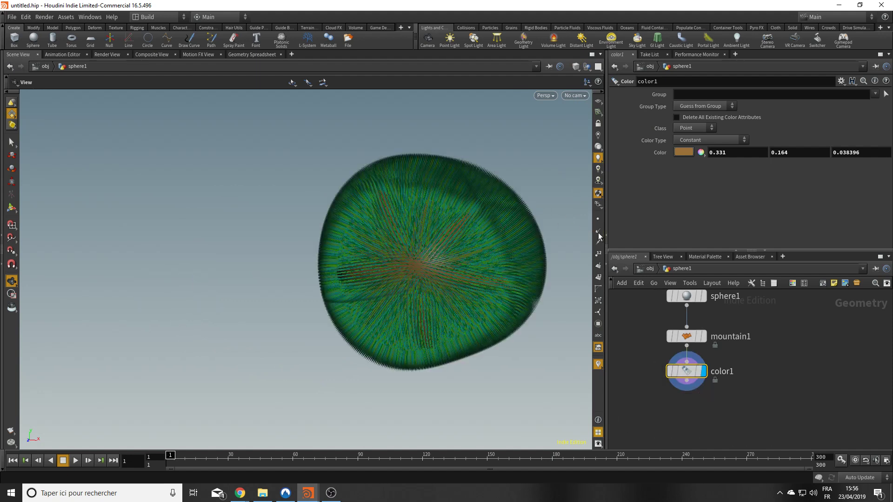
mouse_move(439, 303)
mouse_down()
mouse_move(417, 373)
mouse_move(413, 358)
mouse_move(339, 360)
mouse_move(313, 318)
mouse_up()
click(598, 219)
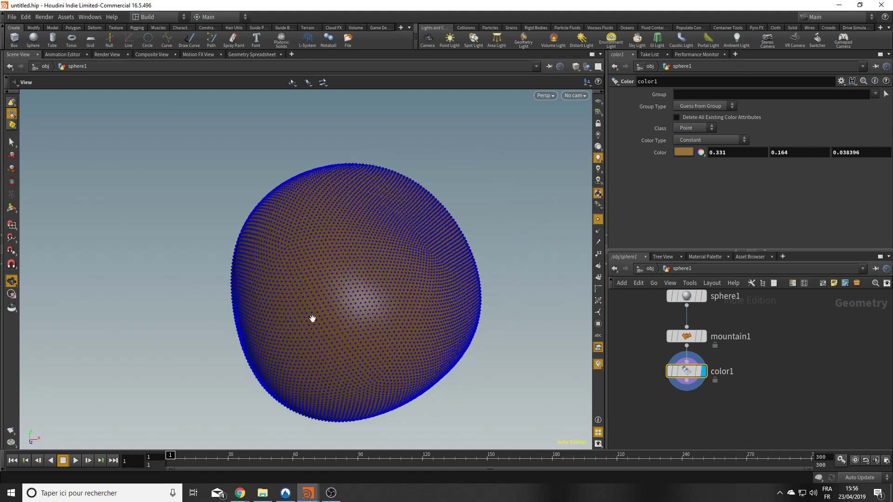
click(599, 231)
drag(405, 342, 283, 362)
middle_drag(288, 291, 310, 264)
click(598, 231)
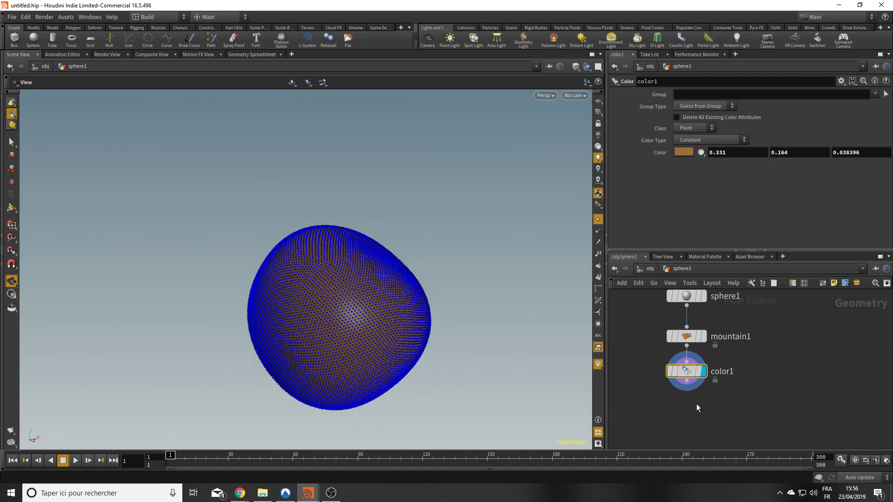
Step: Add a Normal node fed by the color node and display its result
key(Tab)
text(n)
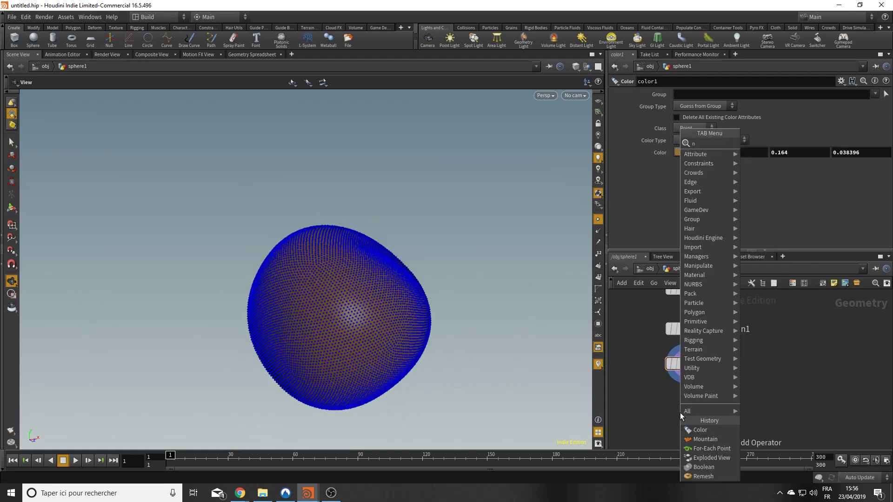
text(orm)
key(Return)
click(680, 412)
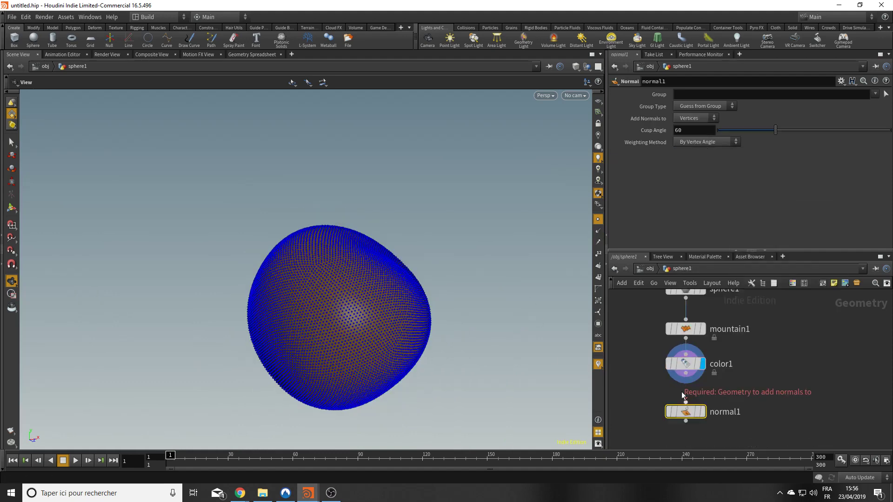
drag(685, 373, 691, 398)
click(708, 390)
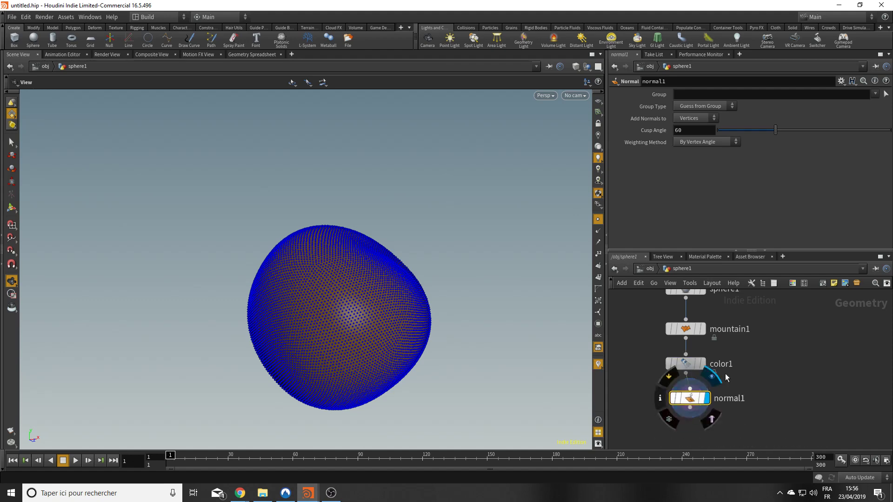
Step: Set the Normal node to add normals to Points and inspect the point normals, leaving them hidden
click(699, 127)
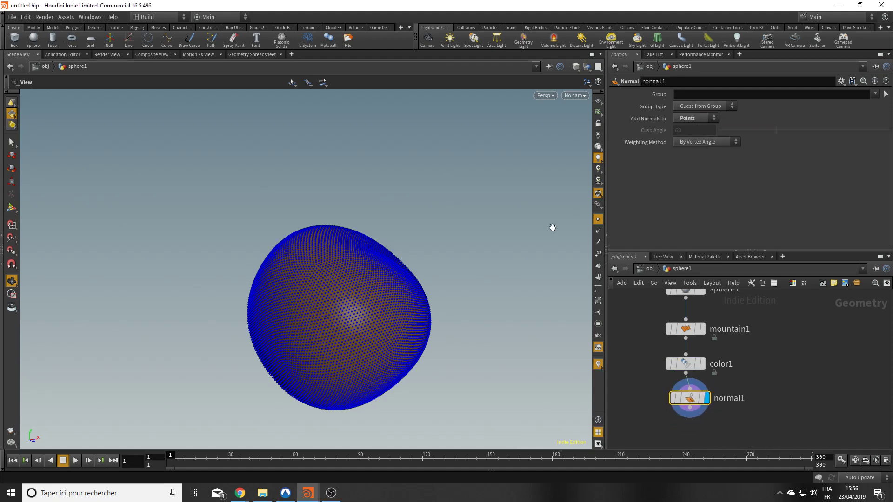
click(598, 231)
drag(471, 281, 359, 328)
scroll(355, 319, up, 5)
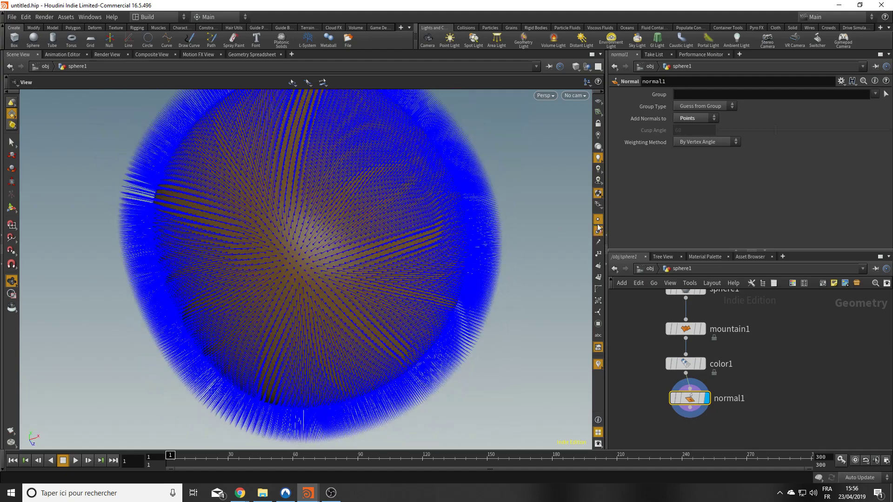
click(598, 231)
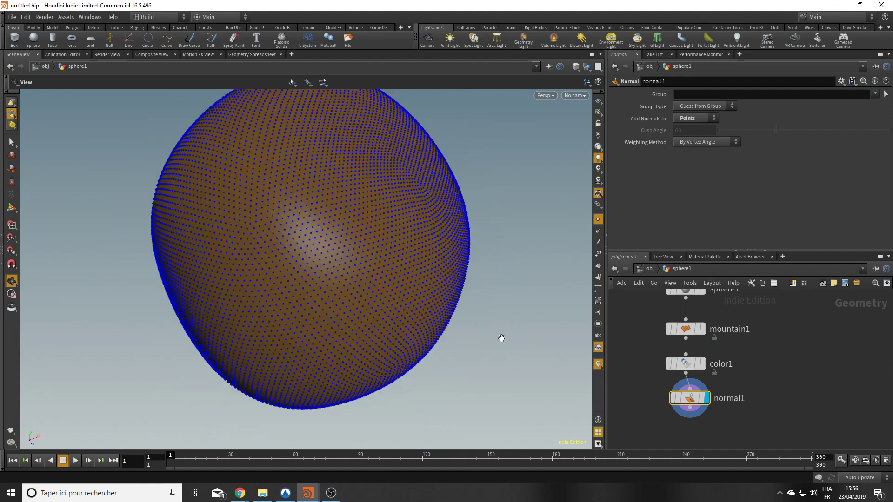
Step: Turn off point display in the viewport and align the normal node beneath the color node
middle_drag(502, 338, 502, 306)
click(598, 222)
drag(453, 332, 295, 311)
scroll(406, 315, down, 5)
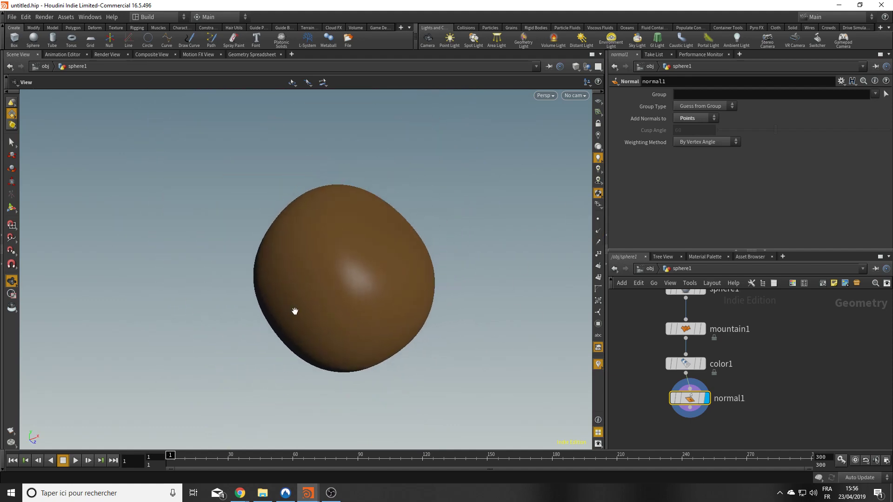
scroll(727, 382, down, 1)
middle_drag(729, 405, 729, 385)
drag(696, 375, 693, 376)
middle_drag(713, 407, 721, 407)
Step: Add a Null node below the normal node, fed by its output
key(Tab)
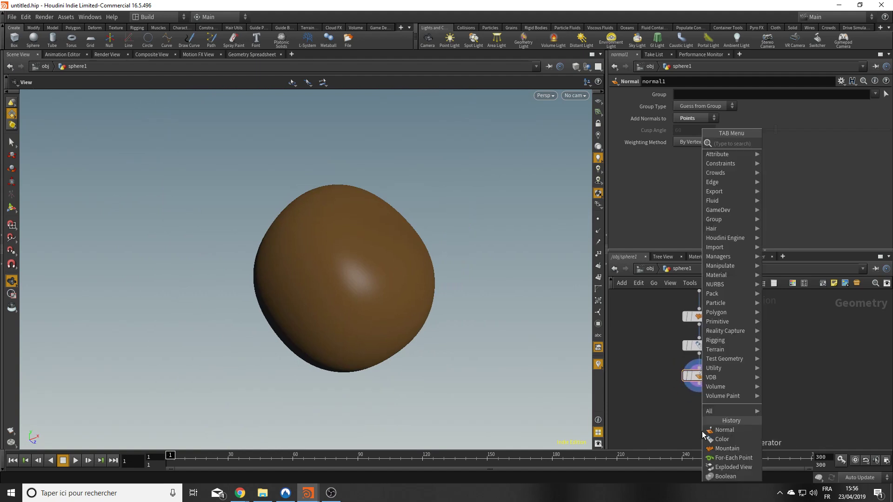
text(null)
key(Return)
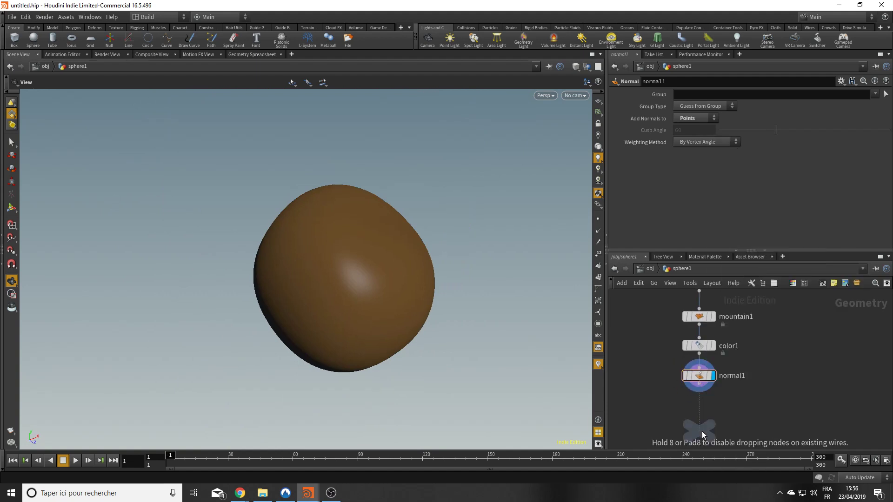
click(699, 422)
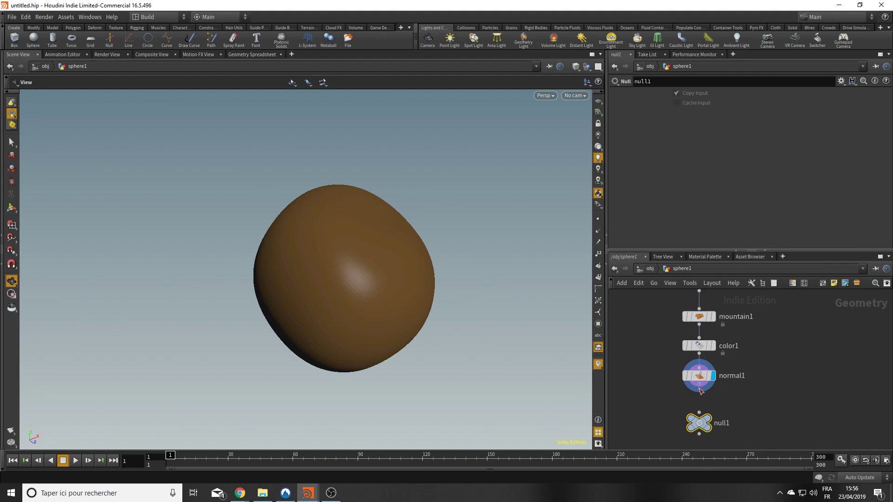
Step: Rename the null node OUT_patate and display its result
double_click(725, 423)
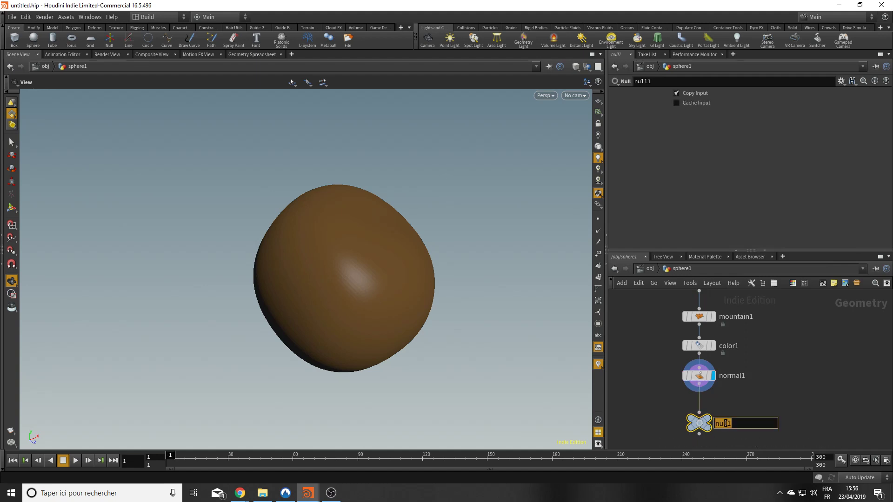
text(OUT_patate)
key(Return)
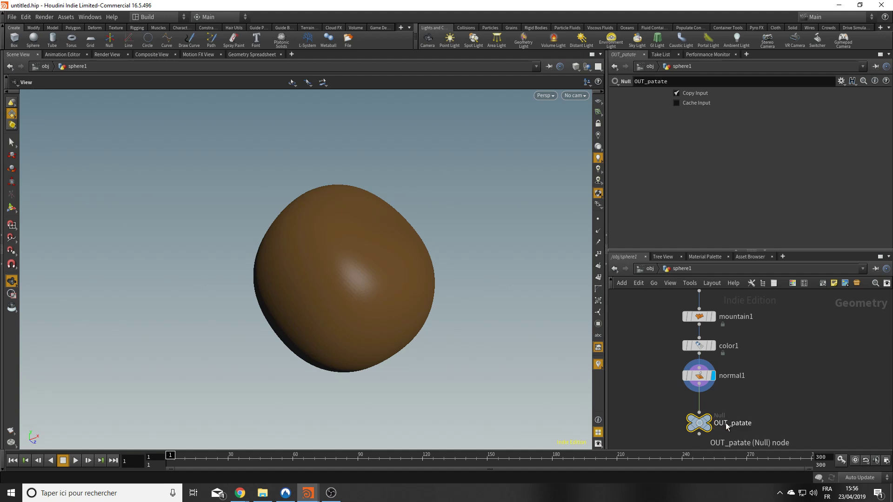
scroll(705, 417, down, 2)
click(705, 414)
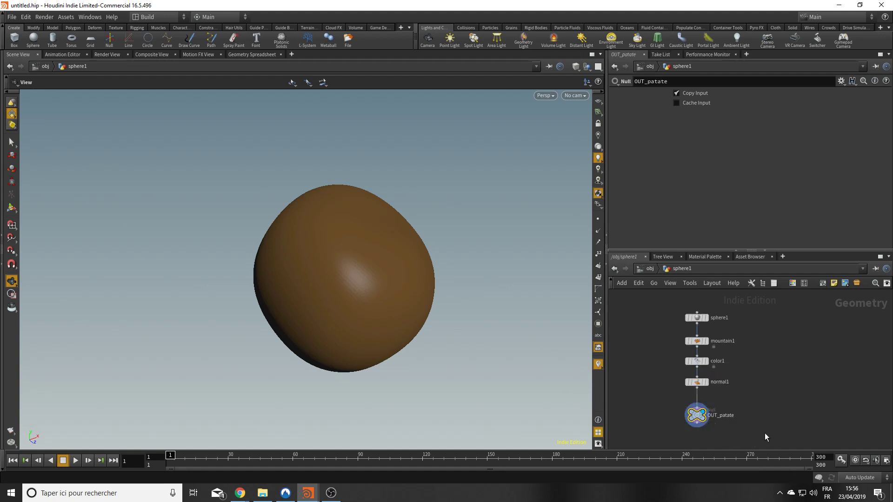
Step: Create a network box around all five nodes and enlarge it to enclose their labels
drag(626, 304, 824, 407)
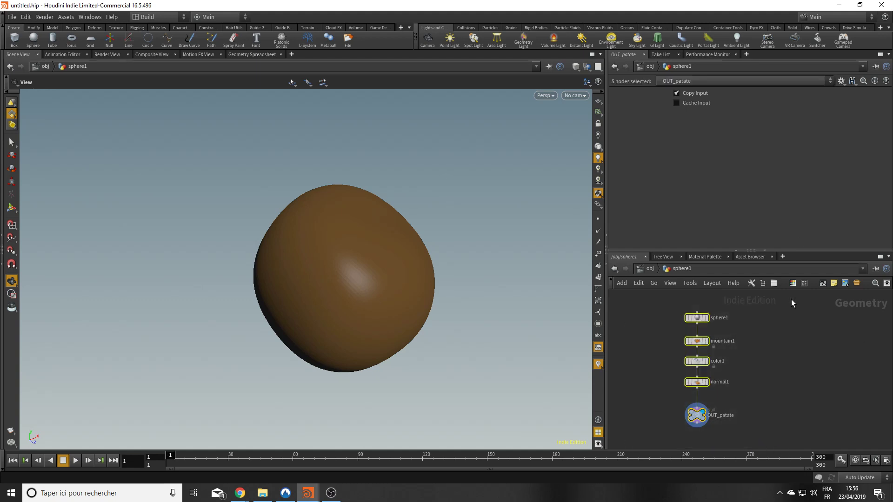
click(832, 284)
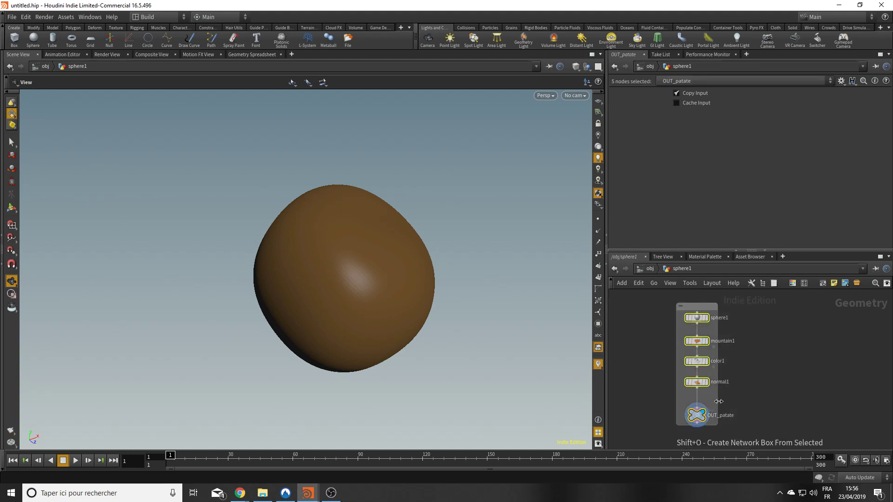
drag(719, 403, 762, 404)
drag(722, 425, 721, 442)
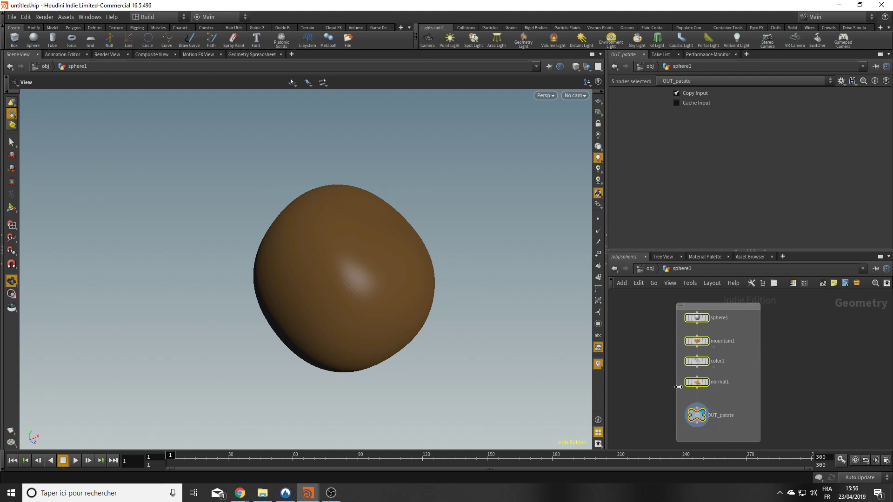
drag(678, 386, 674, 387)
Step: Name the network box PATATOR and colour it dark gold
double_click(710, 307)
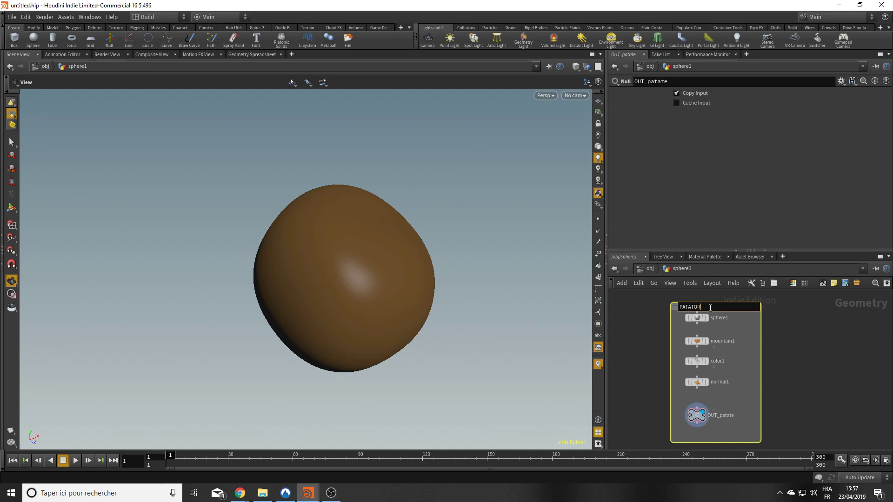
key(Return)
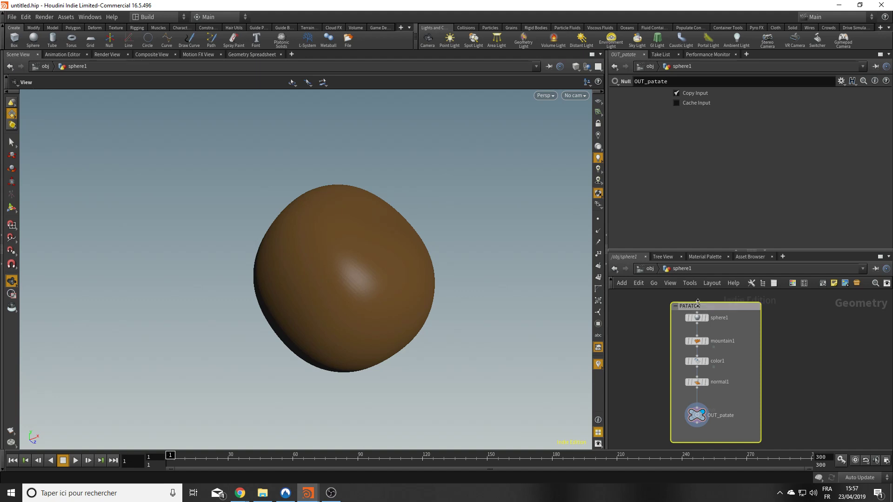
key(c)
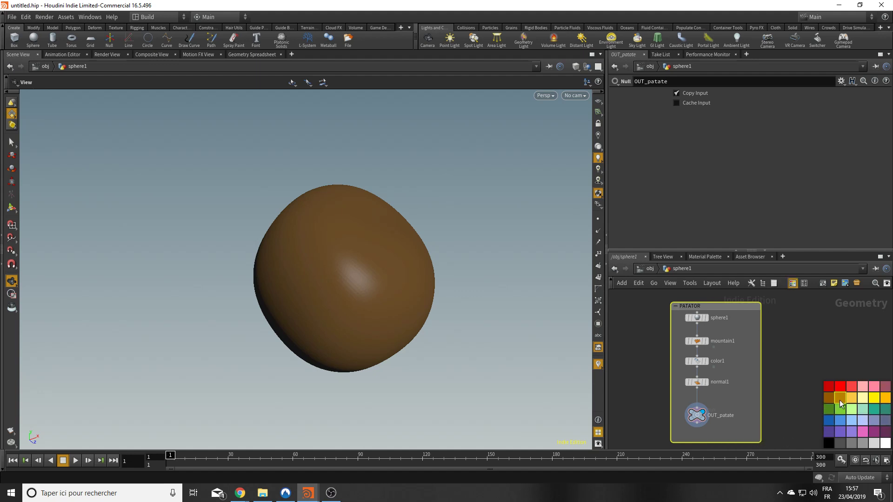
click(808, 326)
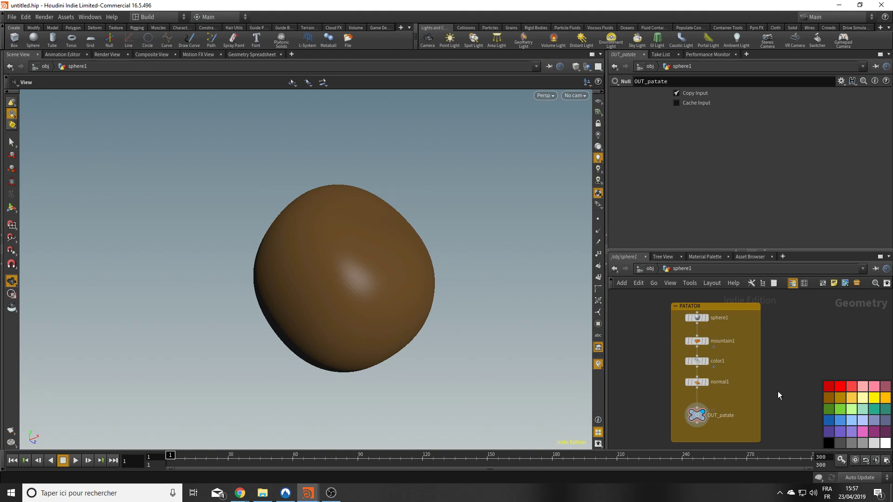
Step: Add a Scatter node below the network box, fed by OUT_patate, and display its result
middle_drag(778, 392, 763, 332)
scroll(752, 341, down, 2)
middle_drag(753, 393, 759, 409)
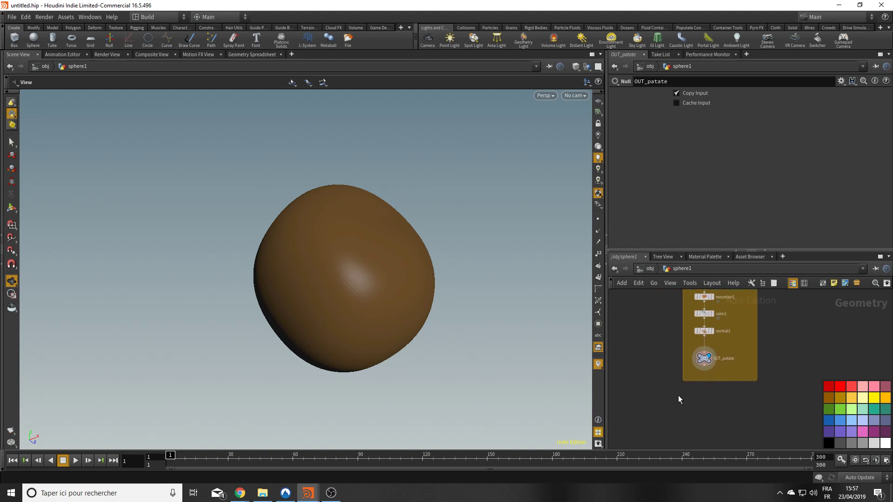
drag(281, 274, 292, 247)
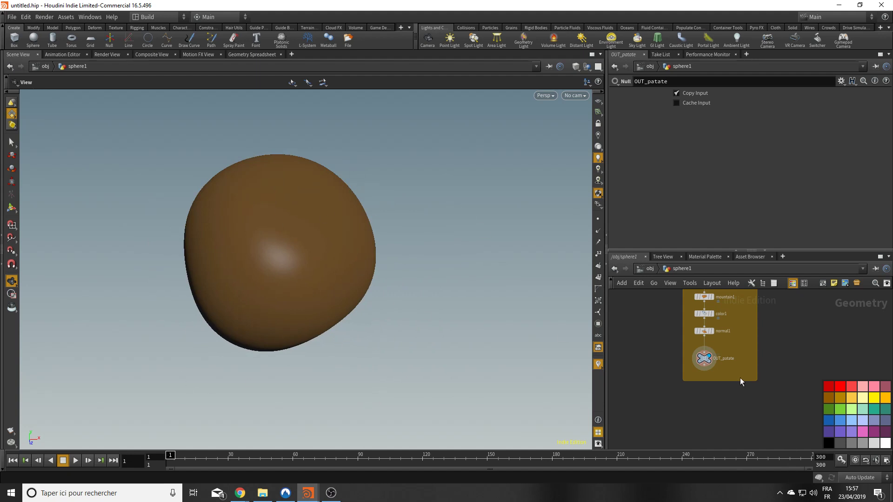
middle_drag(688, 367, 704, 382)
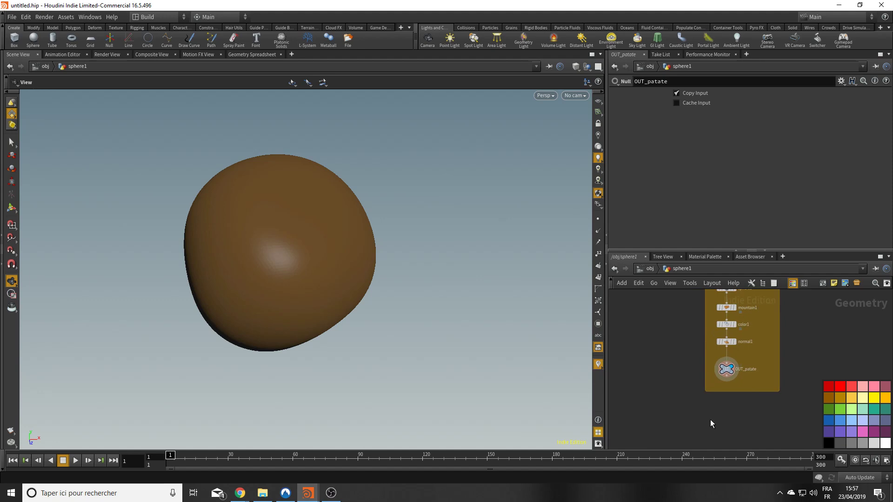
key(Tab)
text(sca)
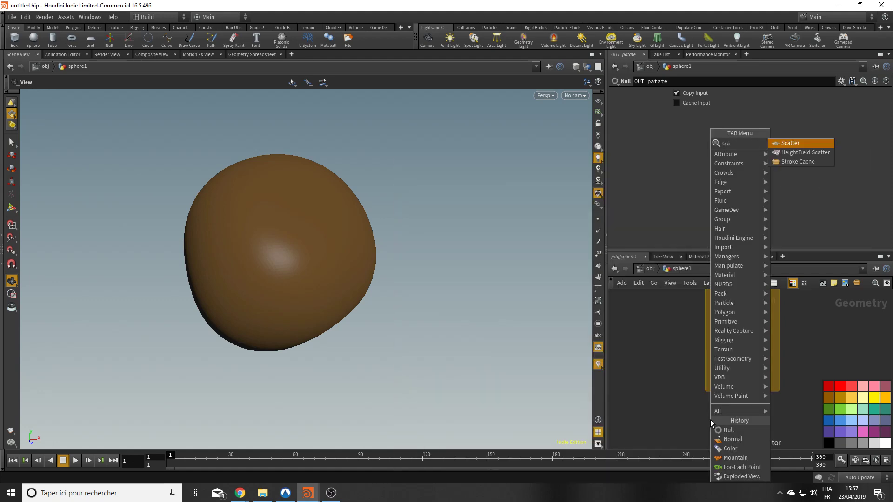
key(Return)
click(720, 419)
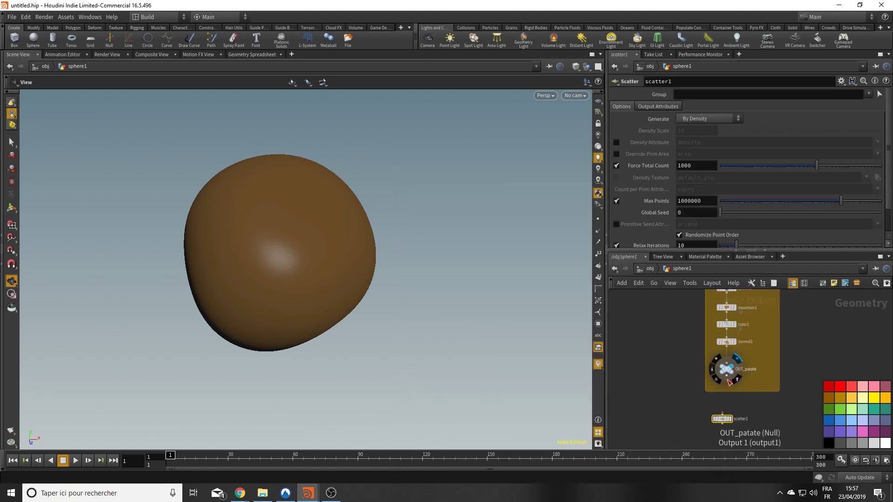
click(729, 381)
click(730, 419)
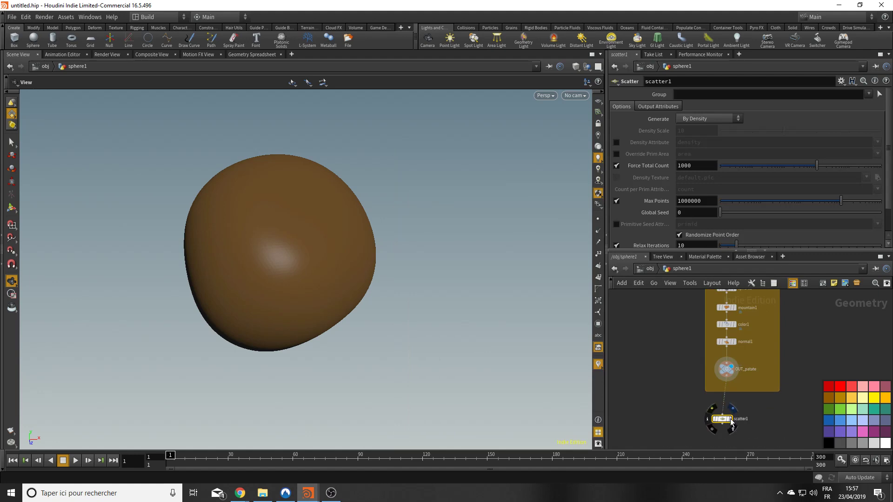
click(731, 421)
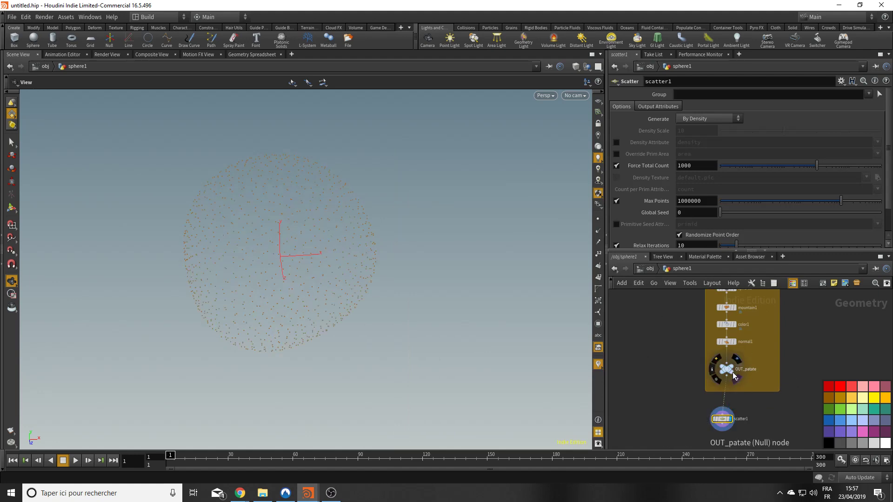
Step: Show OUT_patate as a template wireframe and turn on point display in the viewport
click(733, 372)
drag(220, 389, 212, 392)
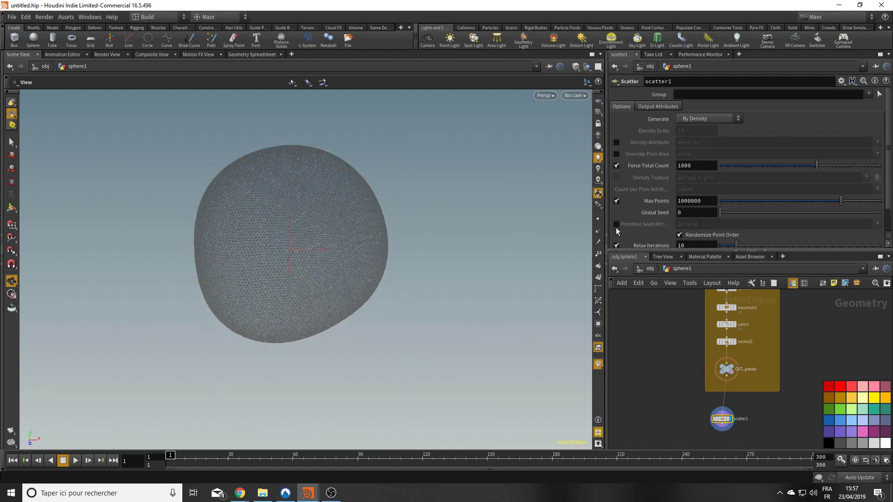
click(599, 219)
mouse_move(328, 249)
mouse_down()
mouse_move(346, 310)
mouse_move(334, 264)
mouse_up()
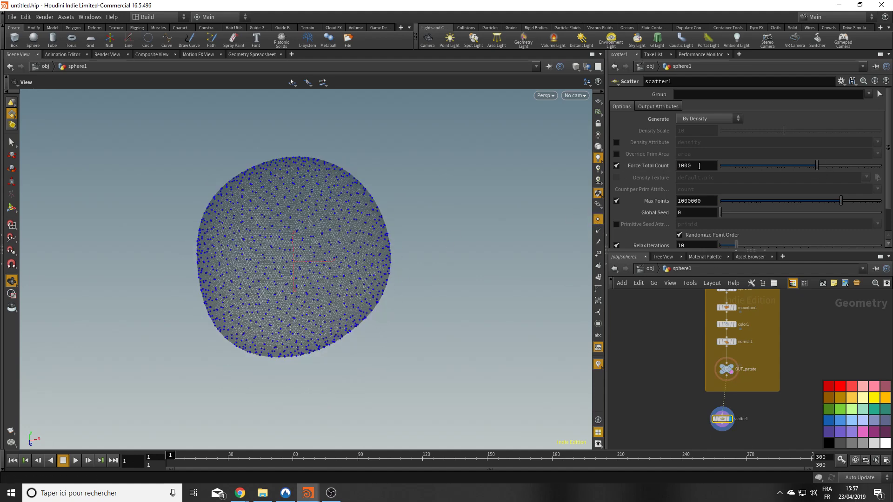
Step: Set the Scatter node's Force Total Count to 1 and move the node closer to OUT_patate
double_click(699, 166)
text(1)
key(Return)
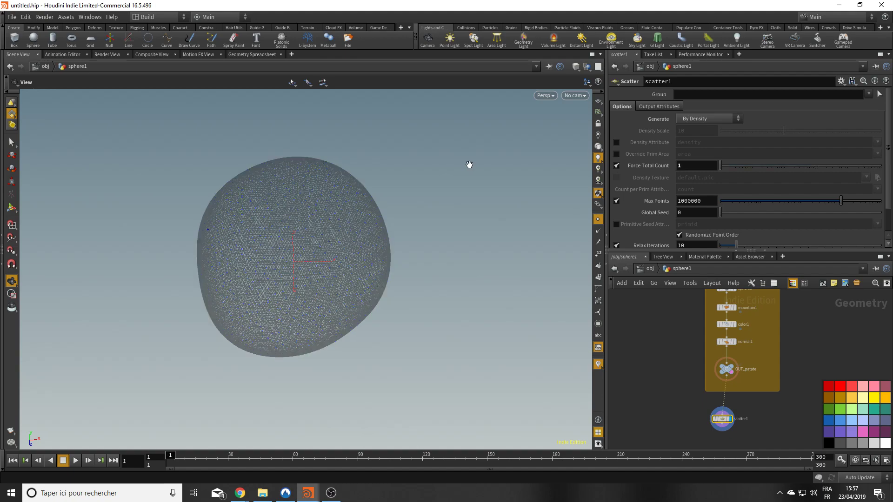
drag(169, 374, 194, 219)
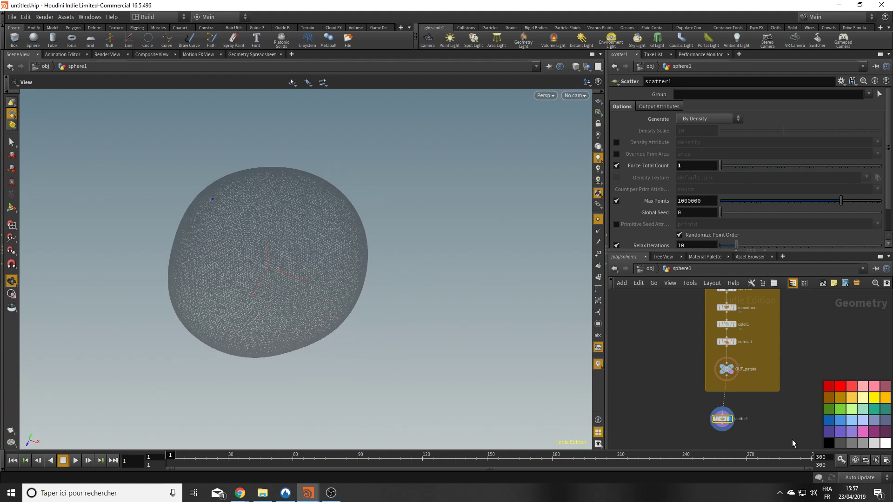
click(732, 423)
drag(732, 421, 737, 410)
middle_drag(696, 389, 732, 385)
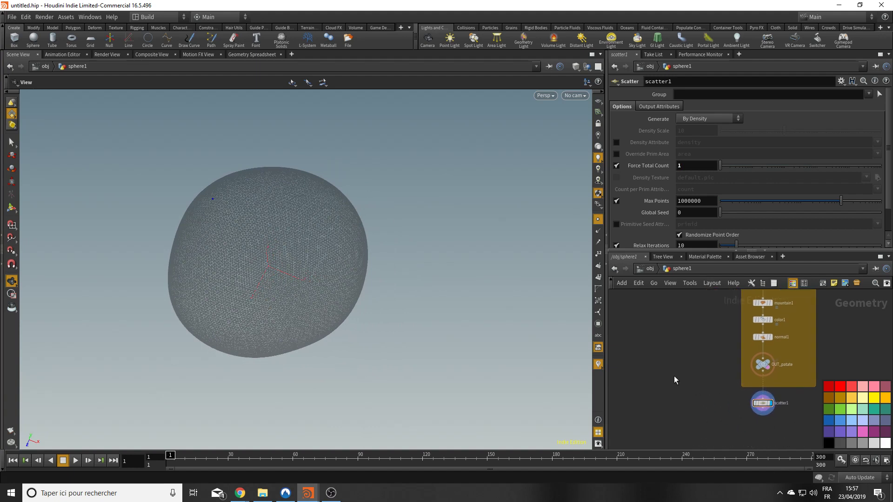
Step: Add a separate Line node beside the network box and display its result
key(Tab)
text(copy)
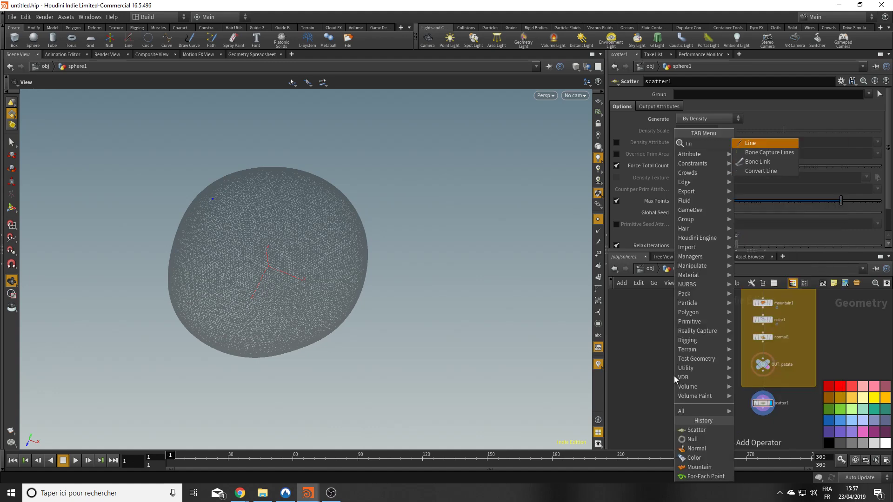
key(Return)
click(674, 376)
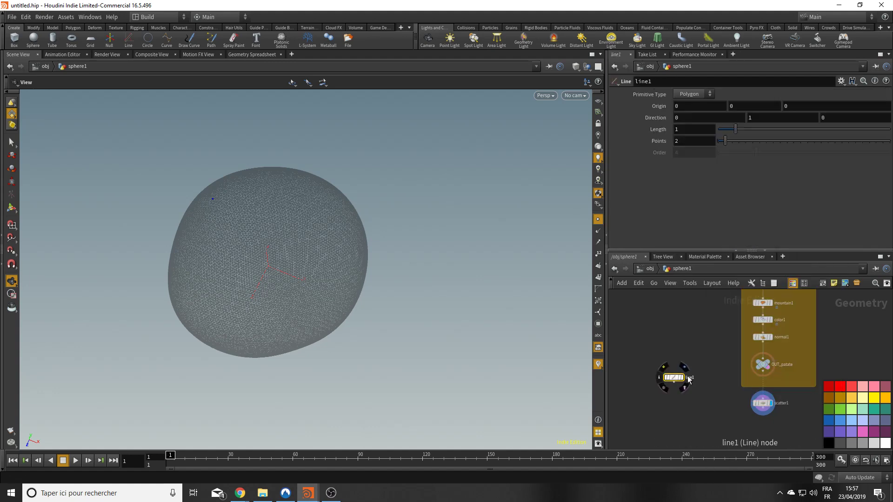
drag(325, 279, 358, 323)
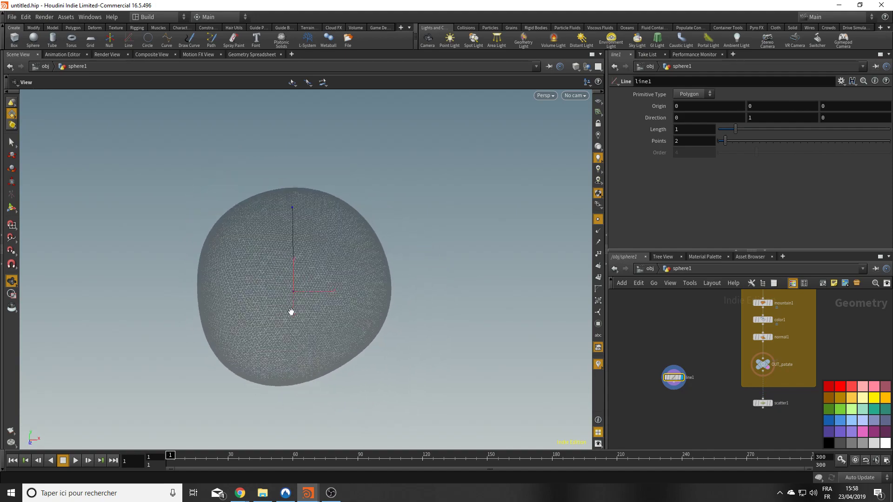
mouse_move(295, 323)
mouse_down()
mouse_move(301, 211)
mouse_move(280, 237)
mouse_up()
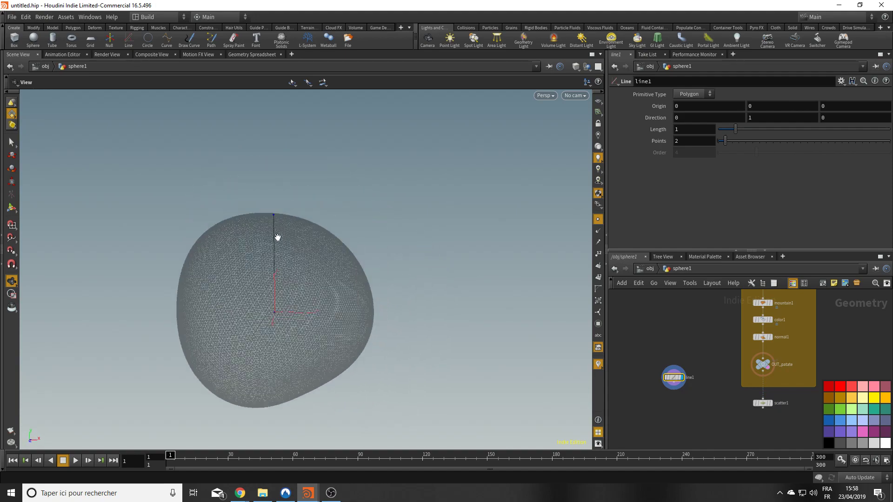
drag(325, 312, 366, 326)
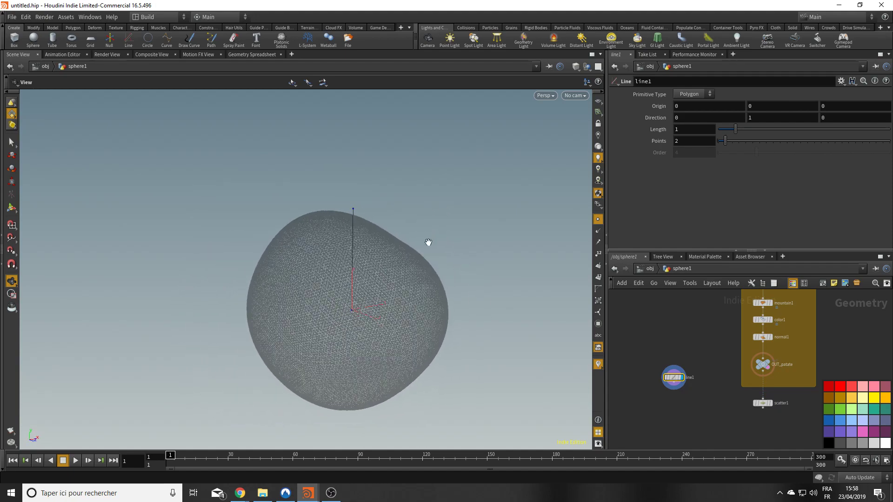
right_click(688, 130)
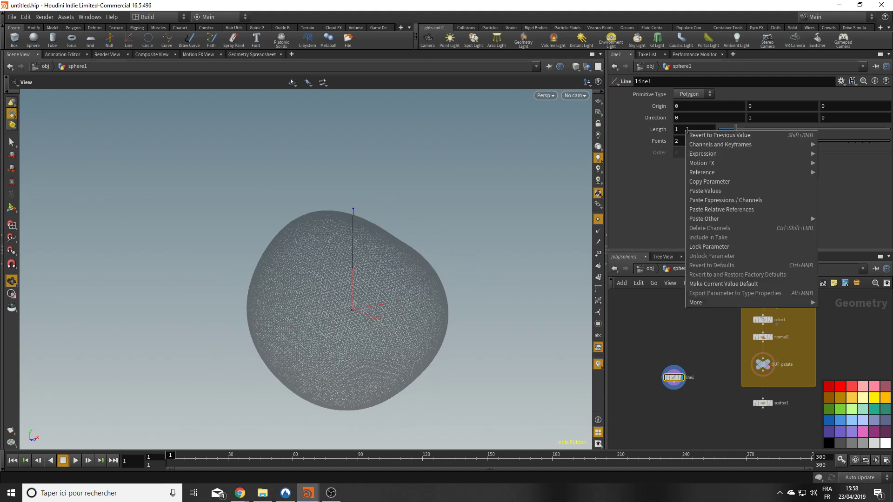
click(711, 209)
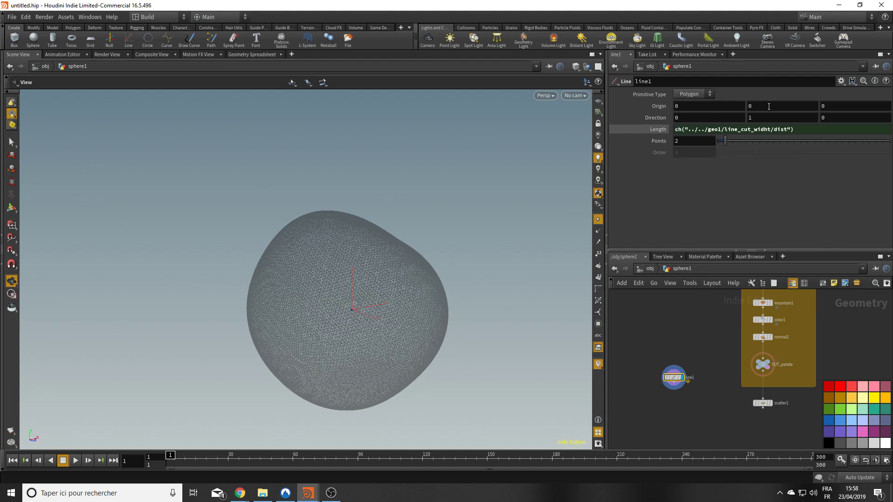
key(ctrl+z)
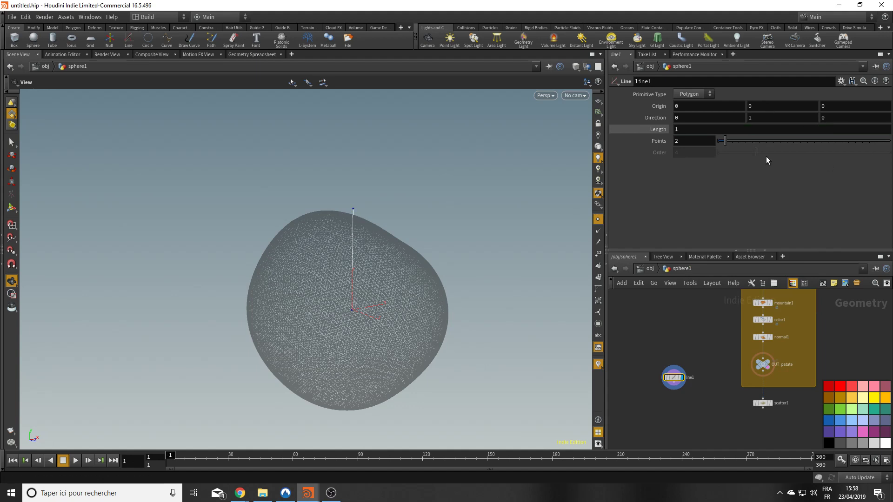
Step: Copy the line's Length parameter into its Y Origin as a relative reference and complete the expression as ch("dist")*-0.5
right_click(692, 131)
click(714, 186)
drag(766, 106, 557, 132)
right_click(752, 106)
click(786, 187)
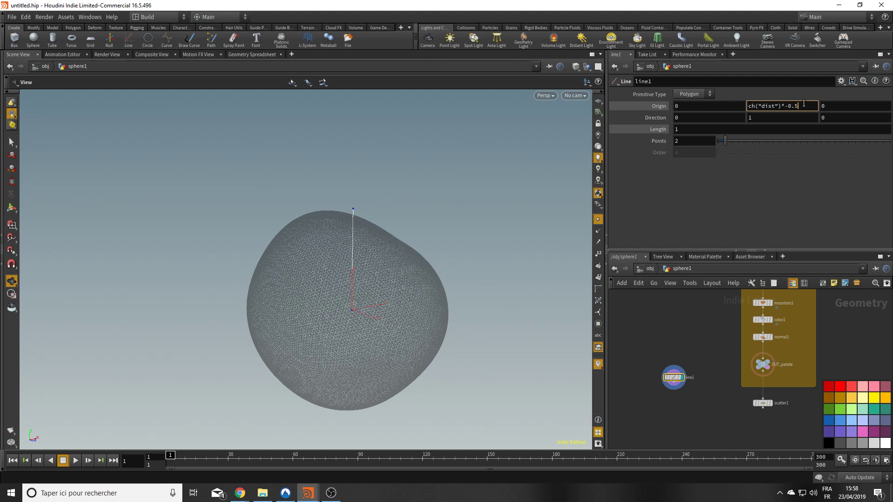
click(787, 105)
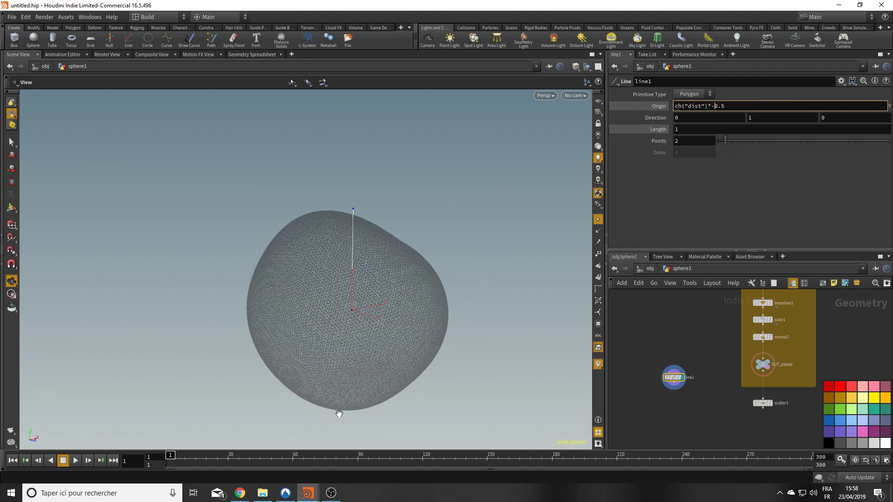
key(Return)
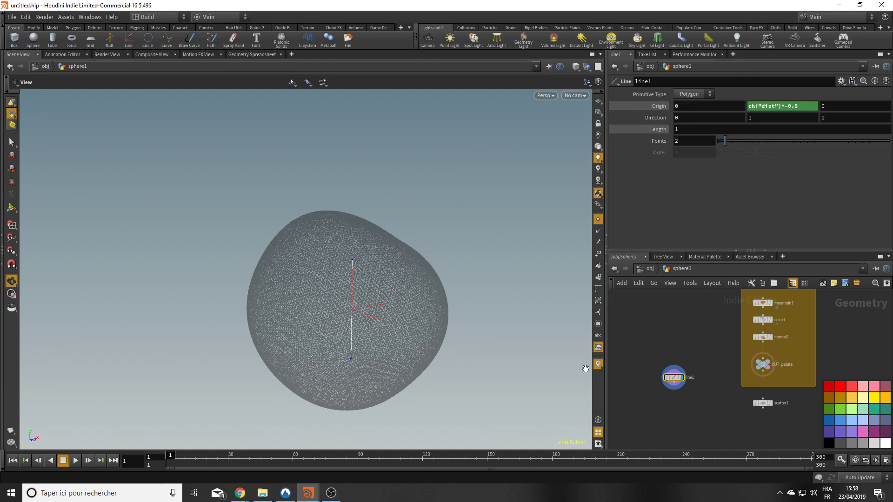
Step: Set the line's Length to 3
drag(261, 327, 418, 244)
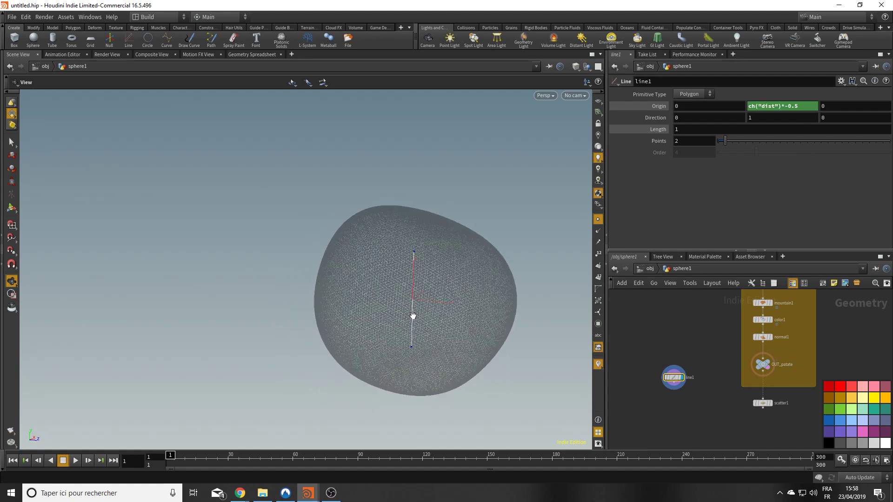
middle_drag(422, 276, 406, 287)
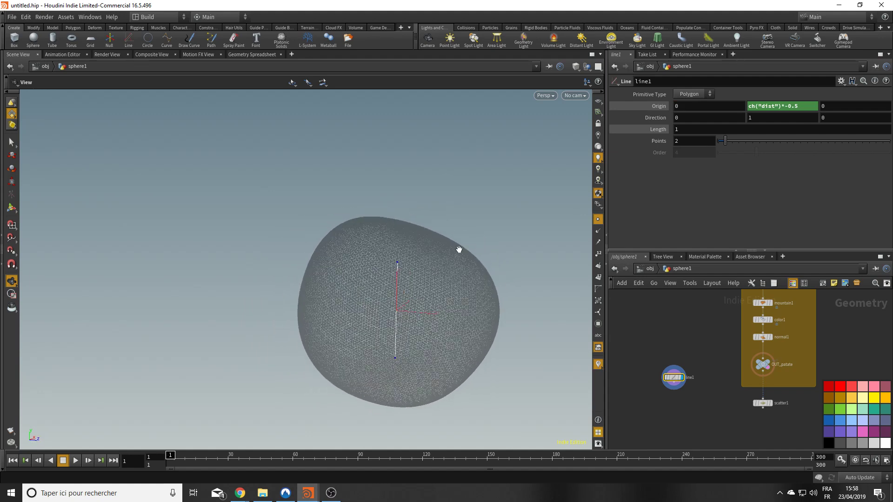
drag(692, 130, 524, 144)
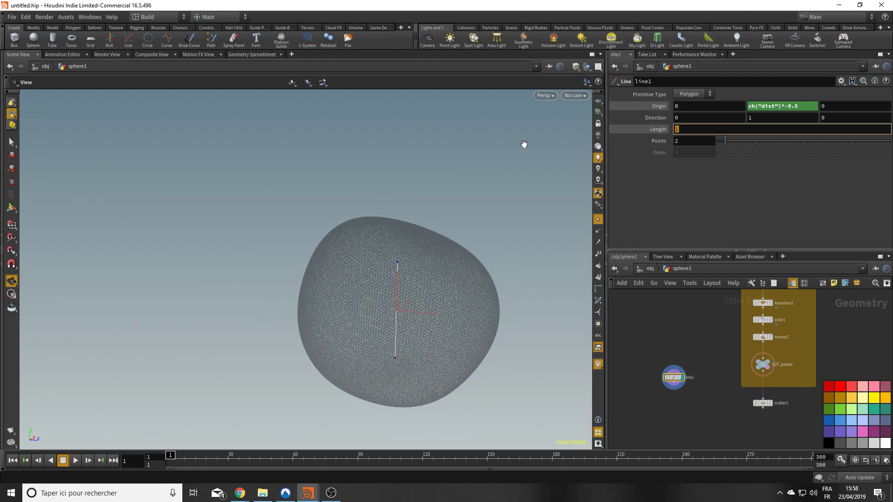
text(3)
key(Return)
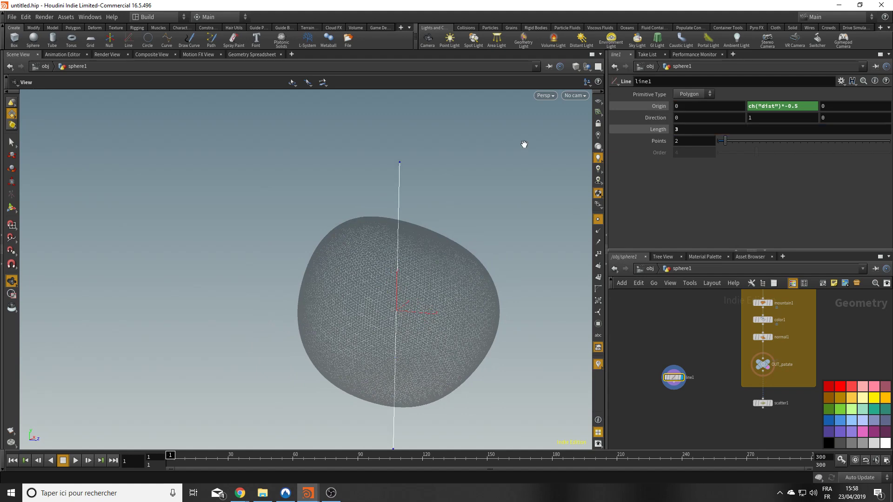
Step: Set the line's number of points to 8
drag(389, 240, 442, 226)
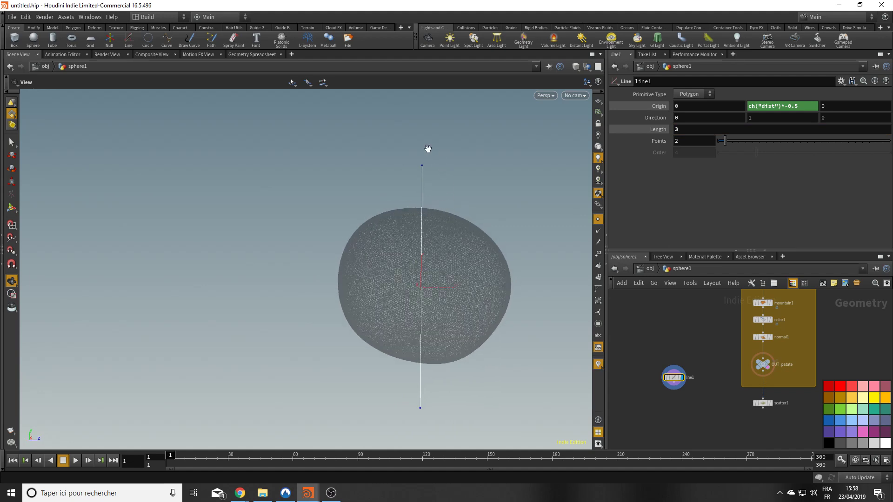
middle_drag(456, 194, 415, 219)
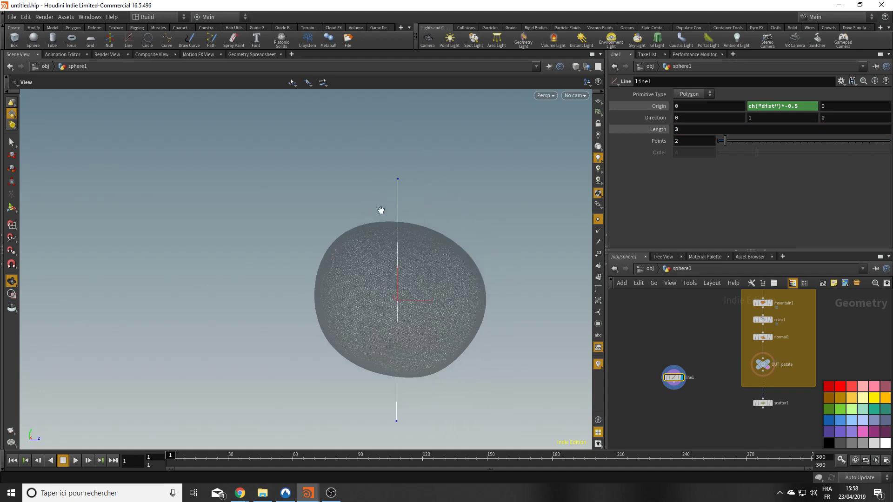
click(708, 142)
key(Return)
drag(314, 315, 338, 303)
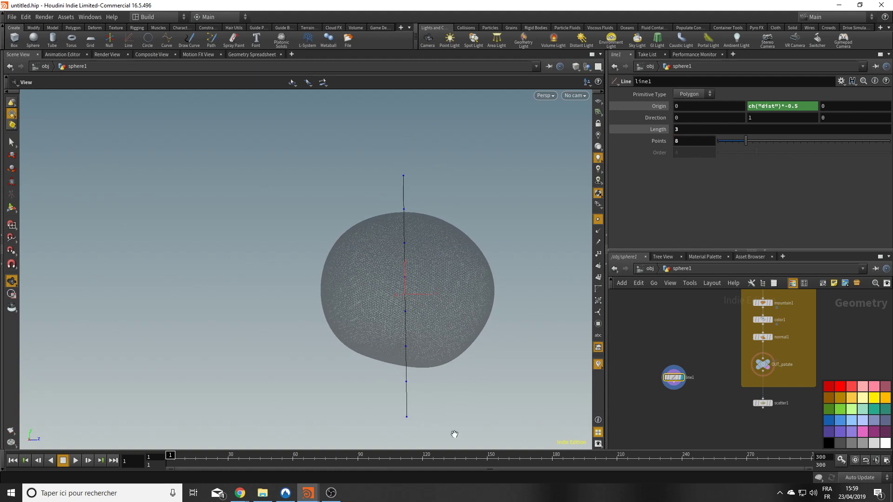
Step: Hide the color palette in the network view, with line1 and the scatter node in view
middle_drag(704, 431, 663, 362)
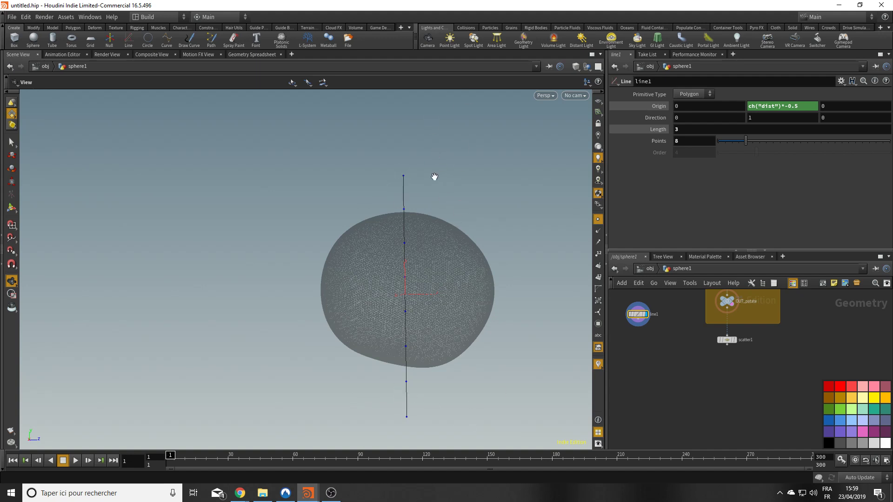
drag(432, 177, 458, 299)
scroll(657, 362, up, 3)
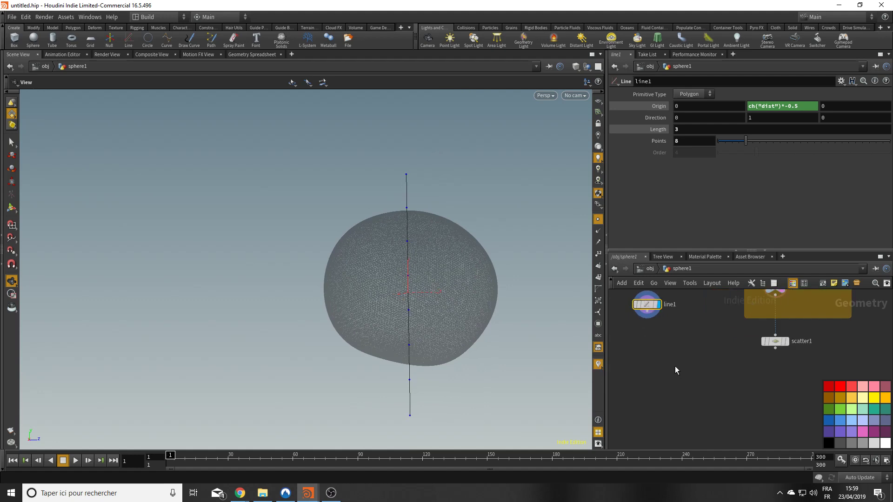
key(c)
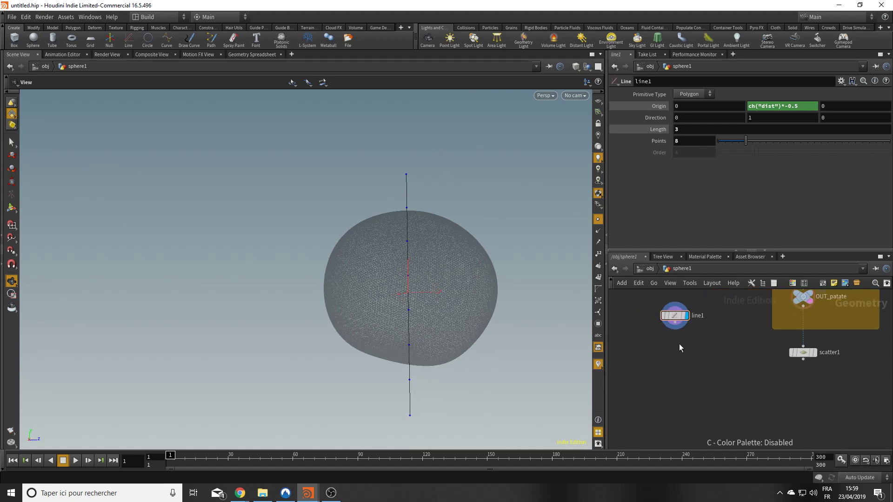
Step: Add a Group node directly below line1, fed by it, and display its result
key(Tab)
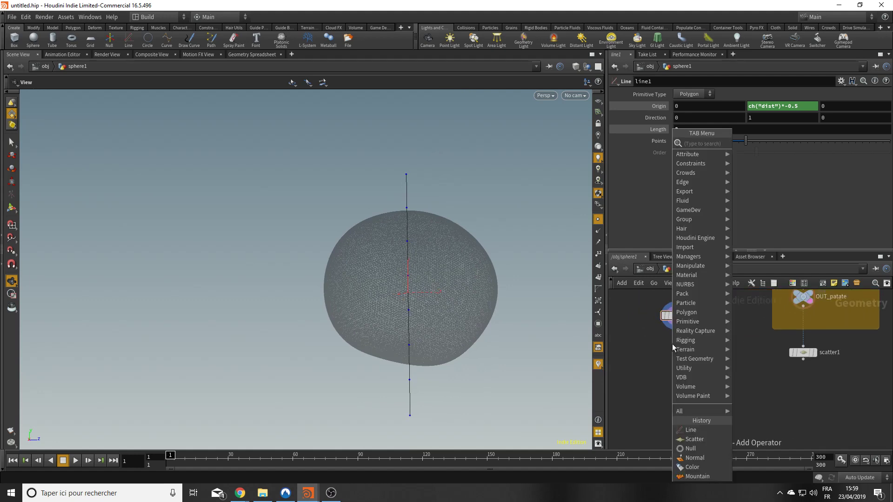
text(grou)
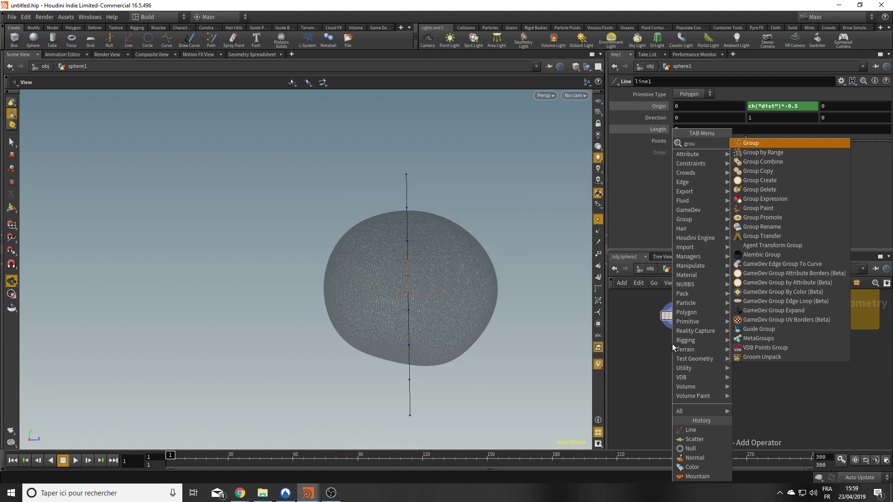
key(Return)
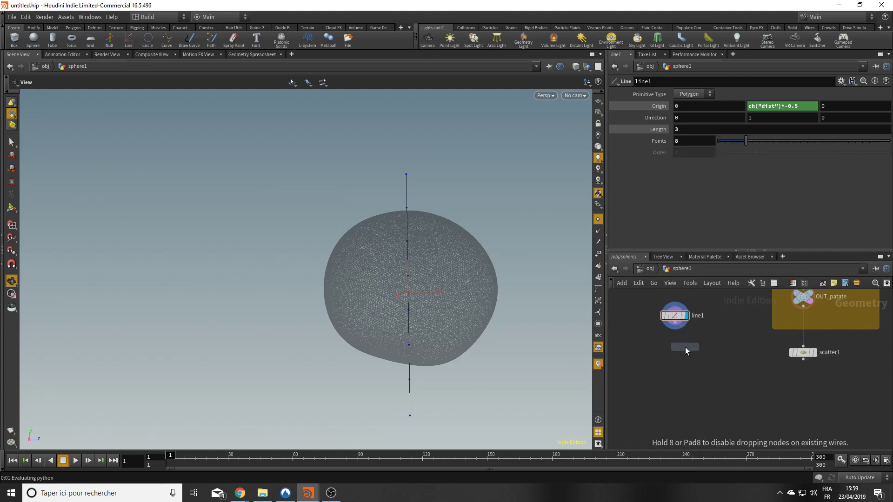
click(685, 347)
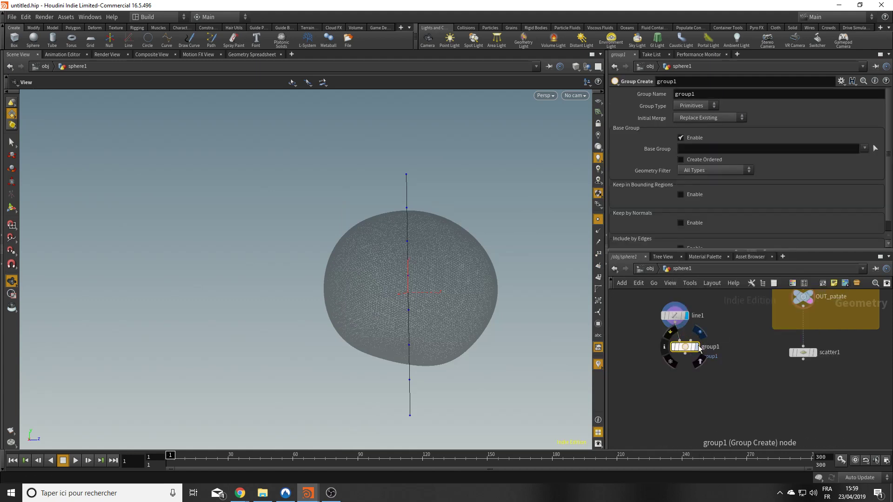
key(r)
drag(682, 350, 675, 349)
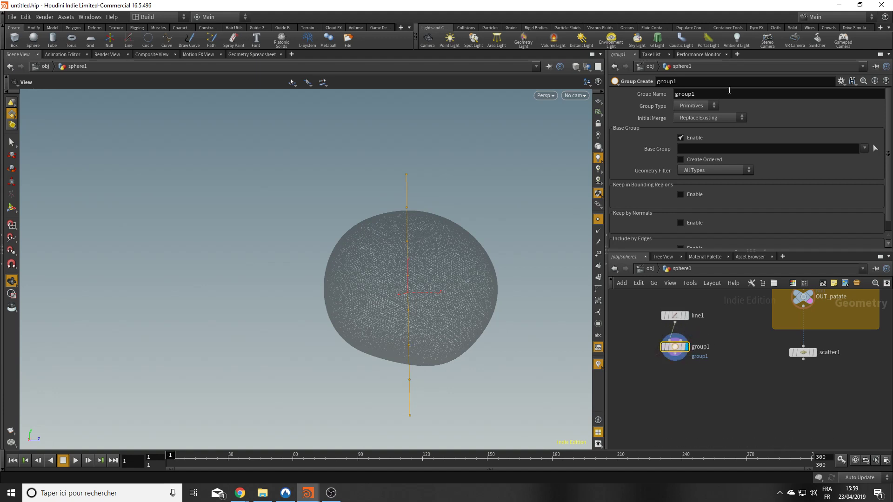
Step: Set the Group node's type to Points and name the group coupe
click(682, 105)
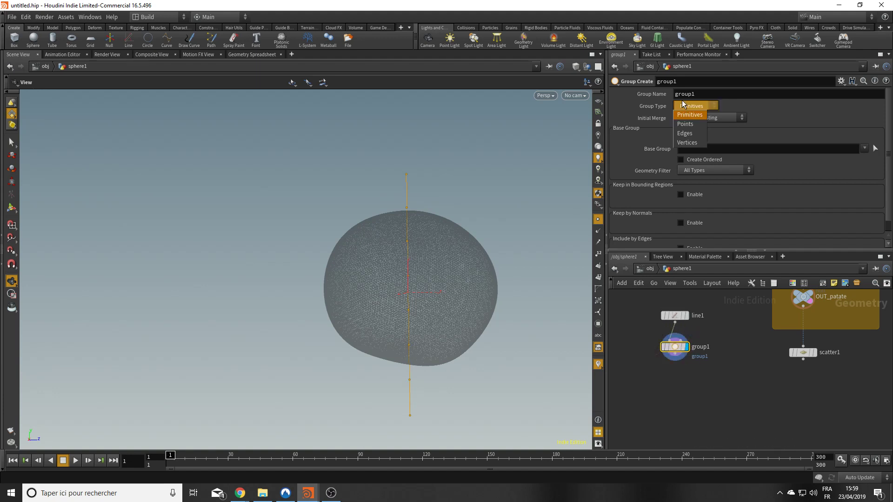
click(686, 124)
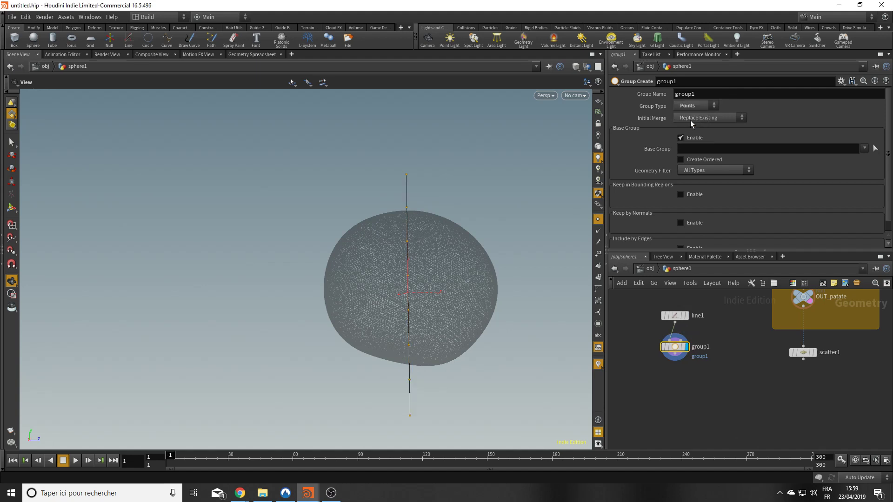
text(coupe)
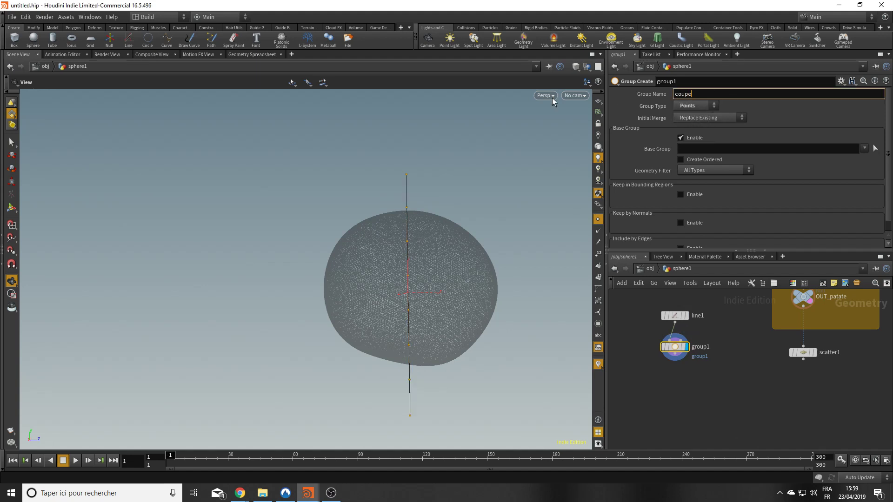
key(Return)
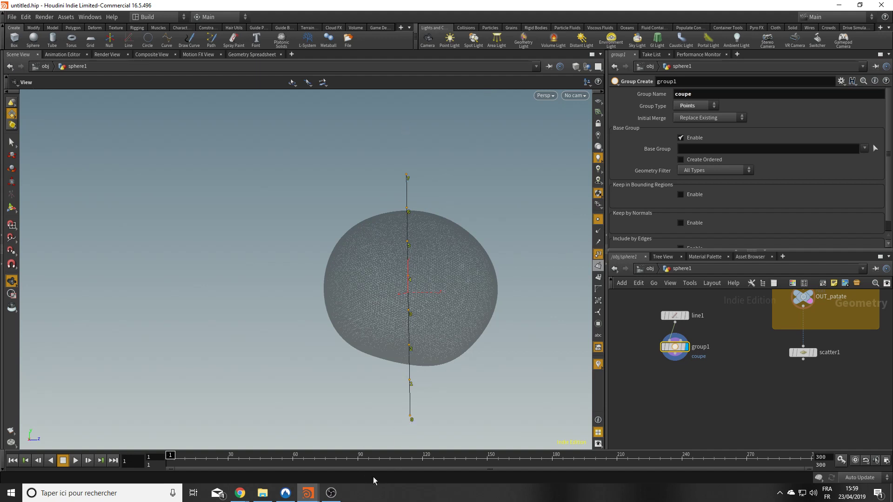
click(674, 315)
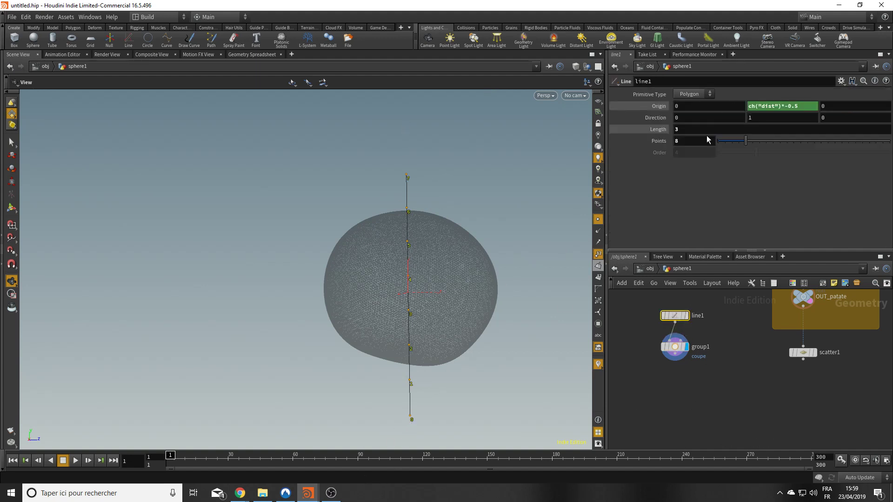
mouse_move(746, 141)
mouse_down()
mouse_move(758, 147)
mouse_move(746, 144)
mouse_up()
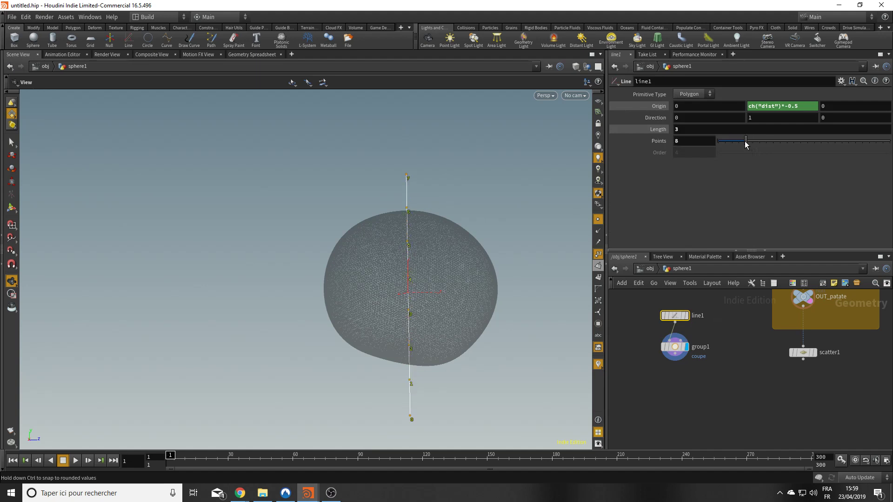
Step: Disable the Base Group option on the Group node and enable Keep in Bounding Regions with a bounding box
click(674, 347)
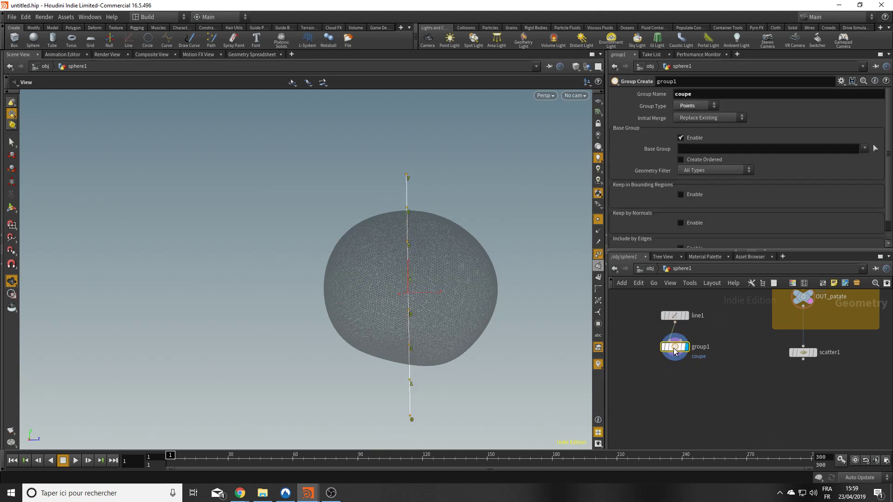
click(680, 139)
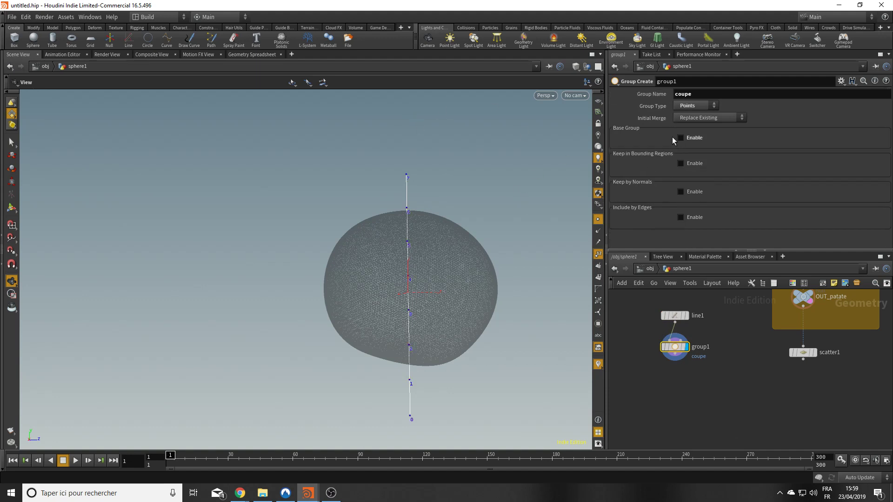
click(682, 163)
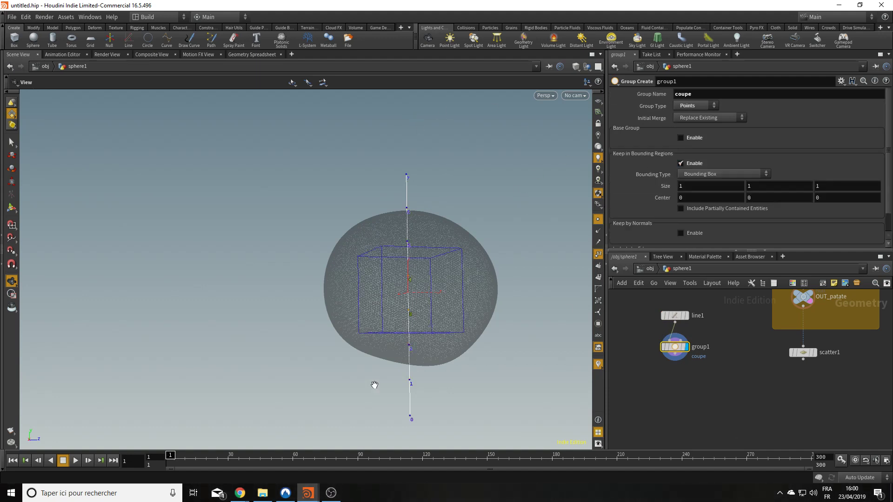
drag(497, 243, 516, 280)
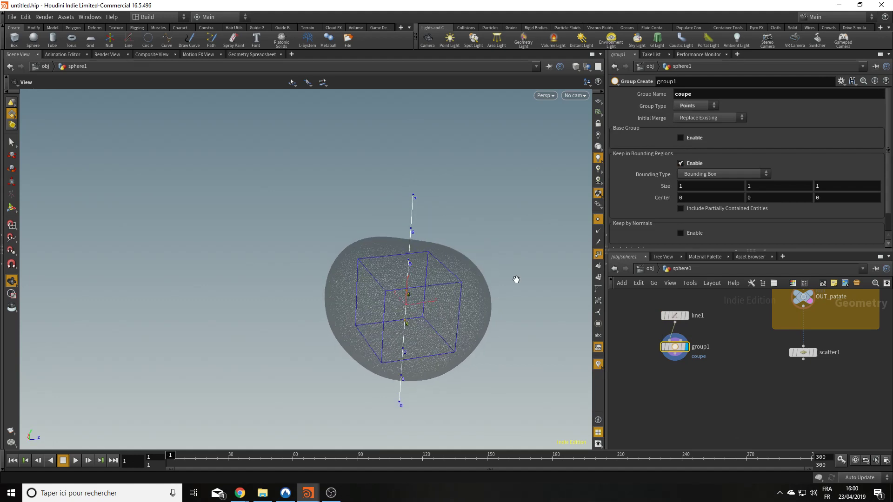
drag(435, 372, 425, 288)
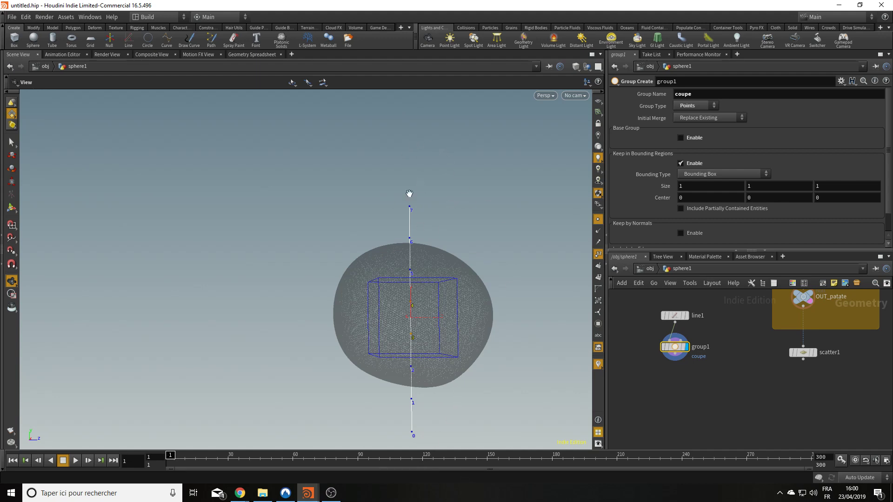
Step: Drive the vertical bounding-box size of group1 with a relative reference to line1's length, scaled down by a multiplier
click(677, 315)
right_click(682, 129)
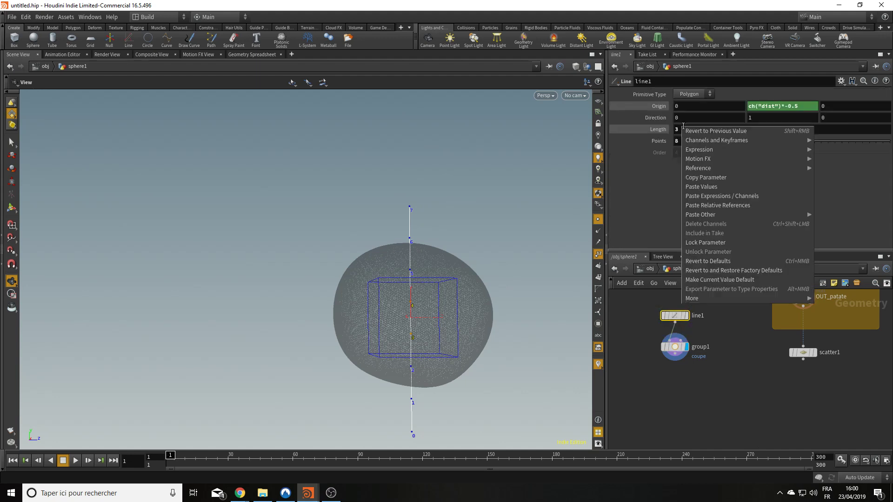
click(711, 177)
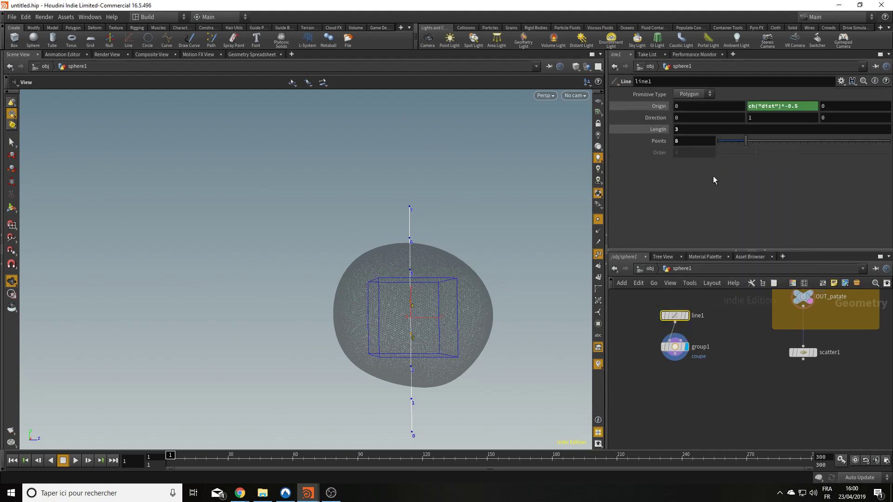
click(683, 349)
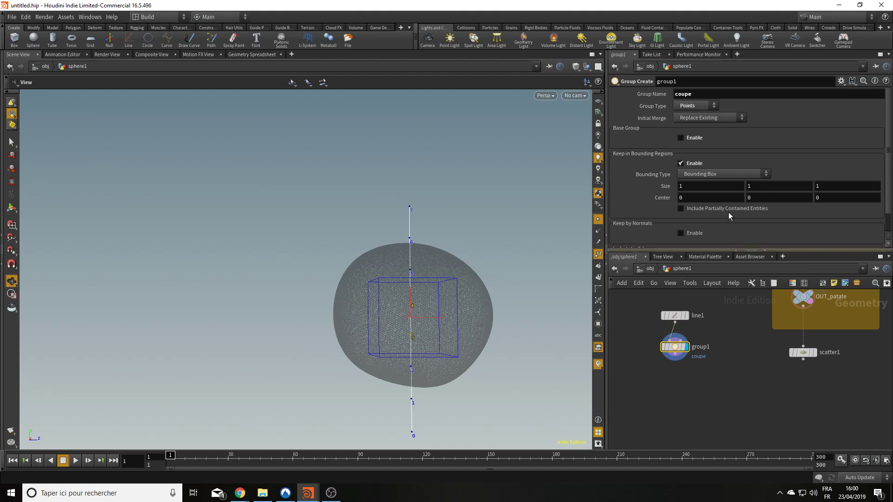
double_click(771, 183)
key(BackSpace)
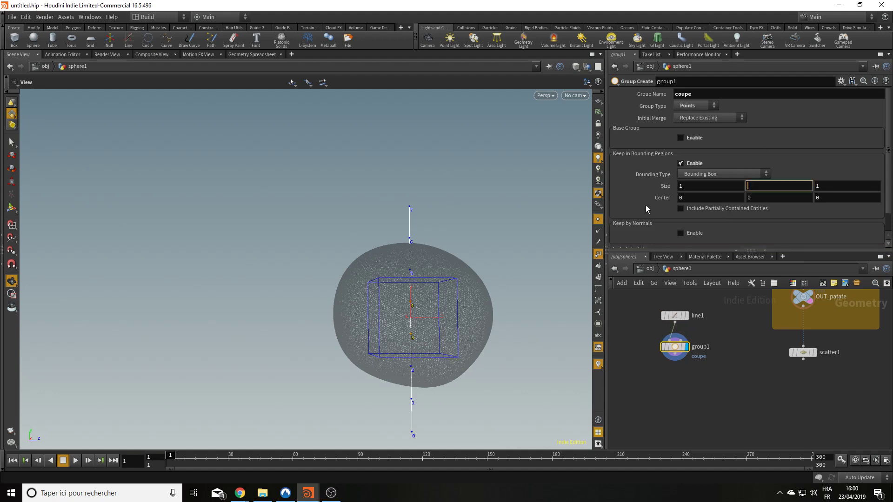
right_click(761, 188)
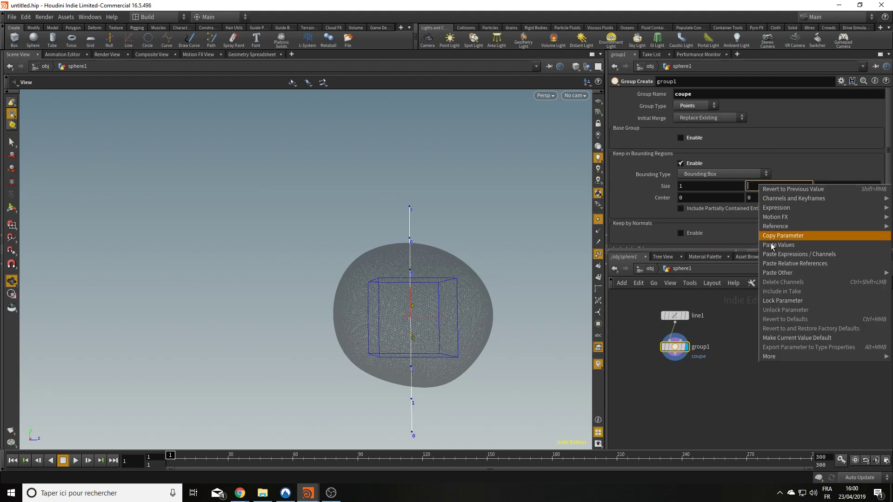
click(775, 264)
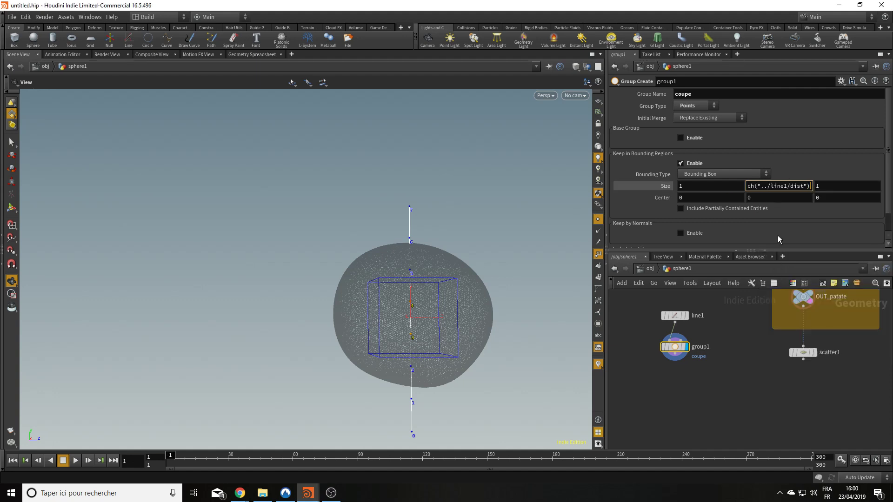
text(*0.)
key(Return)
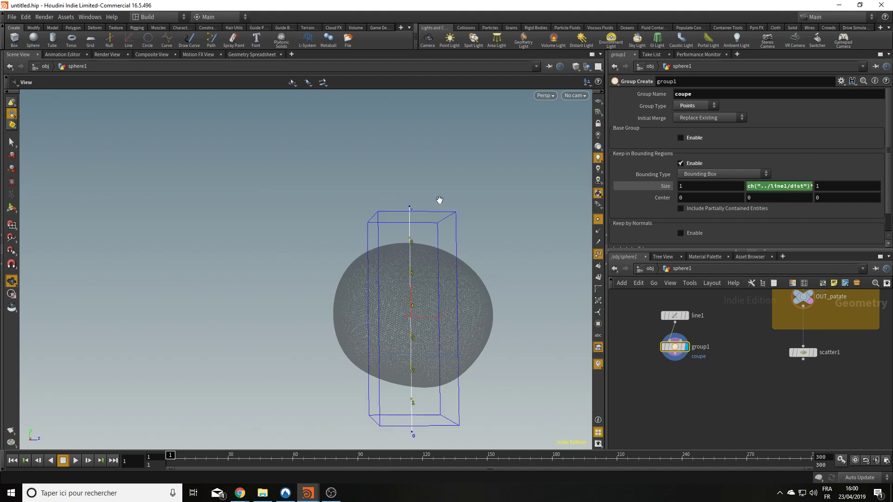
Step: Try raising line1's point count to 22 to test how the bounding group follows it
click(675, 315)
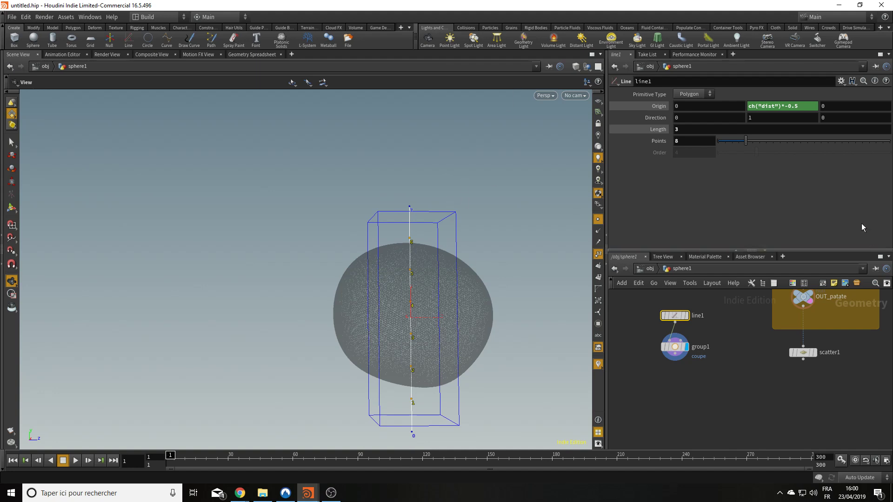
middle_drag(670, 129, 664, 164)
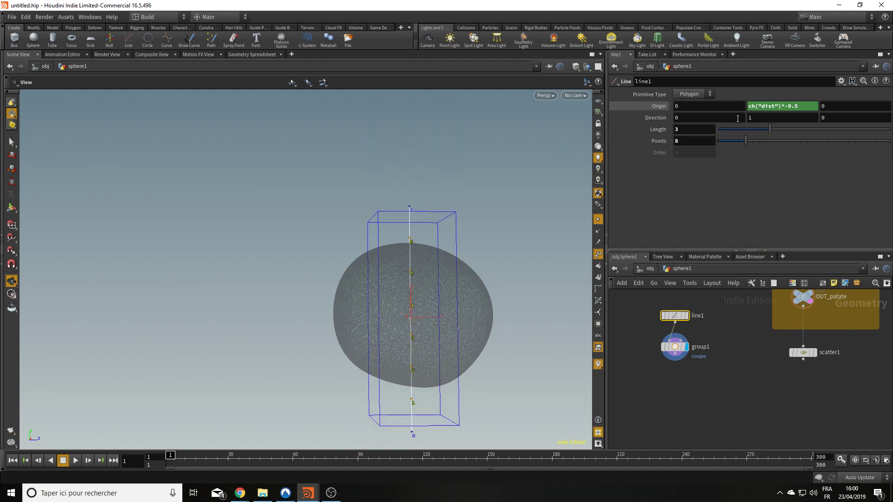
drag(746, 141, 794, 144)
drag(688, 142, 339, 110)
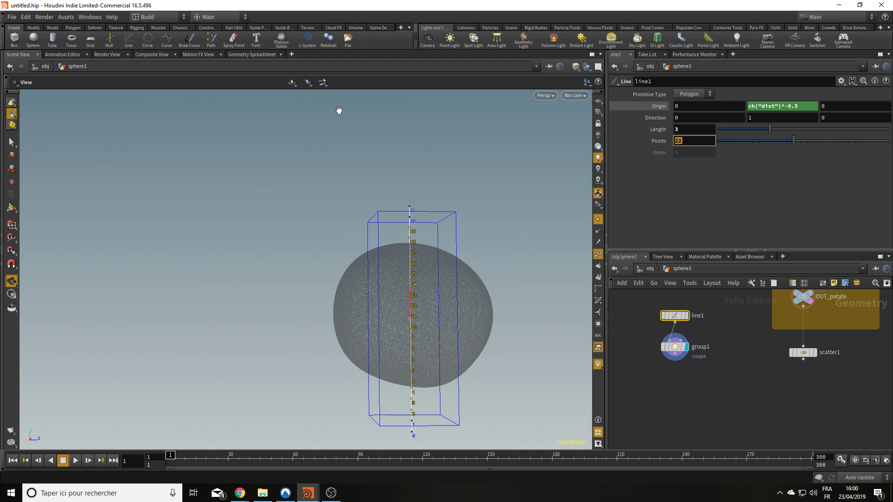
key(Return)
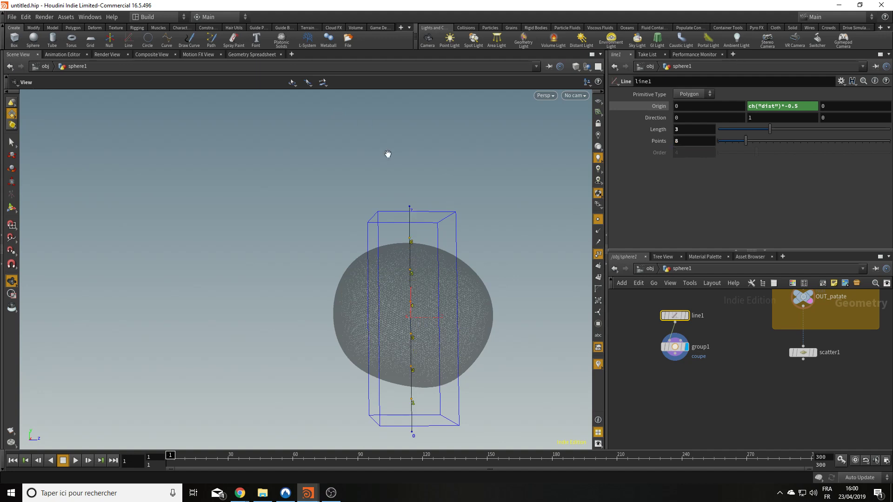
Step: Display the result of scatter1 in the viewport
mouse_move(698, 390)
middle_down()
mouse_move(711, 353)
mouse_move(714, 391)
middle_up()
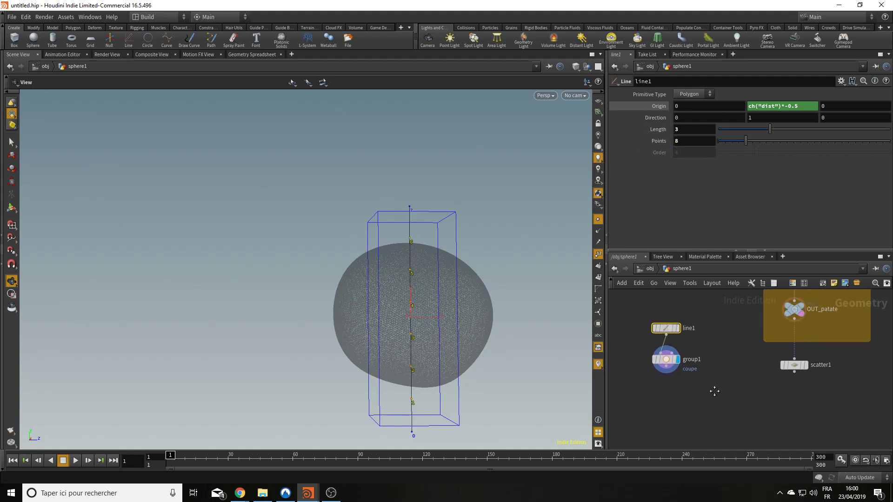
click(806, 365)
drag(422, 323, 370, 393)
middle_drag(700, 393, 679, 365)
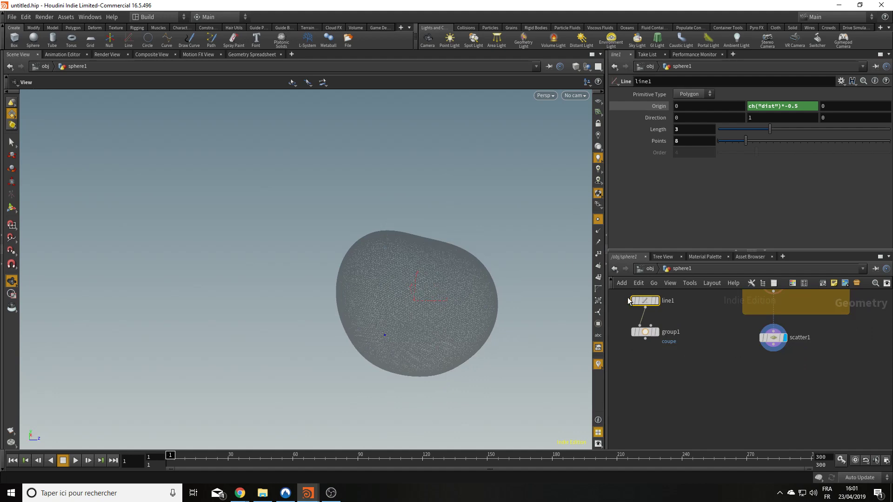
Step: Add a Copy to Points node below group1 and scatter1
click(722, 431)
key(Tab)
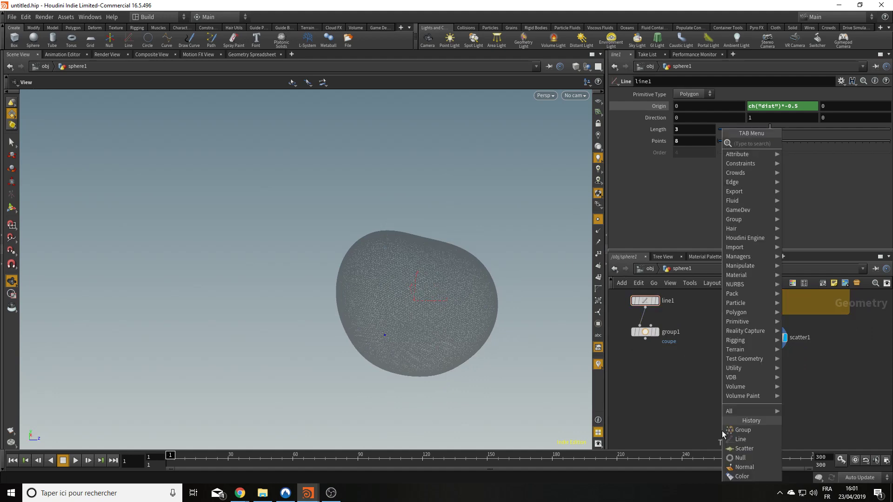
text(cop)
key(Down)
key(Down)
key(Down)
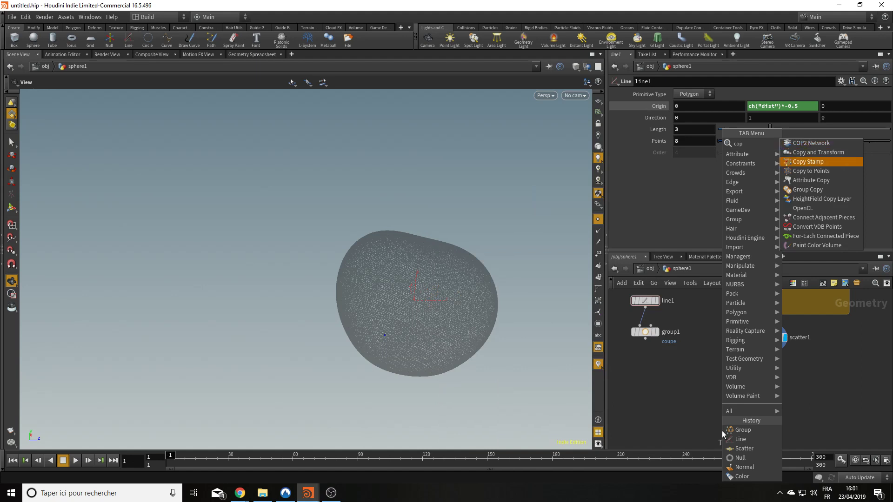
key(Return)
click(728, 380)
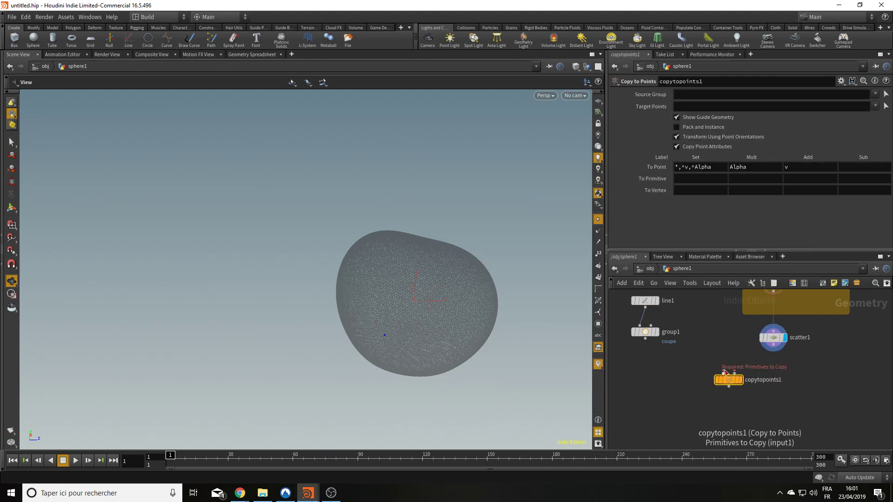
Step: Connect group1 as the primitives to copy and scatter1 as the target points of copytopoints1, and display its result
click(723, 371)
drag(629, 353, 623, 356)
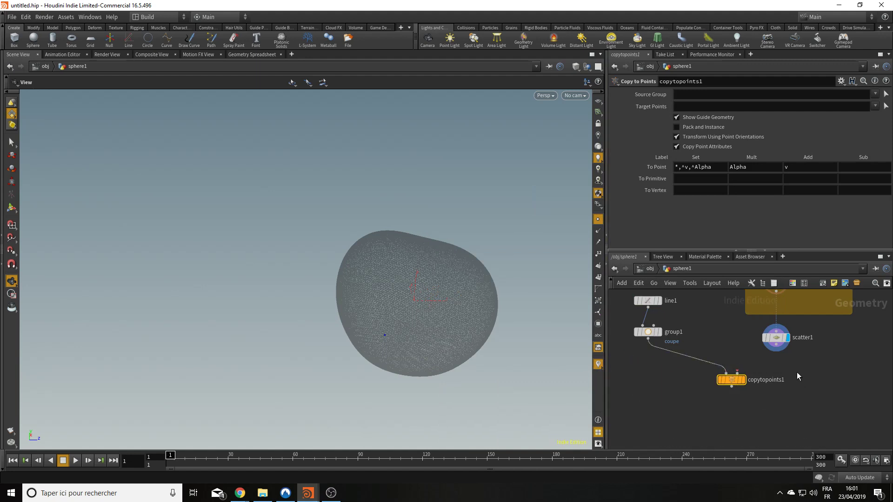
click(742, 372)
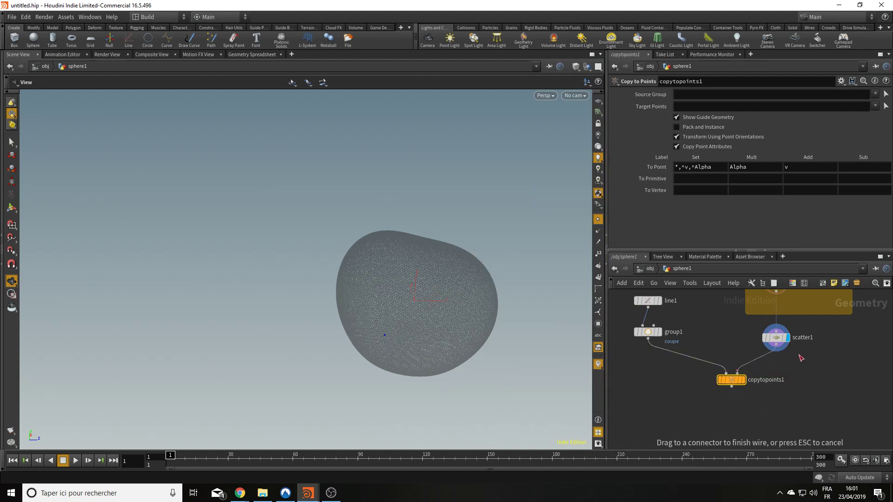
click(745, 380)
drag(351, 339, 491, 285)
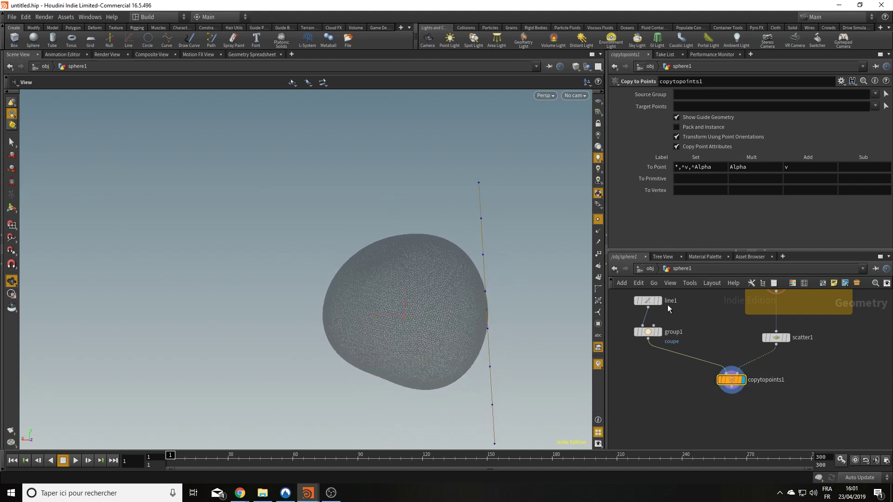
Step: Set scatter1's Global Seed to 1.33 to move the copied line elsewhere on the potato
click(775, 338)
drag(722, 214, 743, 214)
drag(546, 329, 359, 326)
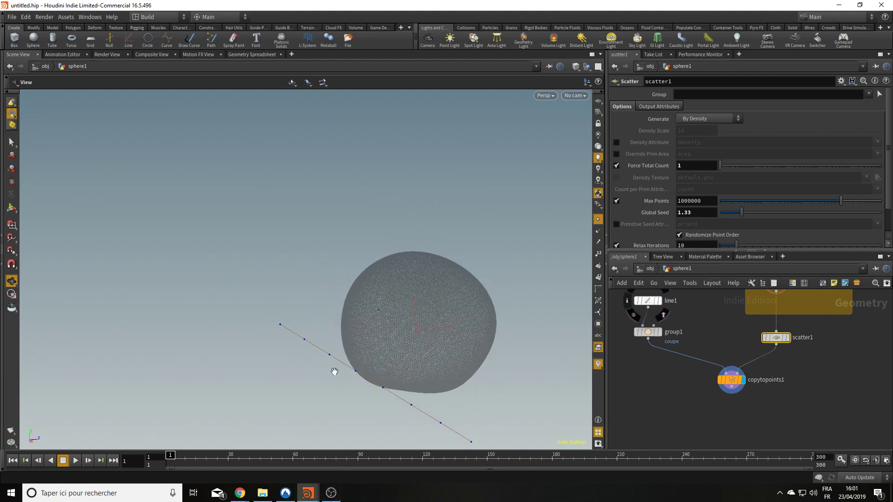
Step: Display scatter1 and turn on point normals in the viewport
middle_drag(819, 319, 778, 361)
click(748, 403)
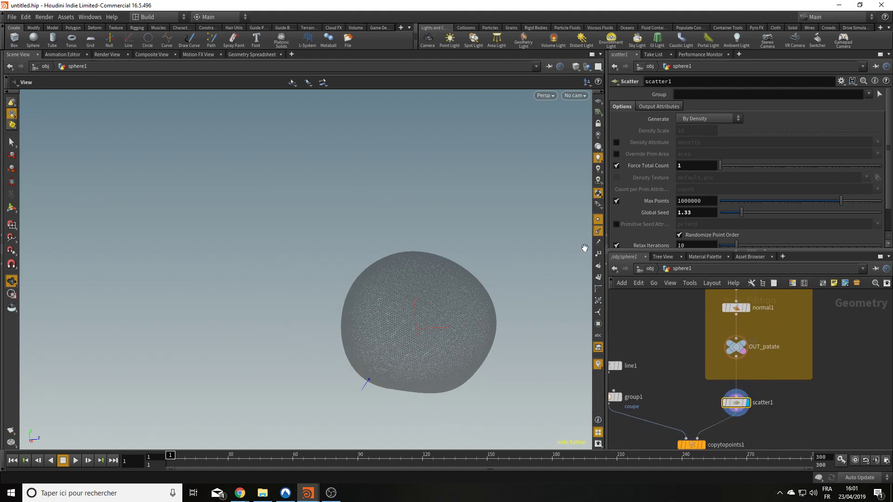
middle_drag(438, 370, 436, 315)
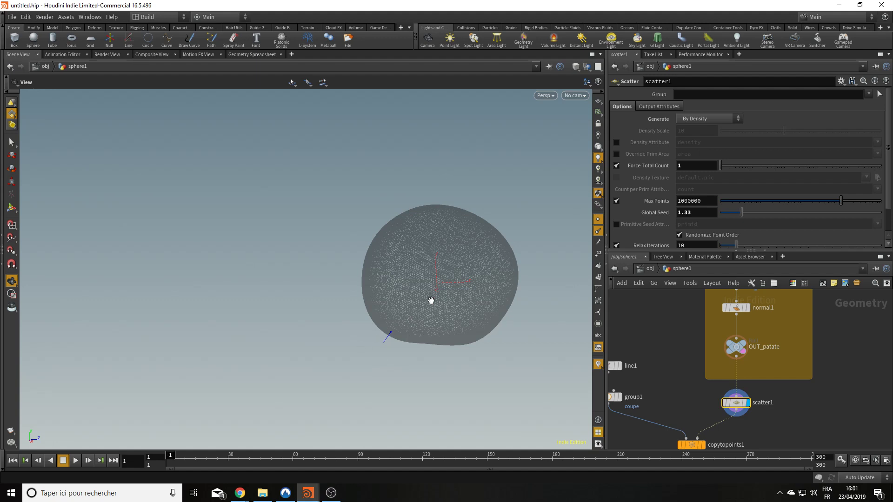
Step: Bypass the normal1 node and display the result of copytopoints1
middle_drag(761, 307, 726, 382)
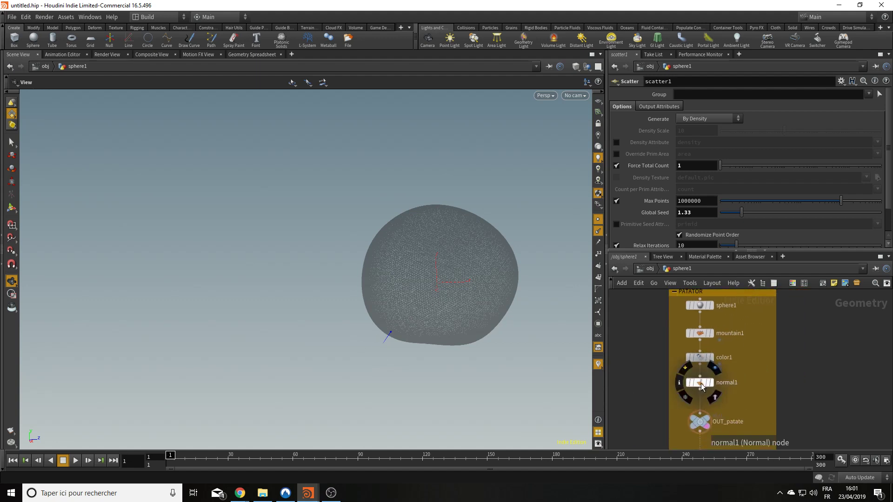
click(688, 368)
middle_drag(658, 437, 700, 289)
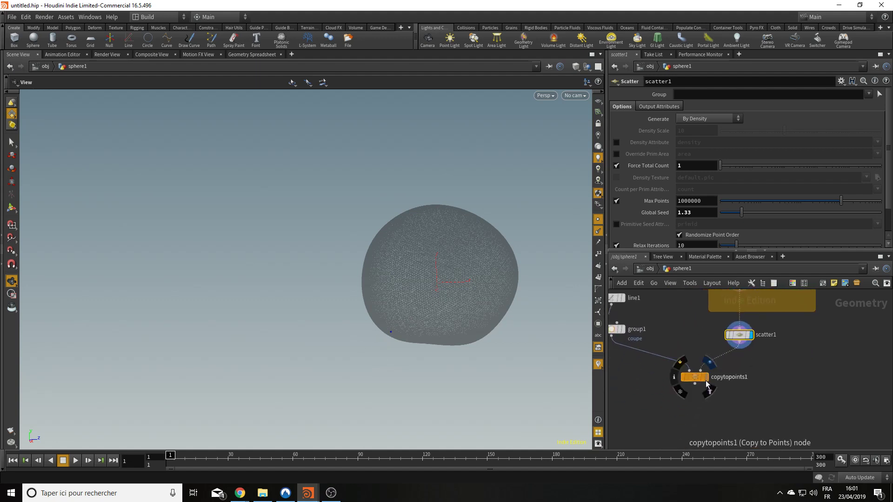
click(708, 378)
drag(347, 330, 482, 331)
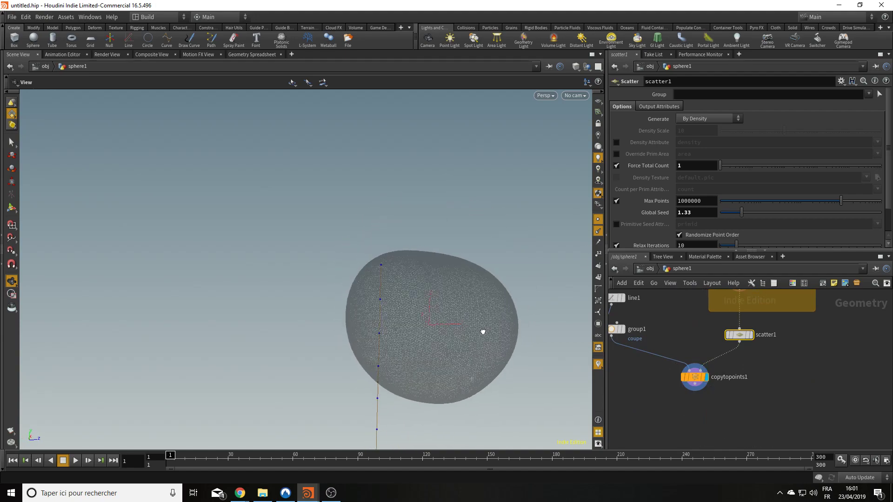
Step: Re-enable the bypassed normal1 node and inspect how the copied line is oriented against the potato
middle_drag(794, 330, 768, 412)
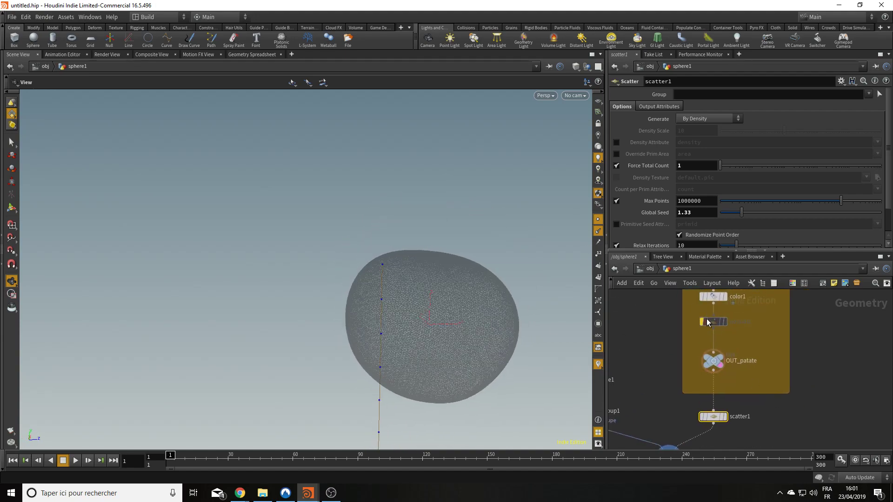
click(699, 308)
middle_drag(417, 374, 402, 280)
drag(370, 285, 409, 274)
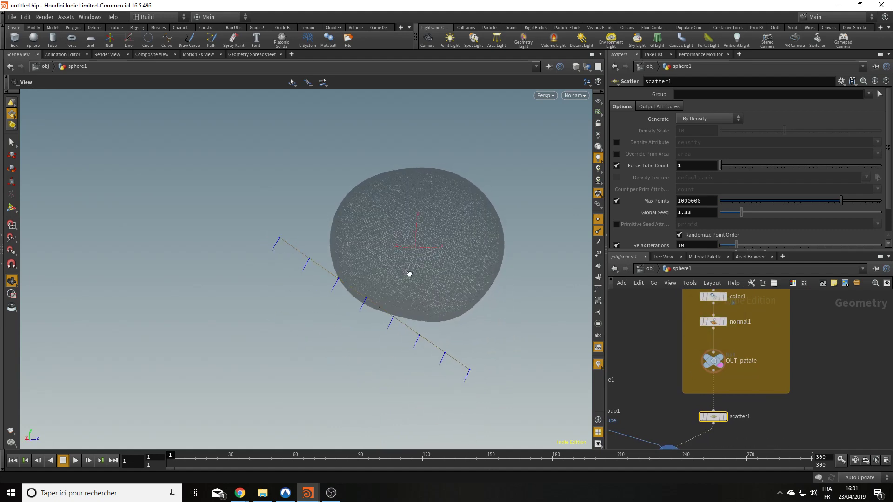
drag(415, 350, 367, 319)
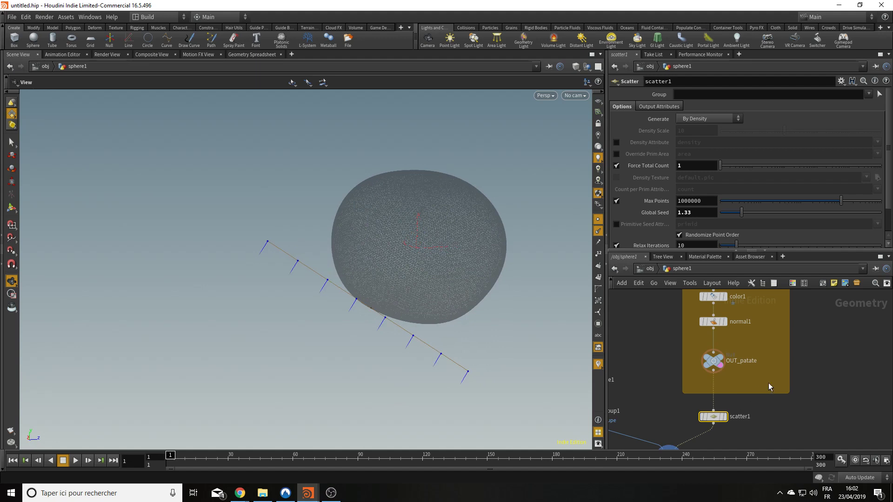
Step: Add a Ray node below copytopoints1
middle_drag(765, 435, 752, 359)
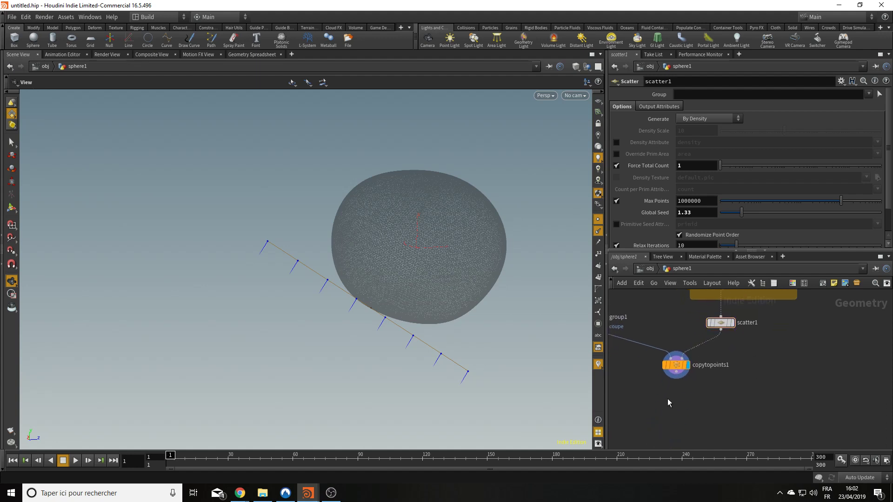
key(Tab)
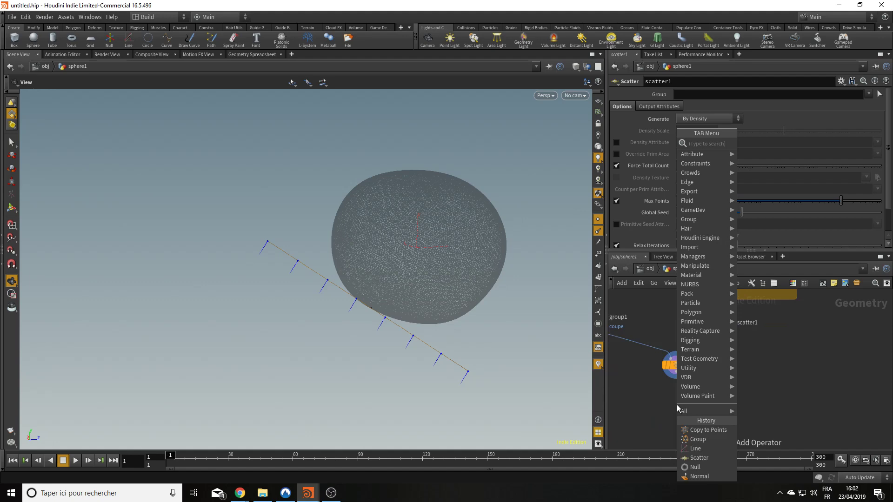
text(ray)
key(Return)
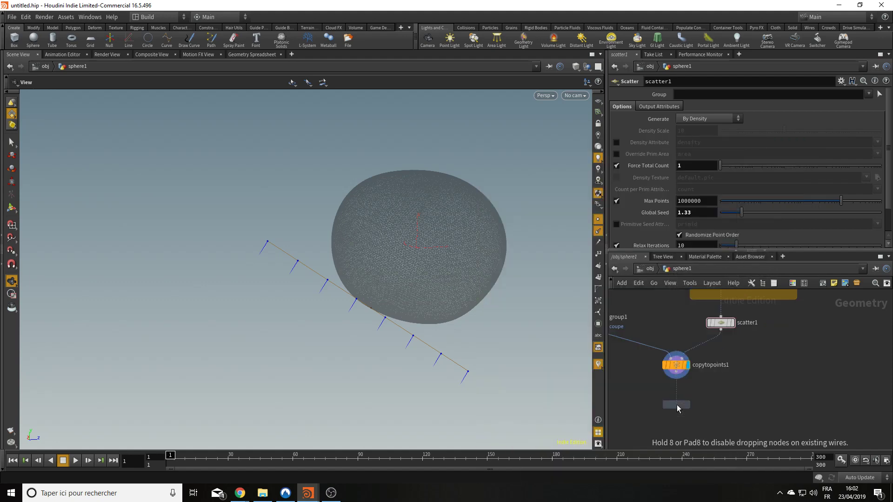
click(697, 408)
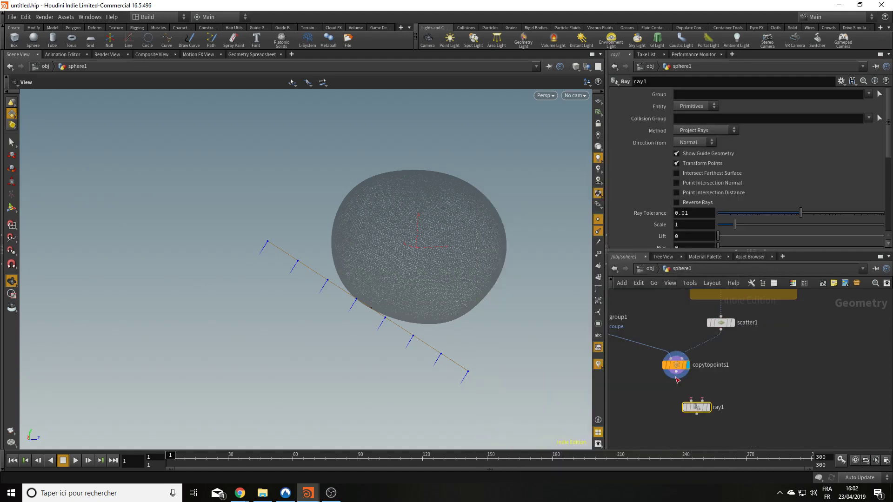
Step: Connect copytopoints1 to ray1's first input and OUT_patate to its collision input
drag(675, 380, 689, 402)
click(690, 401)
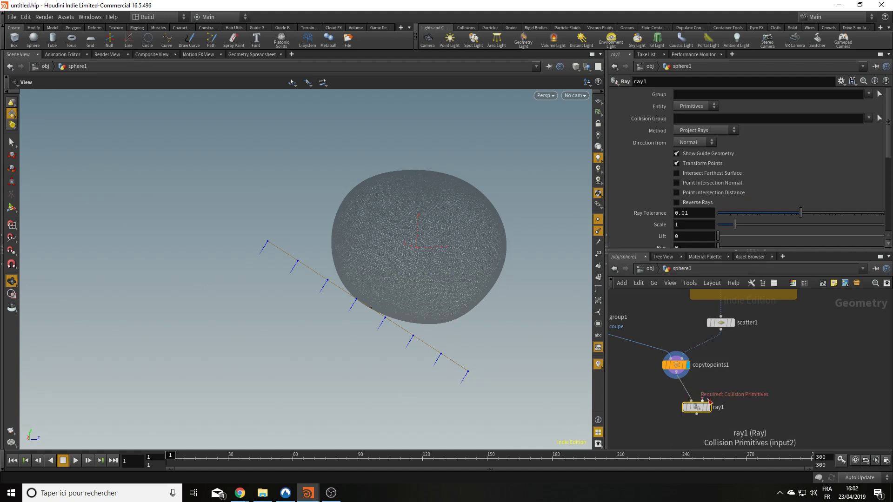
scroll(717, 404, down, 3)
middle_drag(761, 376, 738, 346)
scroll(670, 377, up, 3)
middle_drag(666, 378, 674, 384)
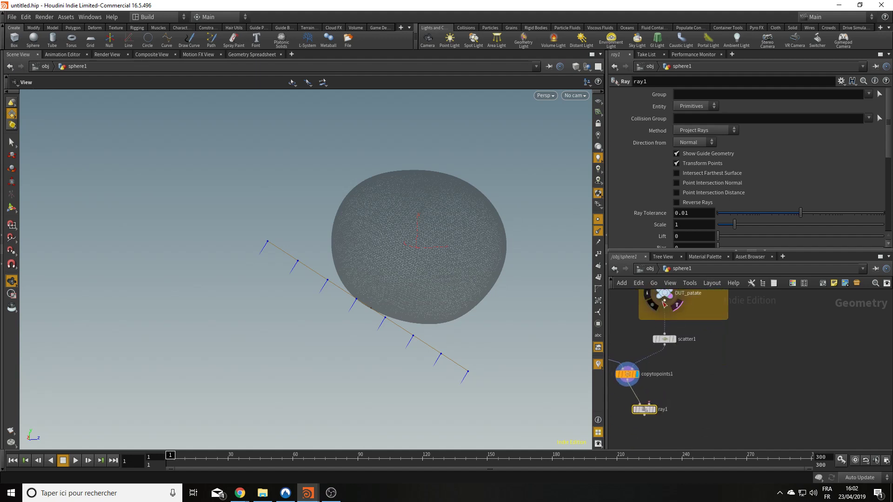
drag(664, 301, 657, 412)
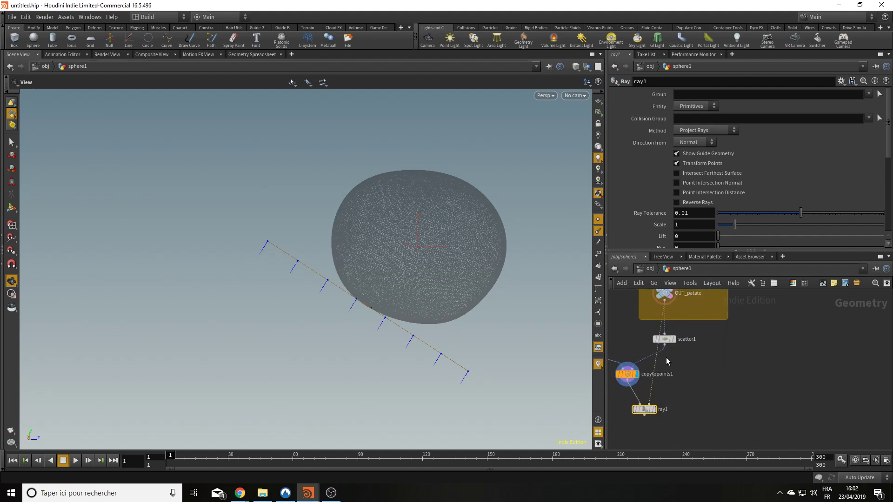
Step: Reroute the wire from OUT_patate to ray1 around the nodes with a dot, and display the result of ray1
alt+drag(656, 363, 745, 380)
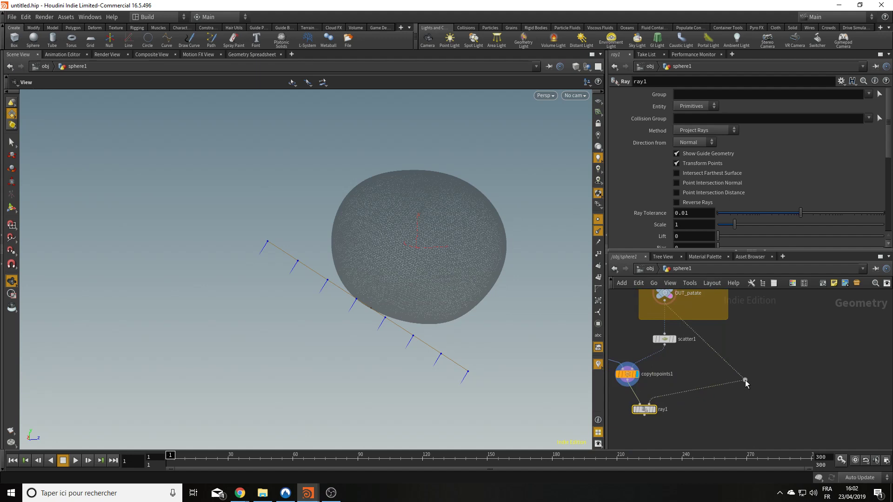
click(654, 409)
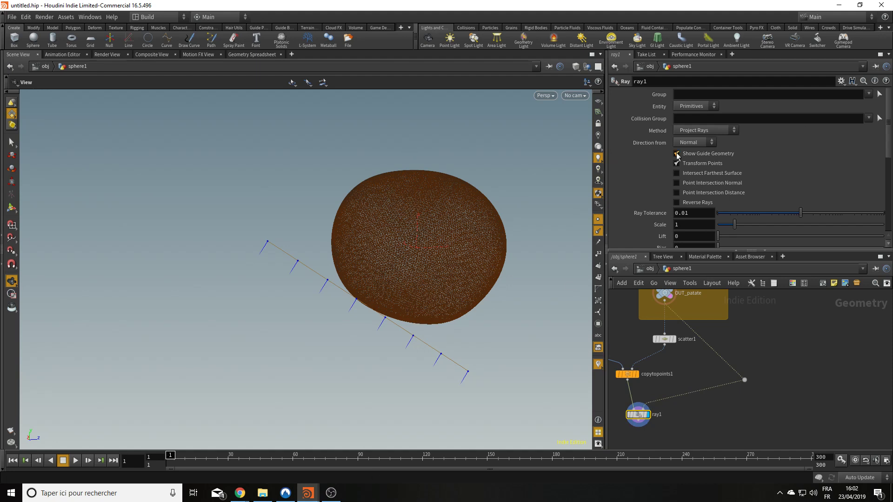
Step: Set ray1's entity to Points and its method to Minimum Distance, and inspect the projected line on the potato
click(687, 109)
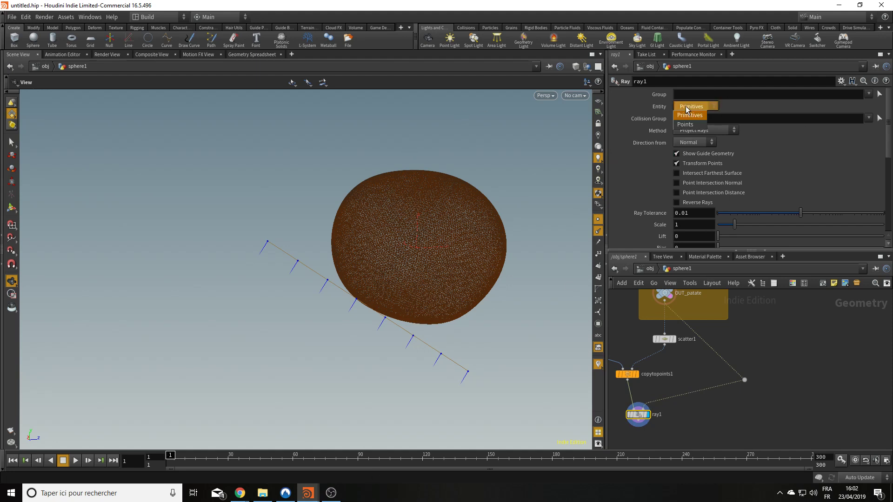
click(686, 124)
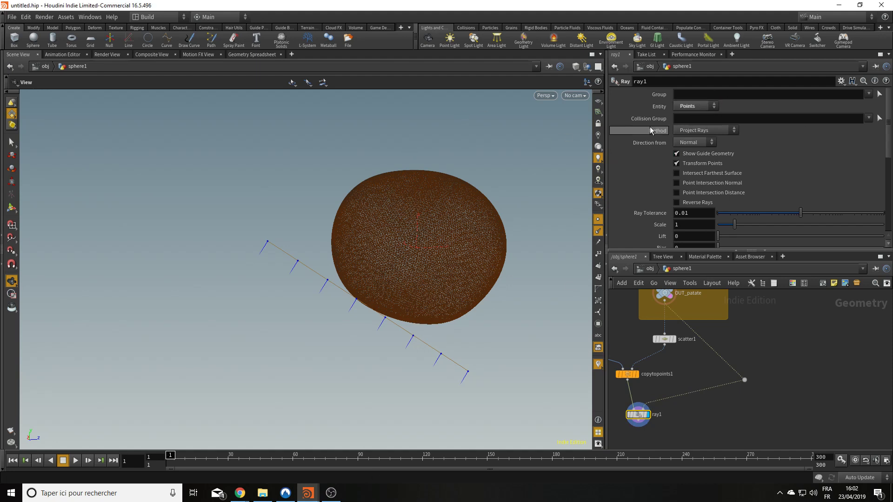
click(689, 132)
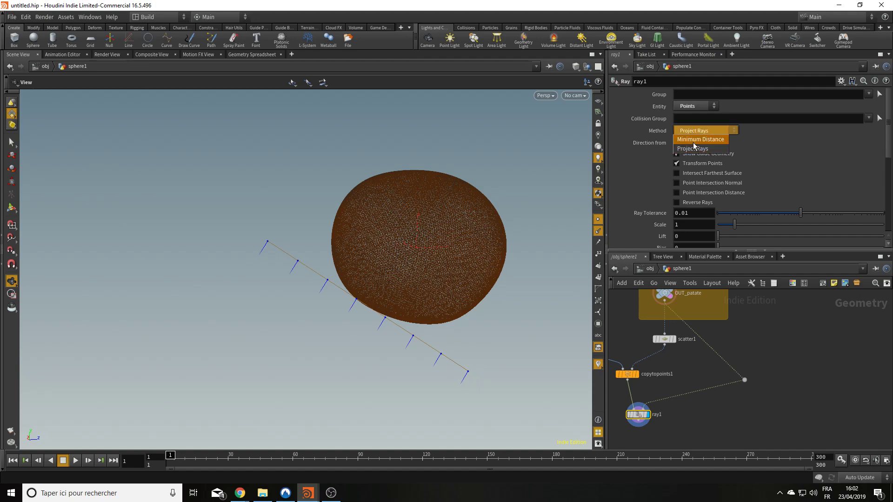
click(693, 142)
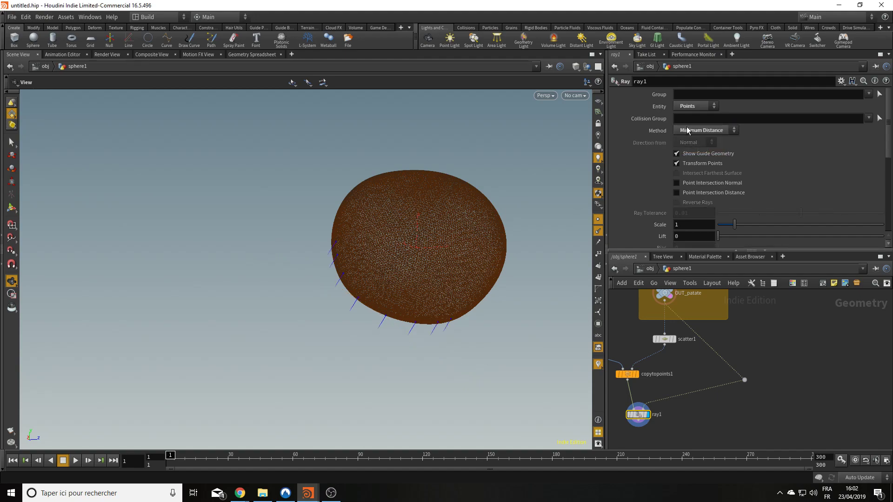
drag(433, 279, 317, 375)
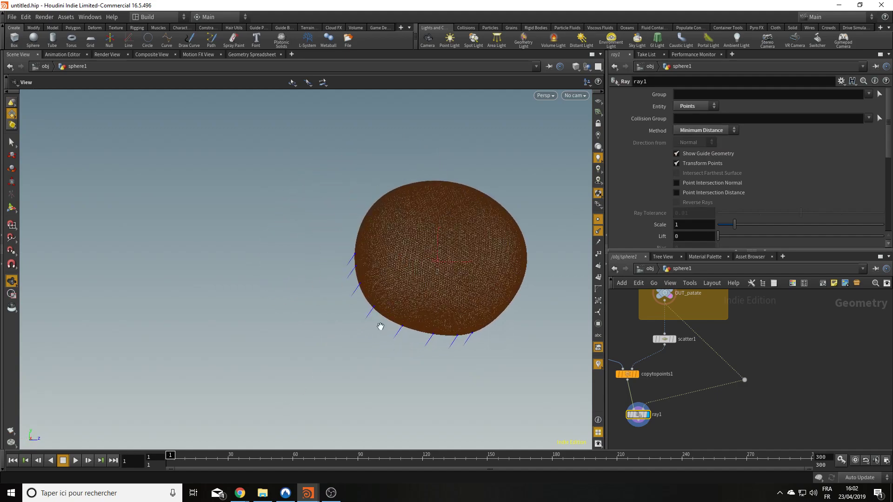
drag(203, 369, 389, 269)
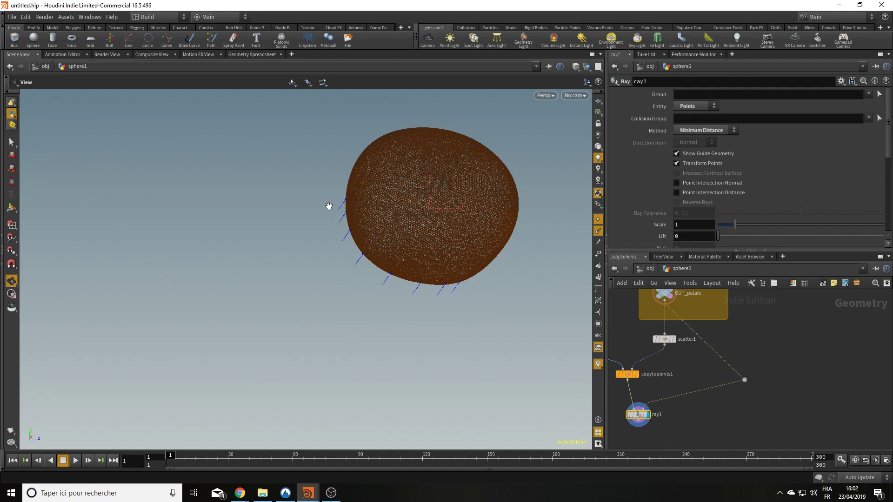
drag(215, 350, 380, 194)
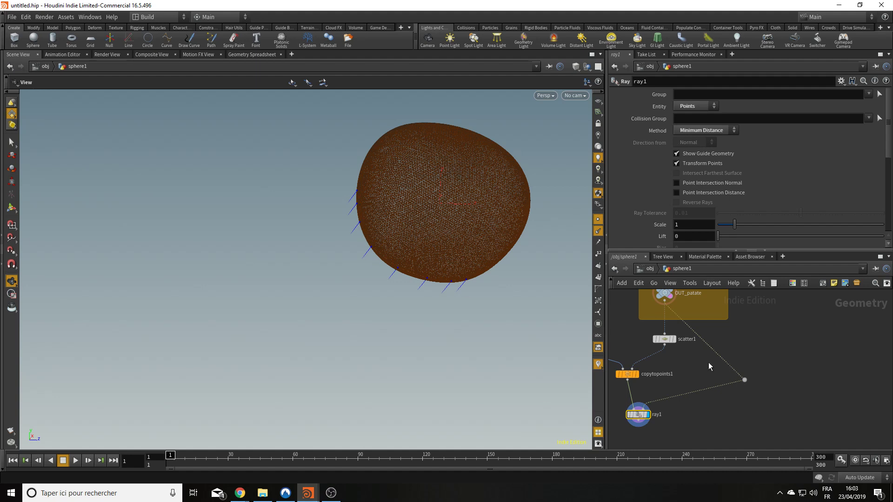
Step: Restrict ray1 to the coupe group and inspect the line's projection and its free end points
middle_drag(708, 362, 764, 362)
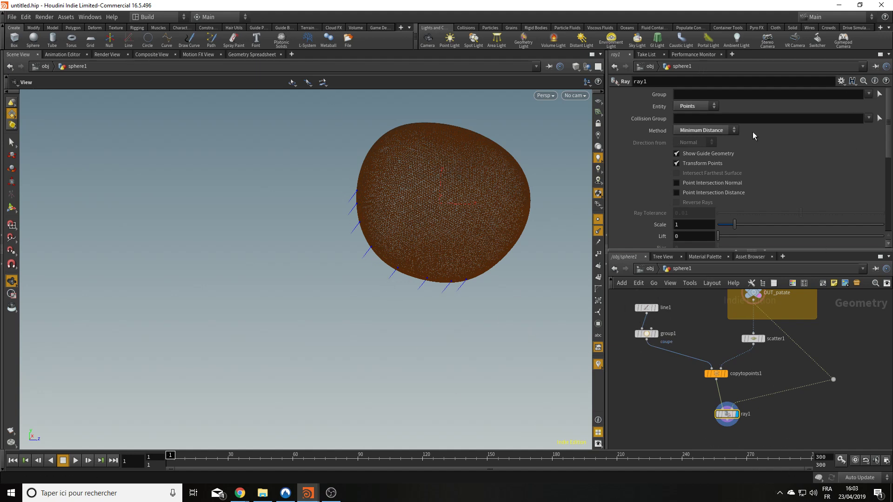
click(869, 96)
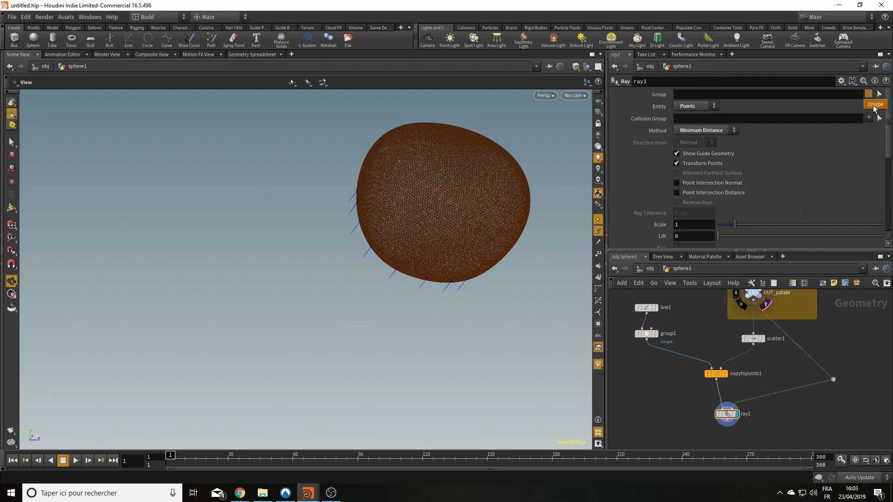
click(874, 104)
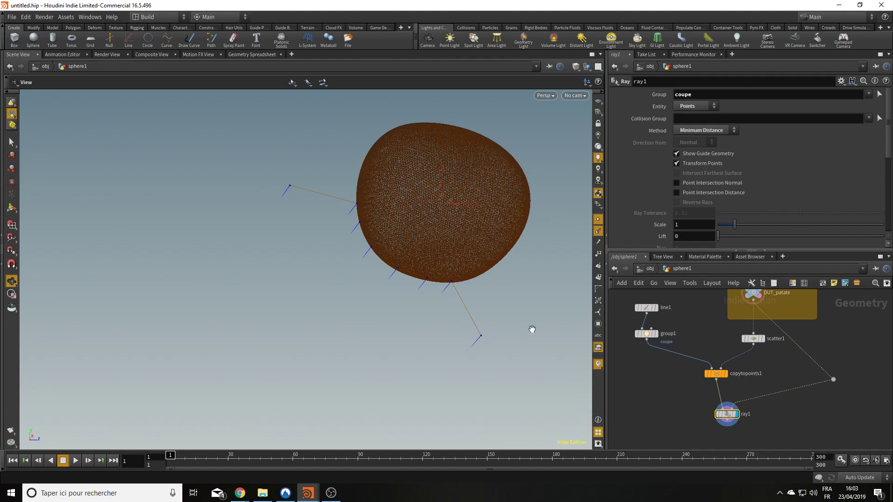
middle_drag(439, 338, 421, 249)
mouse_move(421, 249)
mouse_down()
mouse_move(423, 224)
mouse_move(421, 243)
mouse_up()
middle_drag(421, 243, 415, 290)
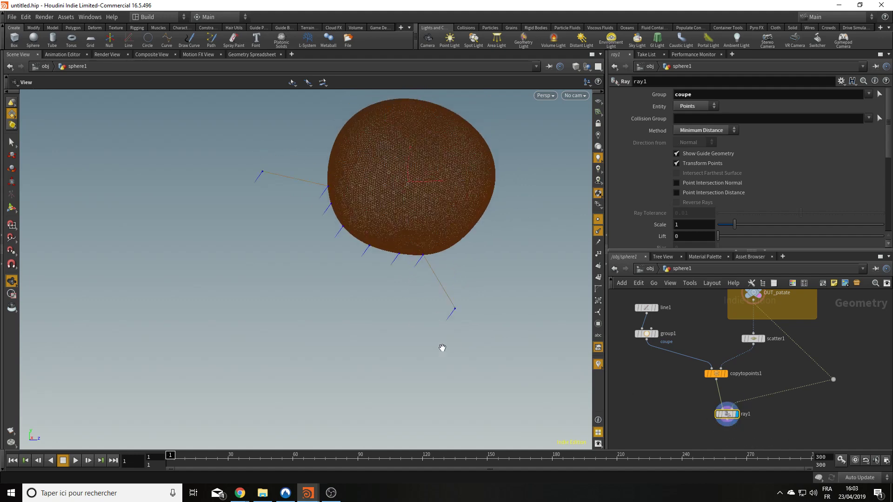
drag(442, 349, 460, 299)
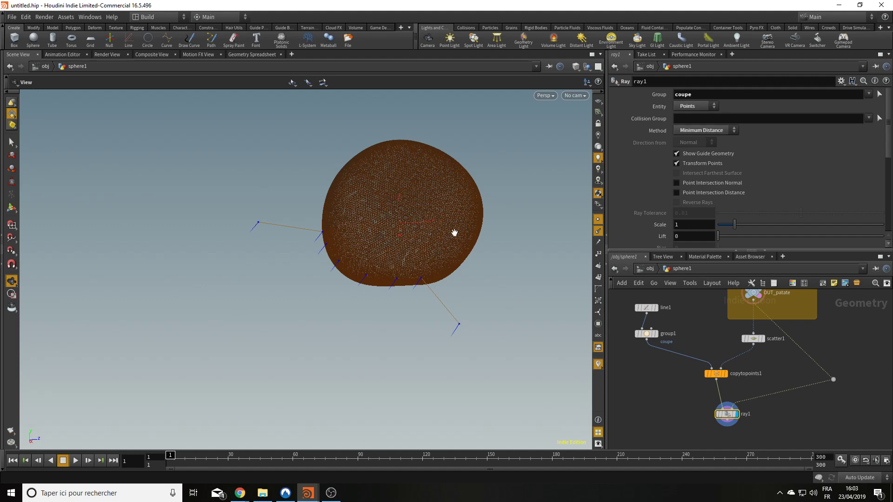
drag(455, 233, 458, 285)
Step: Display OUT_patate briefly, switch the display back to ray1 and examine the projected line around the potato
middle_drag(812, 341, 803, 367)
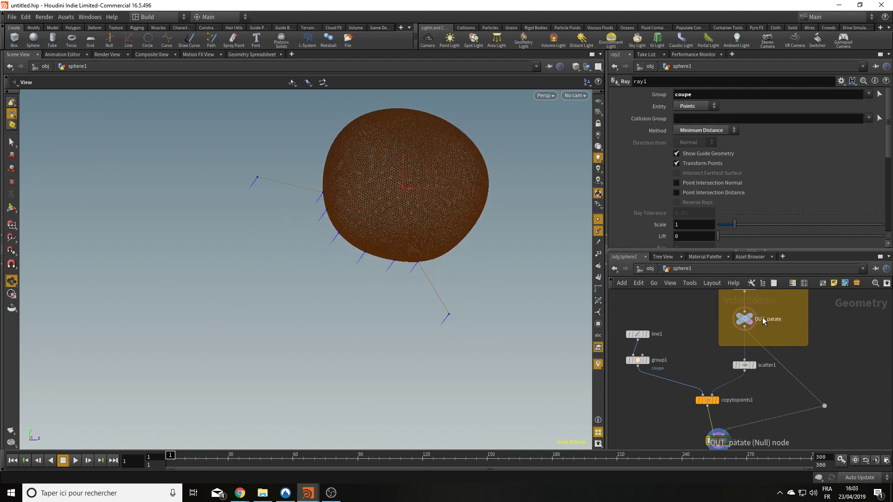
click(751, 316)
drag(479, 336, 384, 367)
click(729, 440)
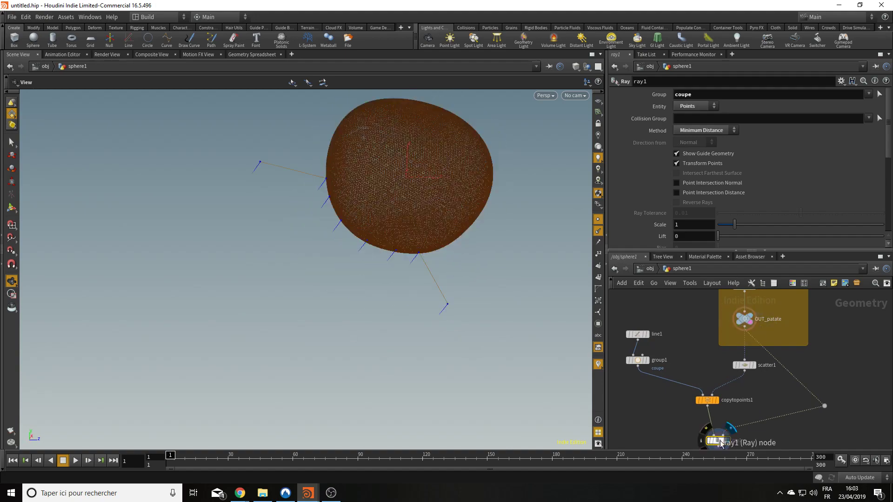
drag(410, 293, 422, 178)
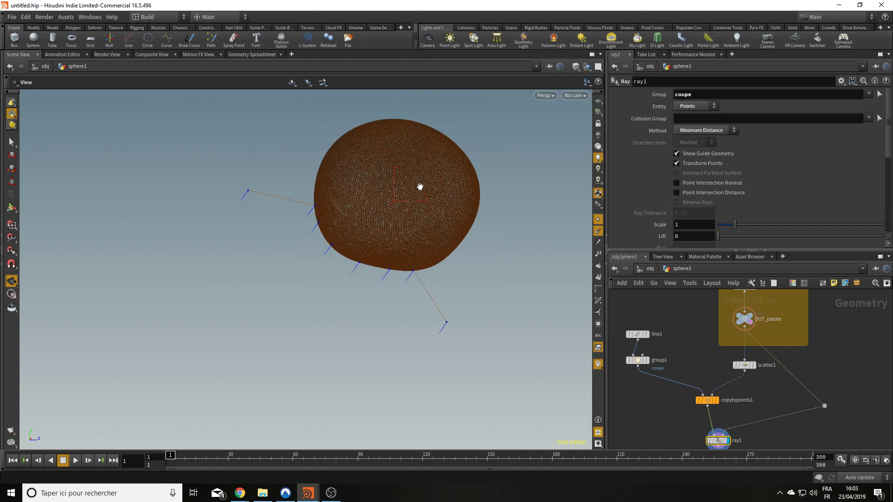
Step: Rename the line1 node as line_coupe
middle_drag(734, 402, 732, 363)
double_click(660, 294)
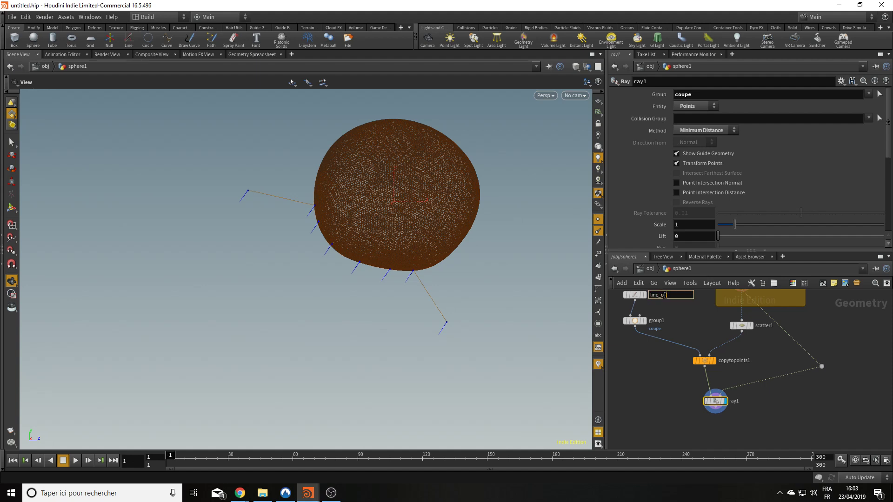
text(line_coupe)
key(Return)
Step: Add an Attribute Transfer node below ray1 and connect ray1 to its first input
middle_drag(718, 435, 706, 416)
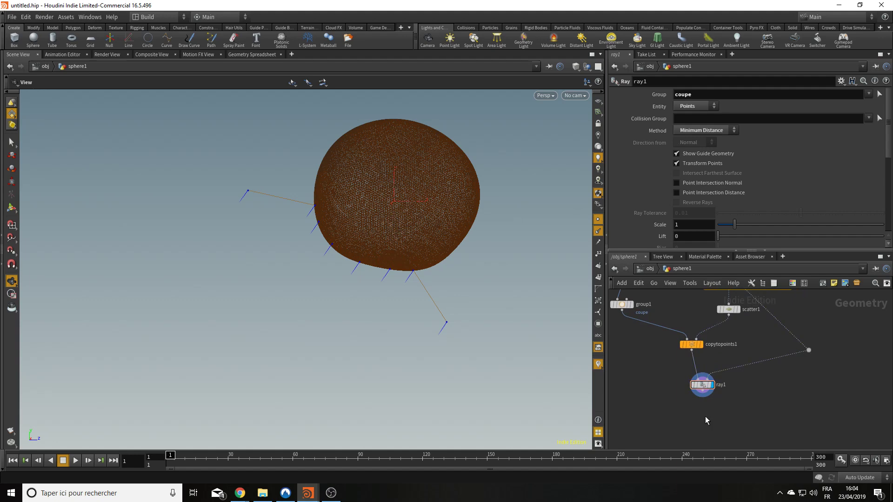
key(Tab)
text(att t)
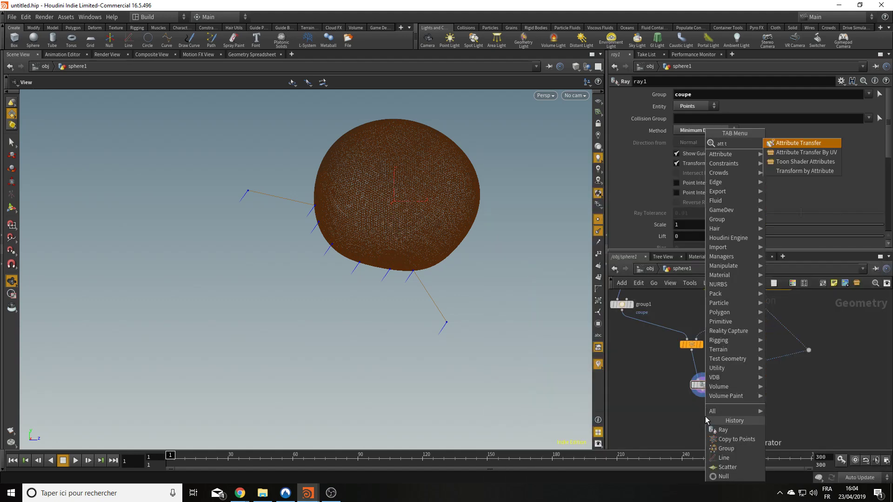
key(Return)
click(705, 417)
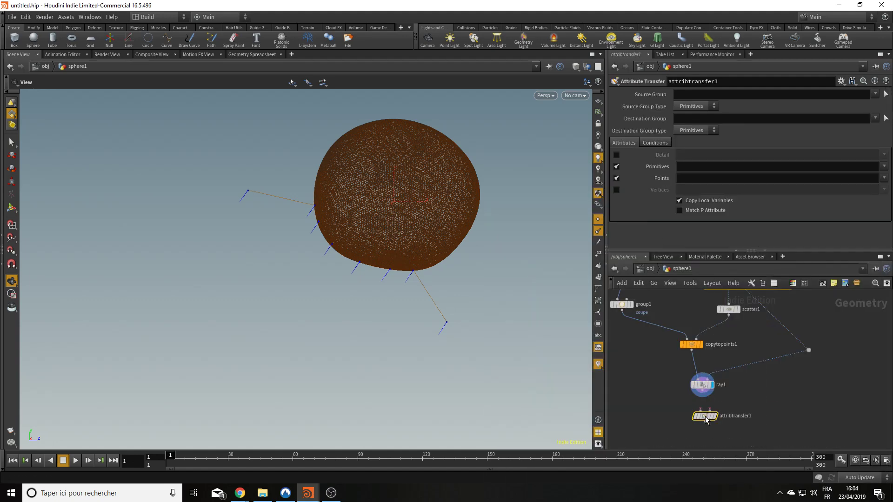
drag(704, 395, 701, 418)
scroll(701, 417, up, 2)
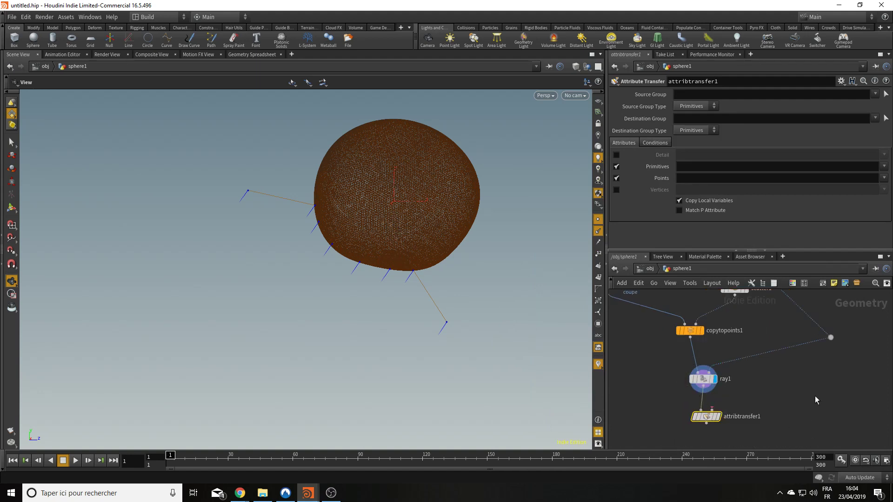
Step: Connect OUT_patate's wire dot to the second input of attribtransfer1 and display that node's result
middle_drag(749, 396, 672, 379)
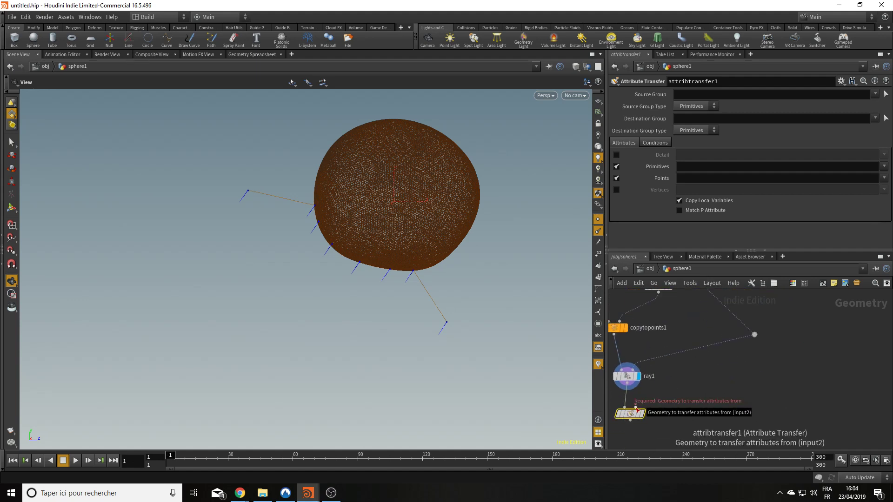
drag(636, 407, 755, 334)
middle_drag(700, 404, 726, 393)
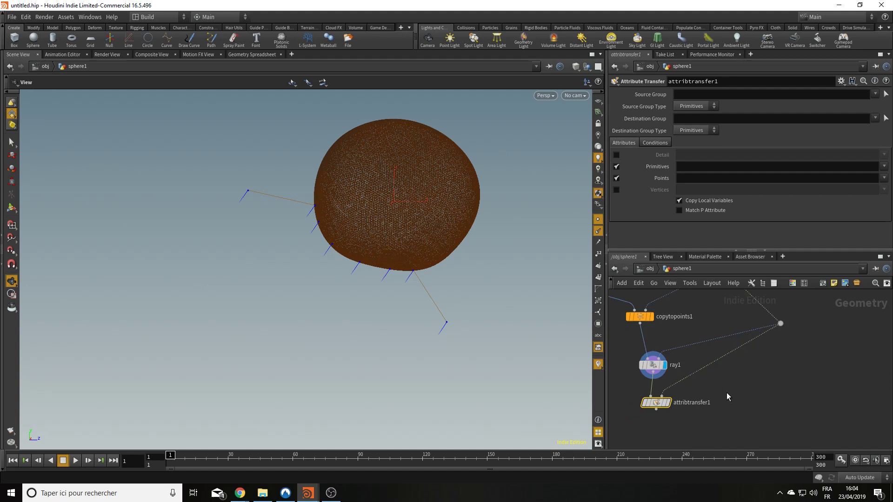
click(669, 403)
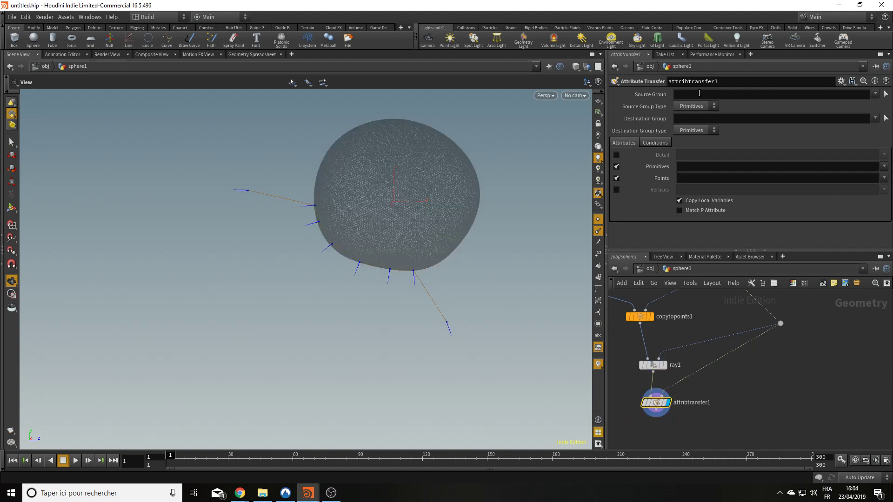
Step: Set attribtransfer1's source and destination group types to Points, disable primitive attributes and transfer only the point attribute N
click(696, 106)
click(689, 115)
click(696, 130)
click(690, 140)
click(617, 166)
click(700, 181)
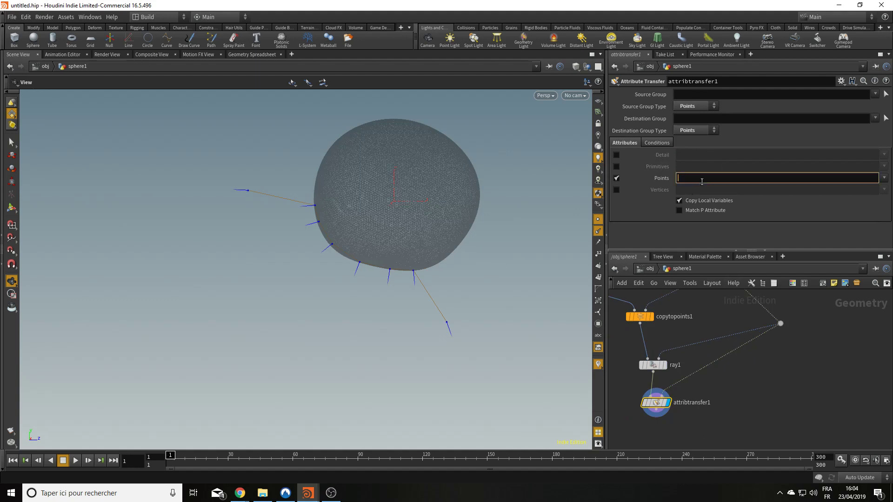
key(Return)
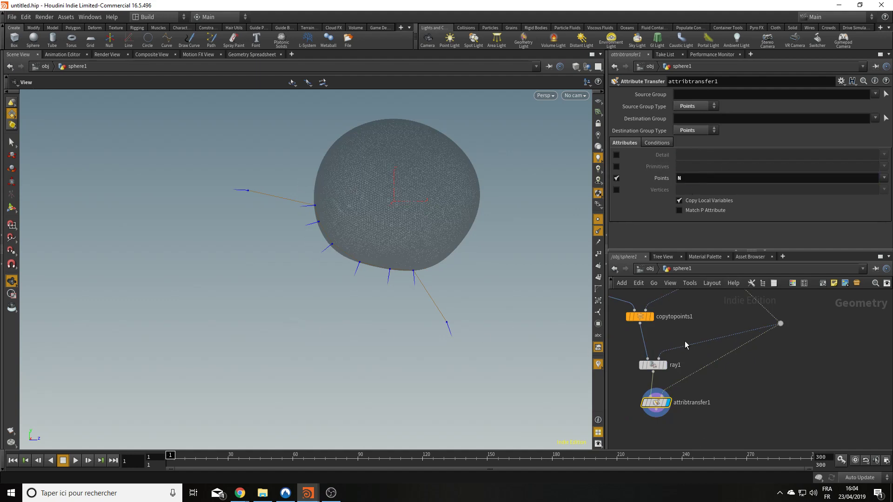
Step: Compare the line's normals at ray1 and attribtransfer1, and set the transfer's distance threshold to 0.61
click(665, 365)
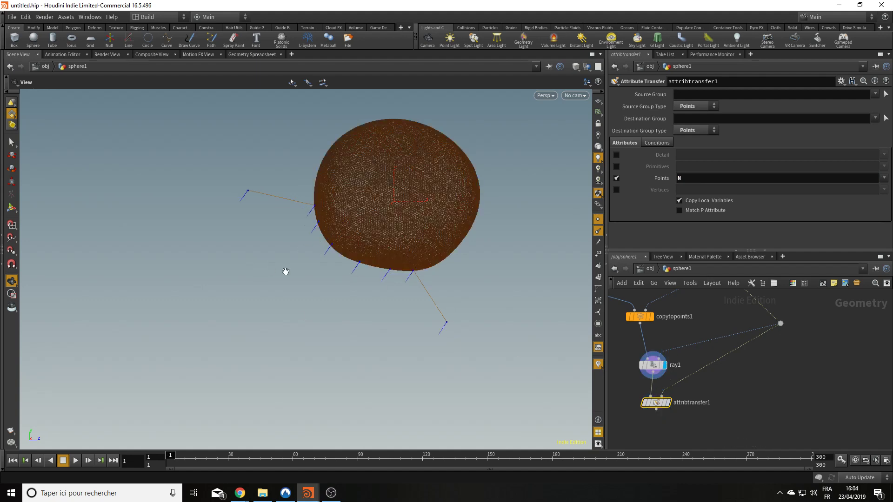
click(668, 402)
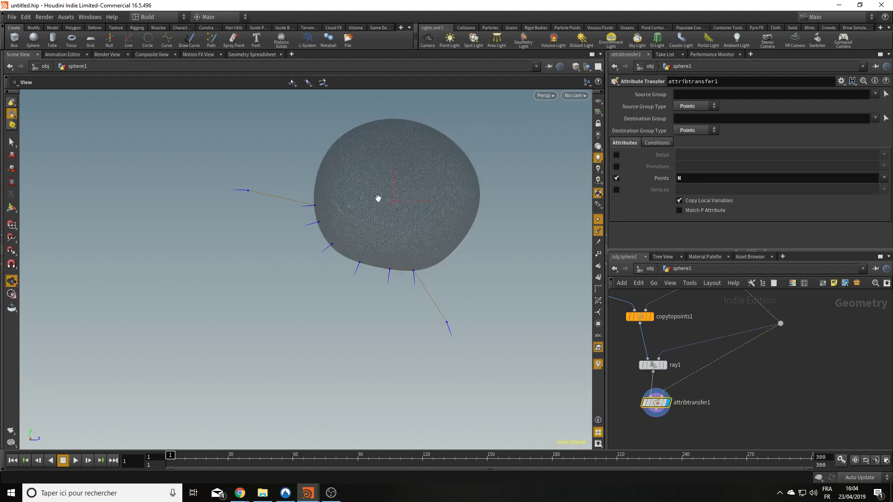
click(656, 143)
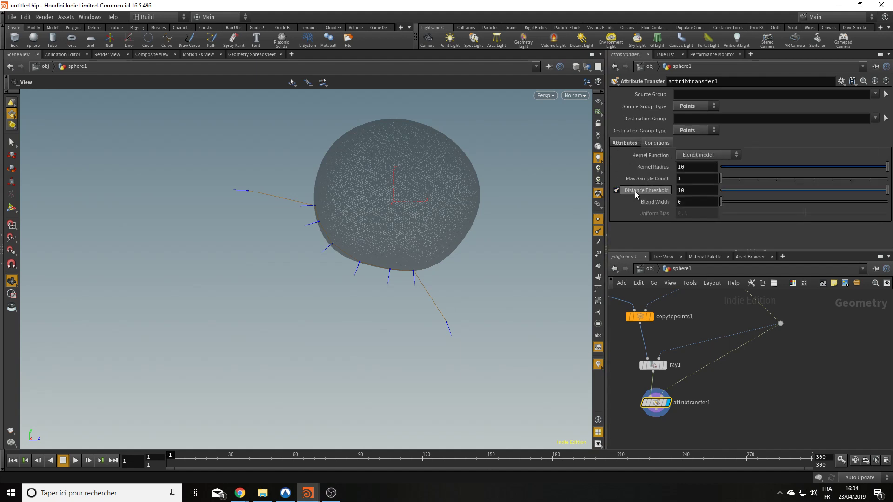
drag(812, 185, 731, 190)
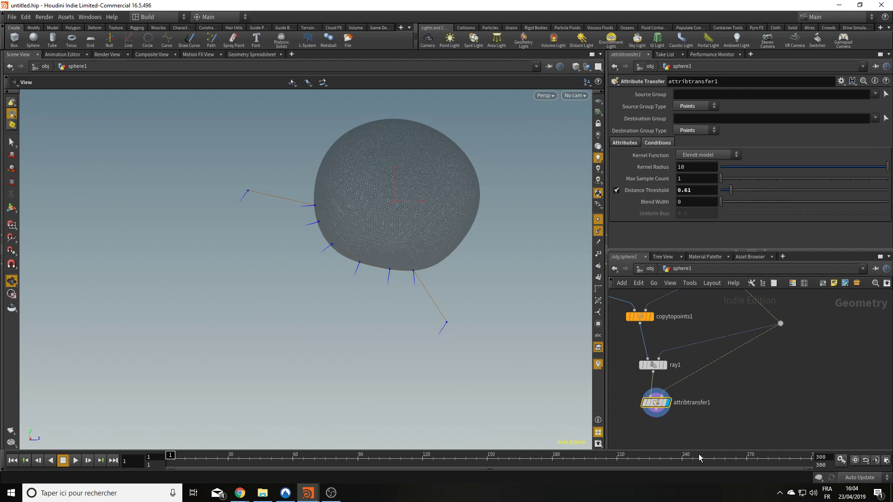
drag(416, 355, 441, 319)
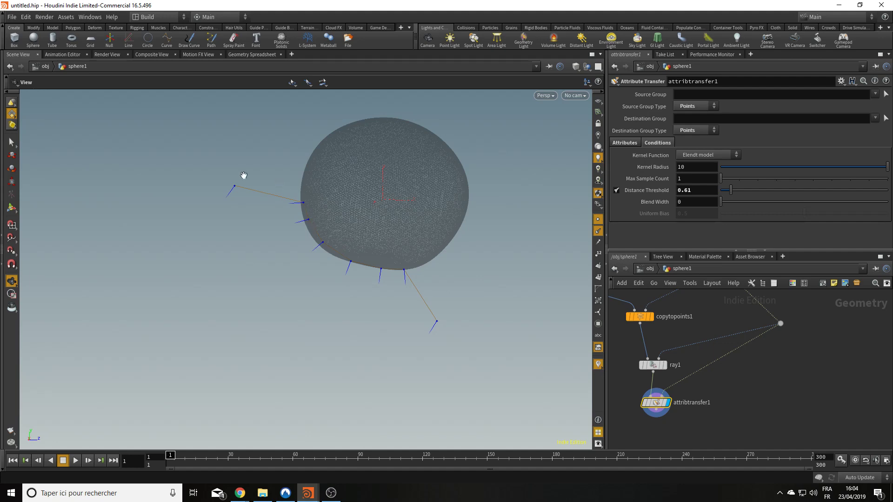
drag(261, 304, 542, 306)
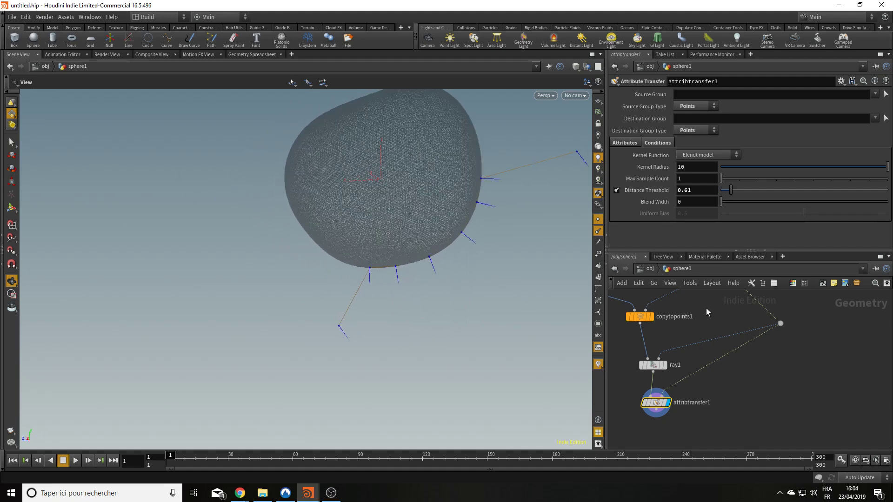
Step: Turn off the template display of OUT_patate so that only the projected line is shown
middle_drag(706, 308, 702, 340)
middle_drag(825, 327, 791, 432)
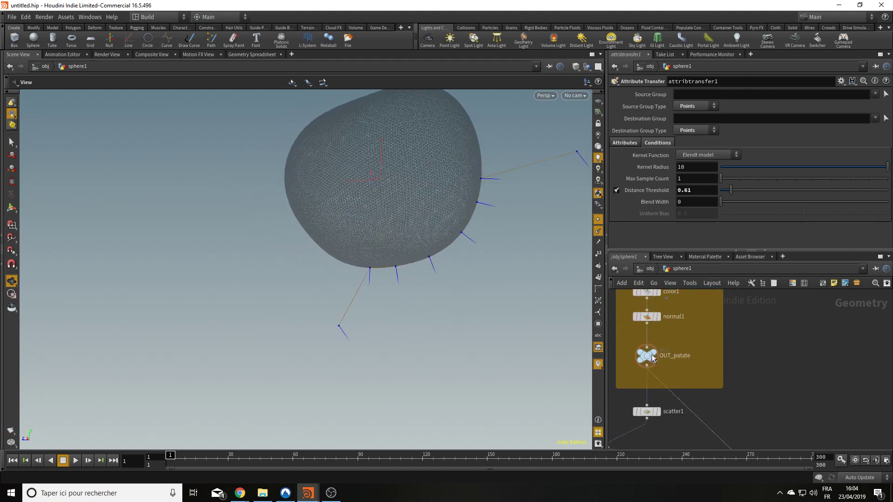
click(629, 357)
drag(385, 313, 384, 287)
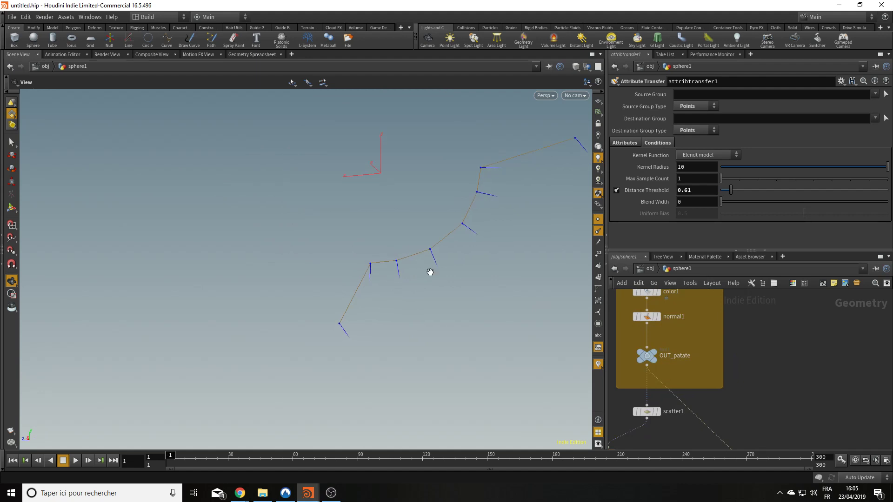
Step: Try smoothing the projected line with a Subdivide node wired under attribtransfer1, and display its result
middle_drag(820, 416, 862, 259)
middle_drag(742, 404, 763, 381)
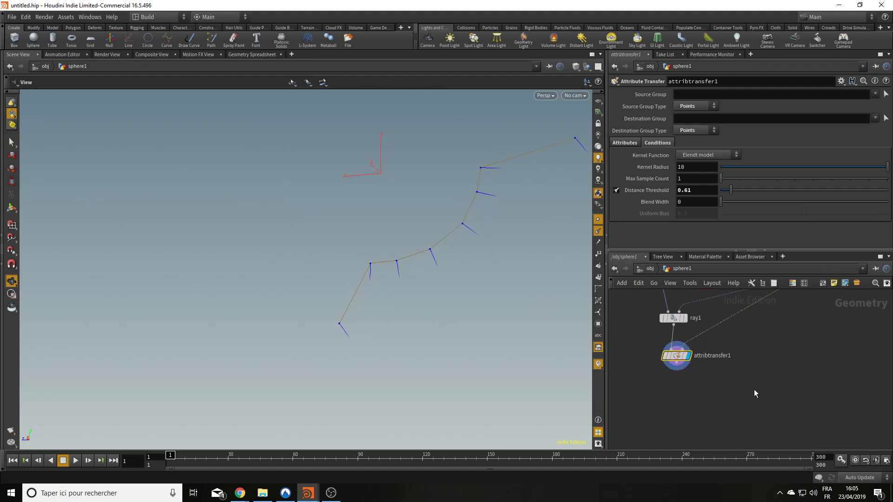
key(Tab)
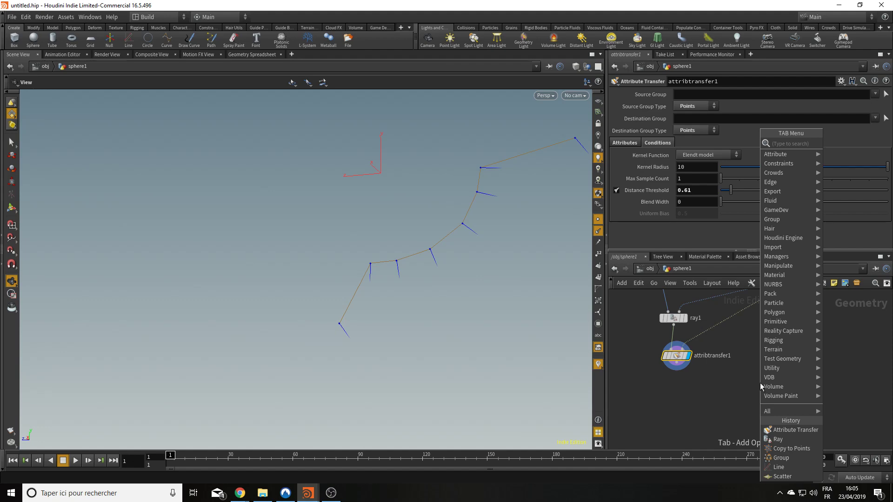
text(sub)
key(Return)
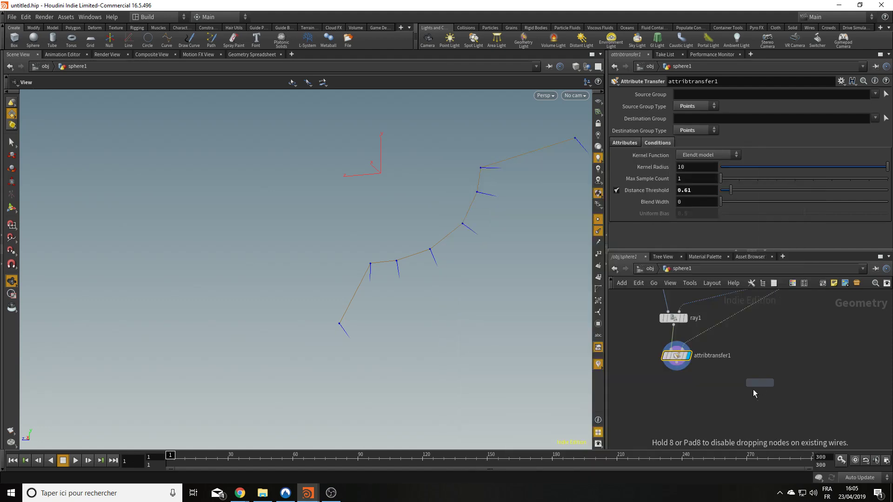
click(696, 392)
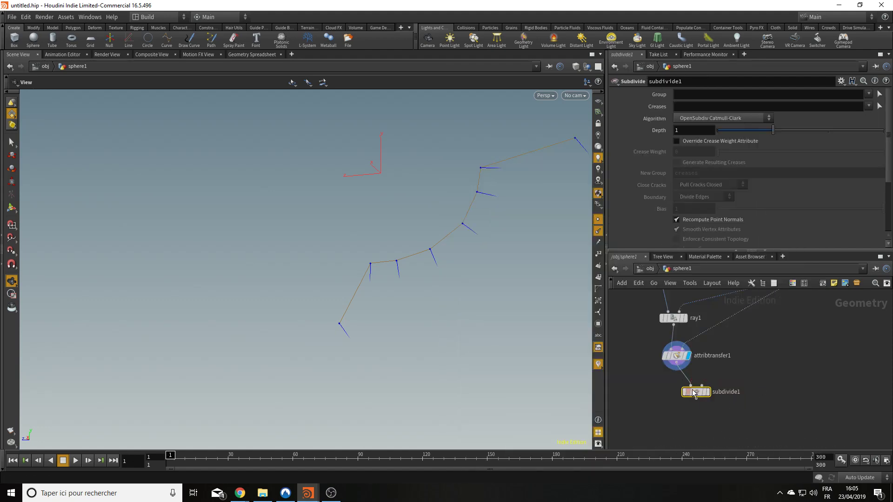
drag(694, 393, 677, 394)
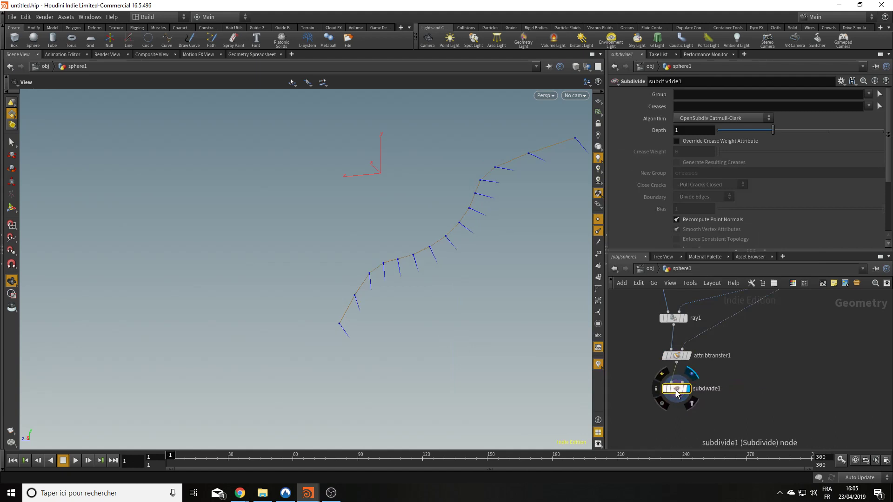
Step: Delete the subdivide1 node from the network
middle_drag(521, 170, 494, 228)
drag(707, 404, 637, 379)
key(Delete)
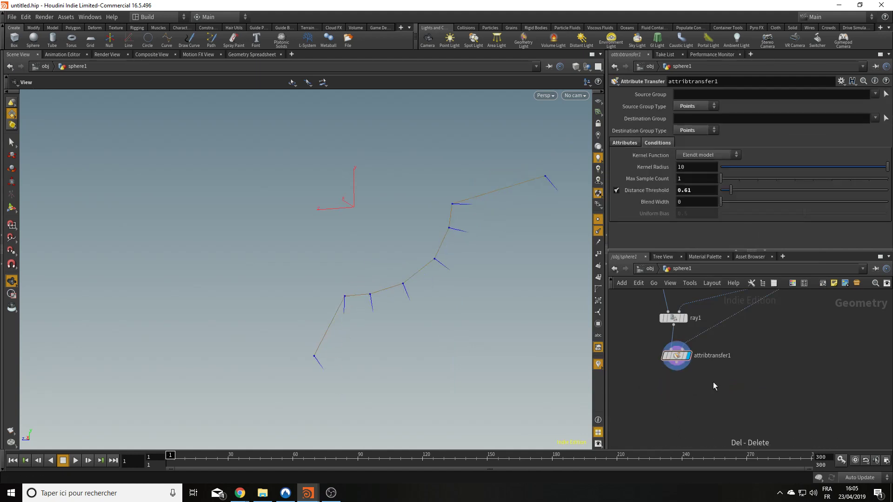
Step: Add a Resample node under attribtransfer1, connect the transfer's output to it and display its result
key(Tab)
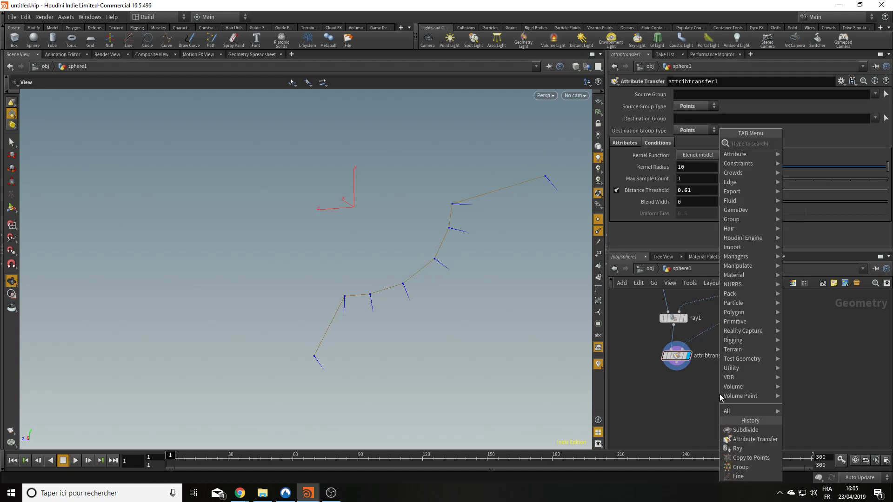
text(res)
key(Return)
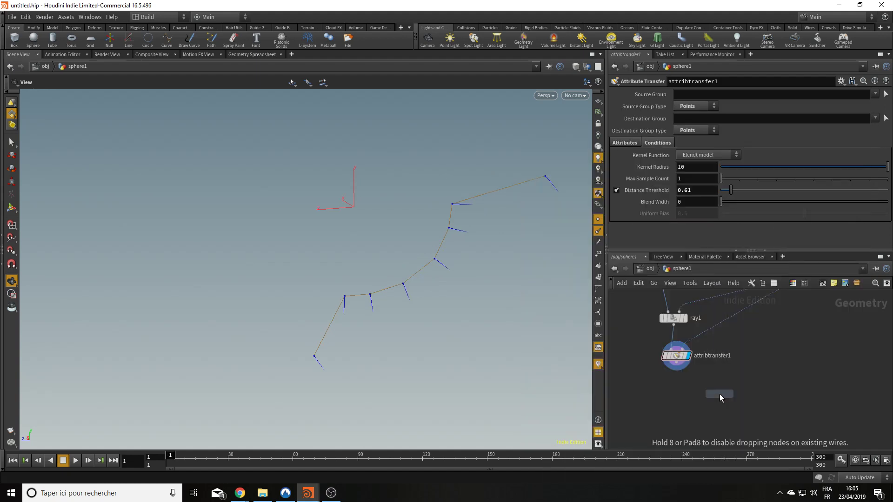
click(681, 399)
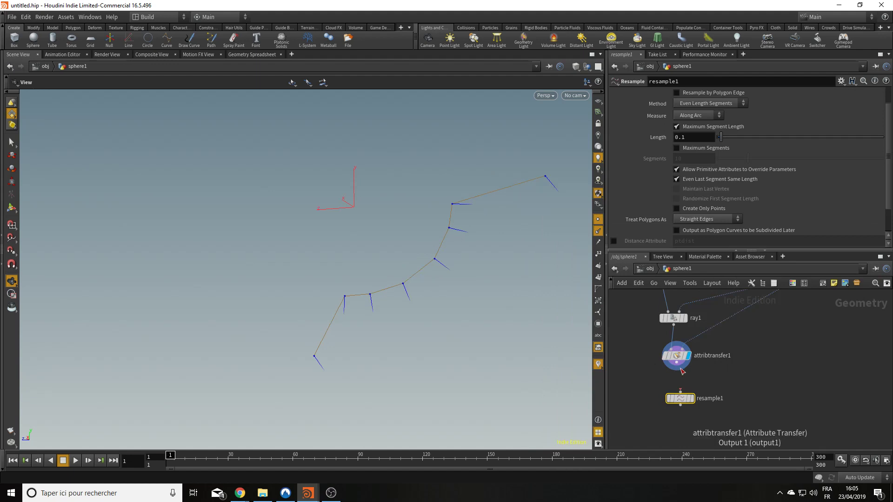
drag(678, 371, 680, 393)
click(680, 394)
click(692, 398)
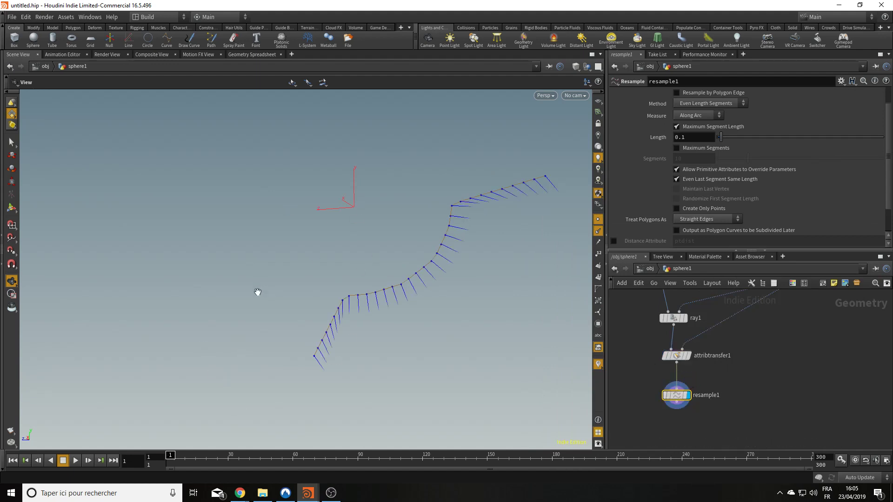
Step: Hide the point normals in the viewport and compare the line without and with its point markers
click(595, 232)
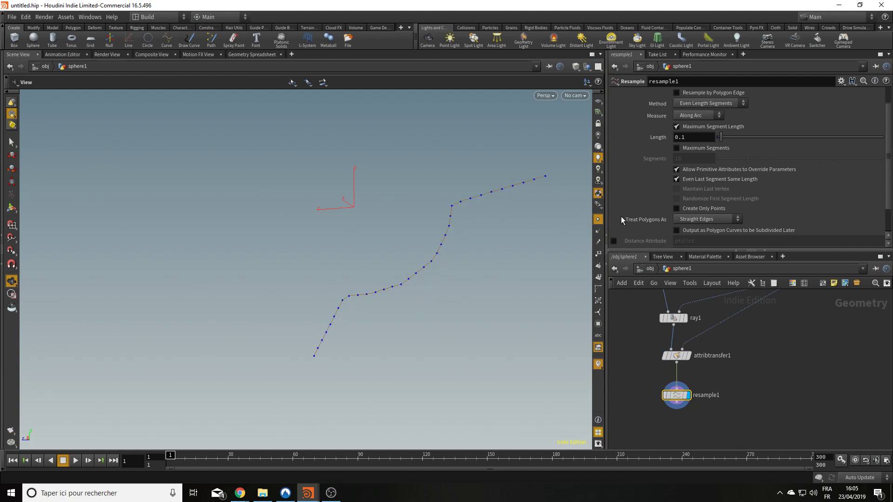
click(598, 219)
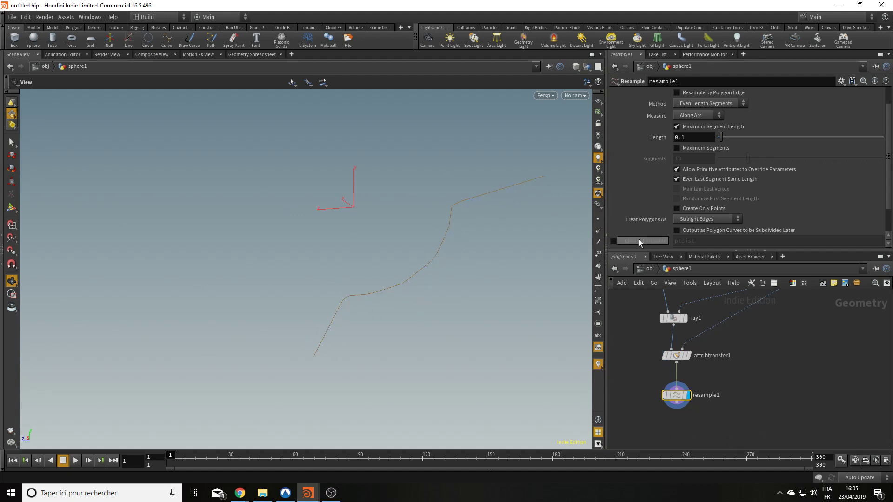
click(598, 219)
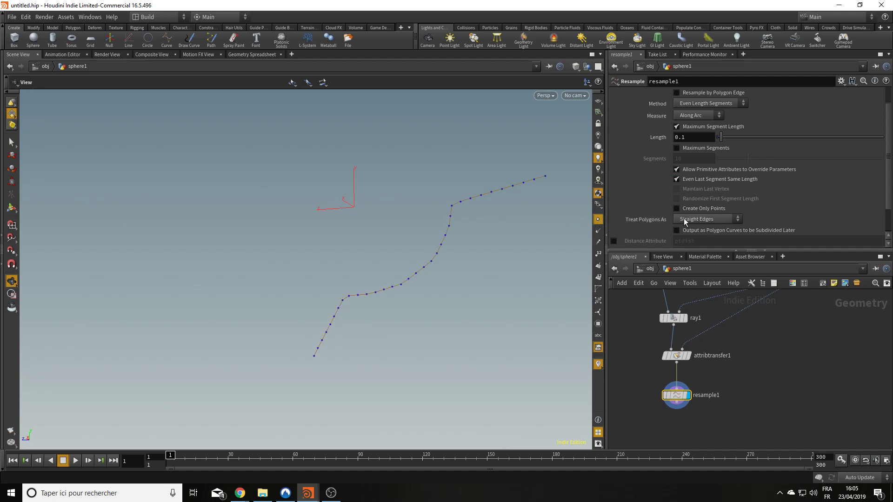
Step: Set resample1 to treat polygons as Subdivision Curves and place the node closer beneath attribtransfer1
click(703, 219)
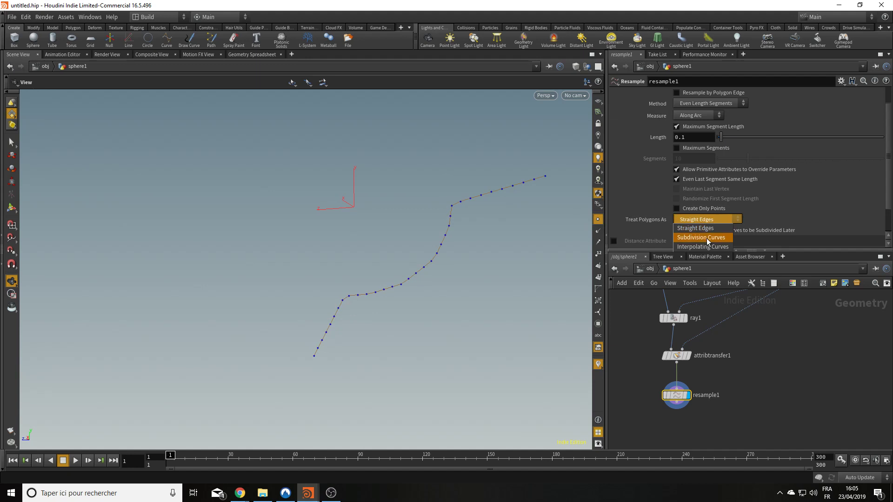
click(707, 238)
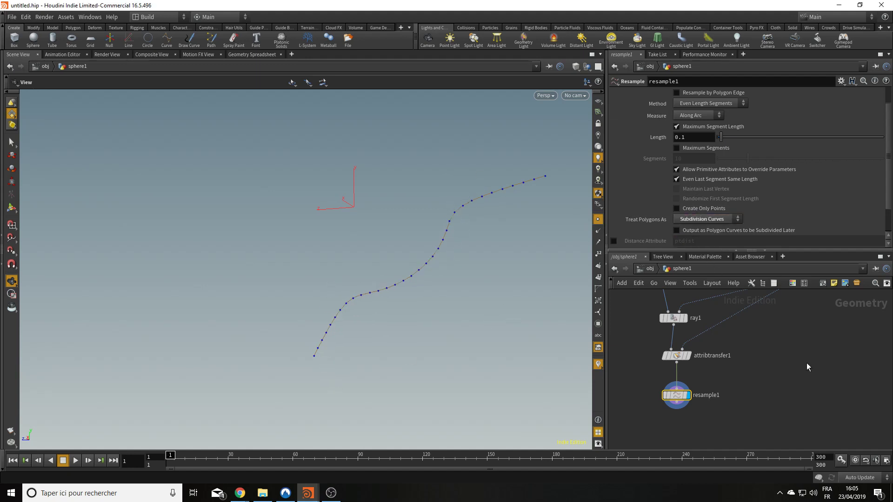
drag(674, 395, 675, 384)
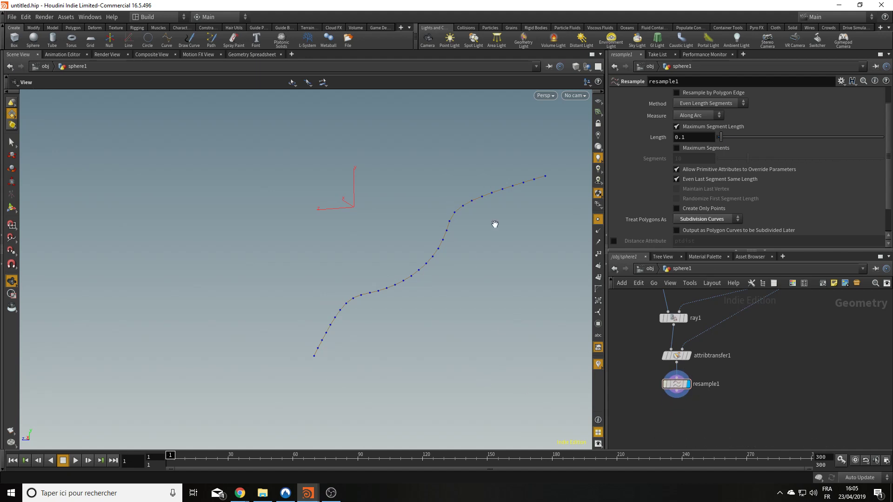
Step: Show OUT_patate as a template behind the displayed resample1 result and examine from several angles how the line follows the potato
drag(495, 224, 494, 247)
middle_drag(768, 378, 670, 456)
scroll(770, 423, down, 3)
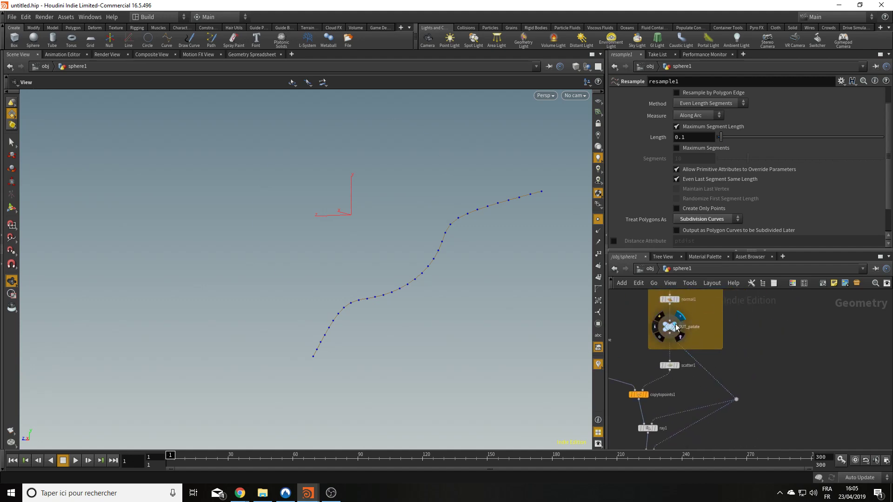
click(676, 327)
middle_drag(665, 450, 670, 353)
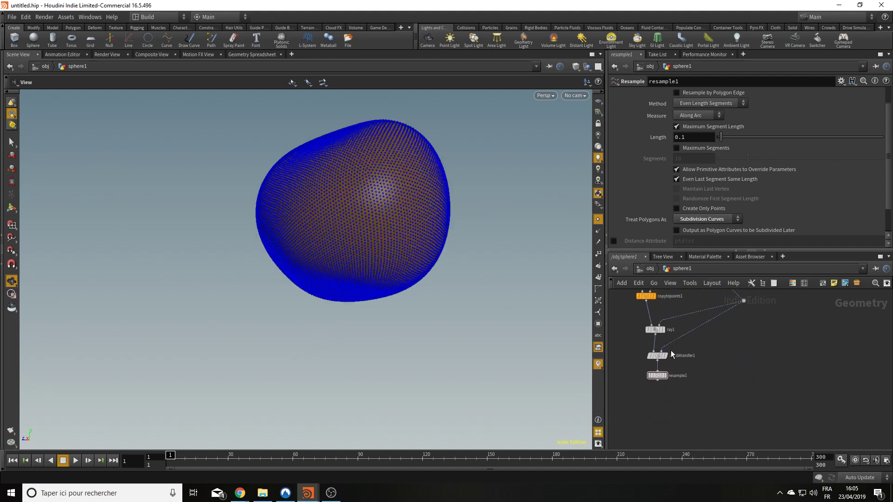
click(666, 376)
drag(447, 383, 308, 331)
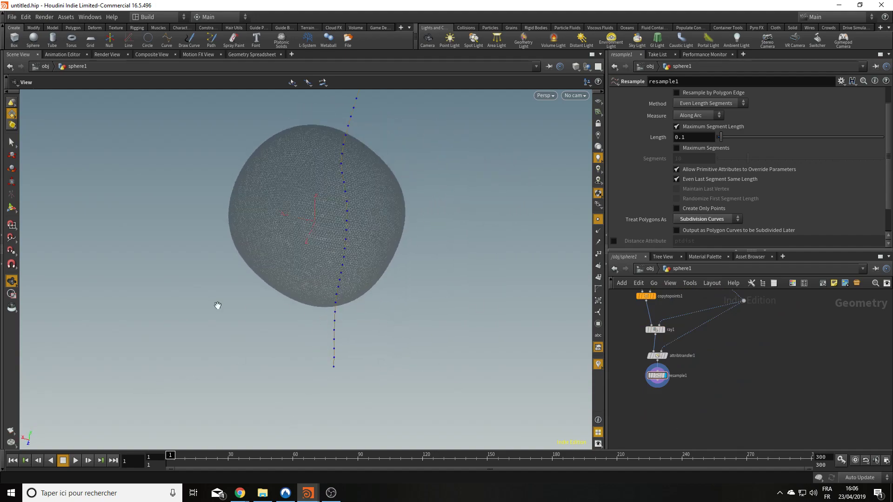
drag(402, 256, 249, 315)
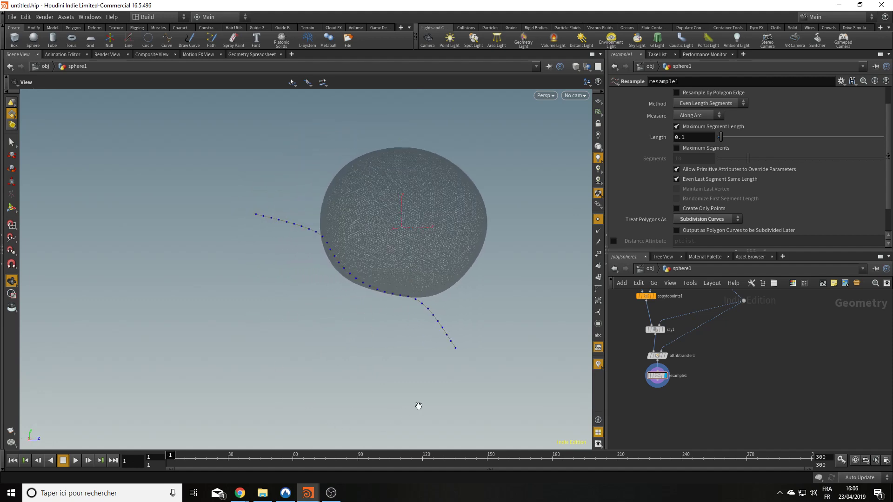
drag(346, 257, 349, 412)
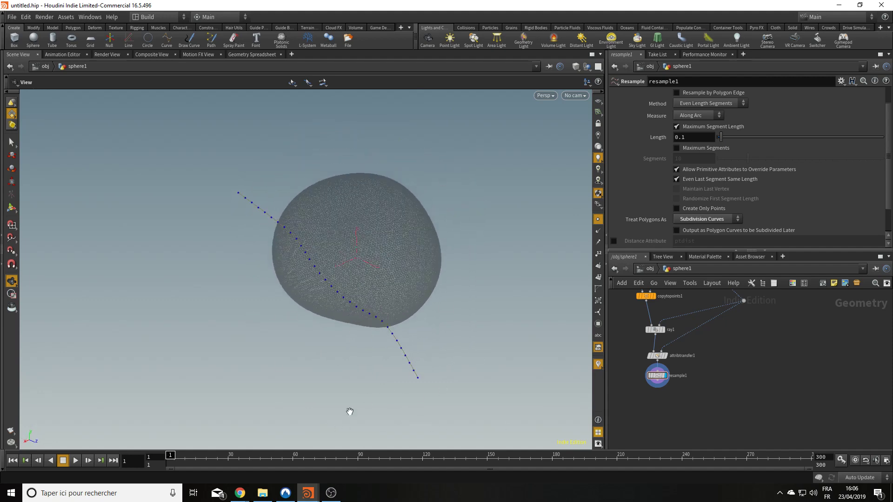
drag(404, 379, 480, 339)
Step: Add a new Line node in the free area beside the ray1 branch and display it
middle_drag(755, 395, 788, 413)
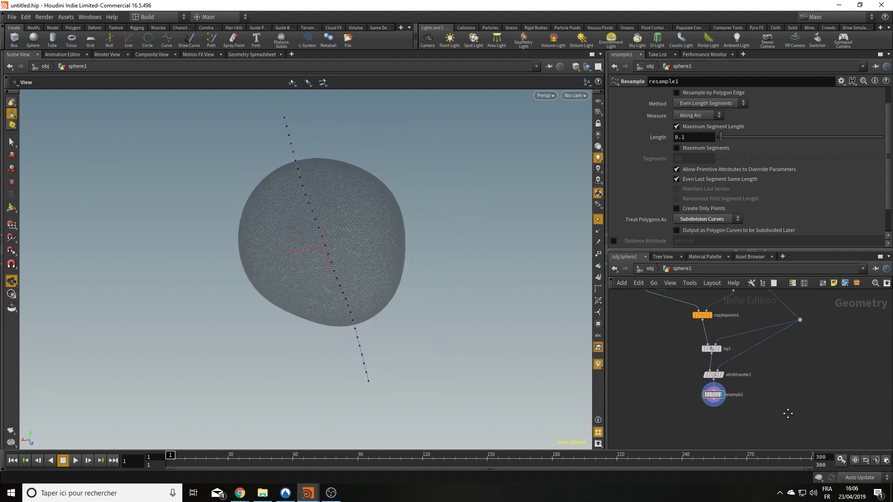
middle_drag(740, 393, 785, 409)
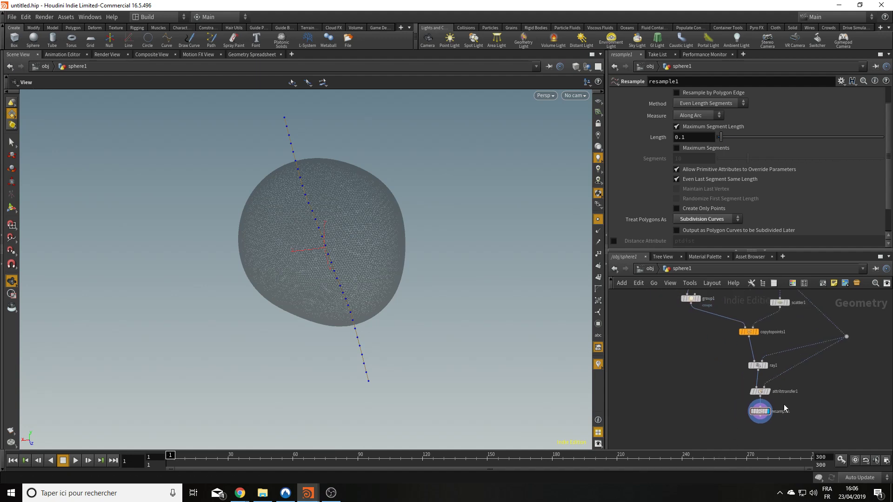
key(Tab)
text(lin)
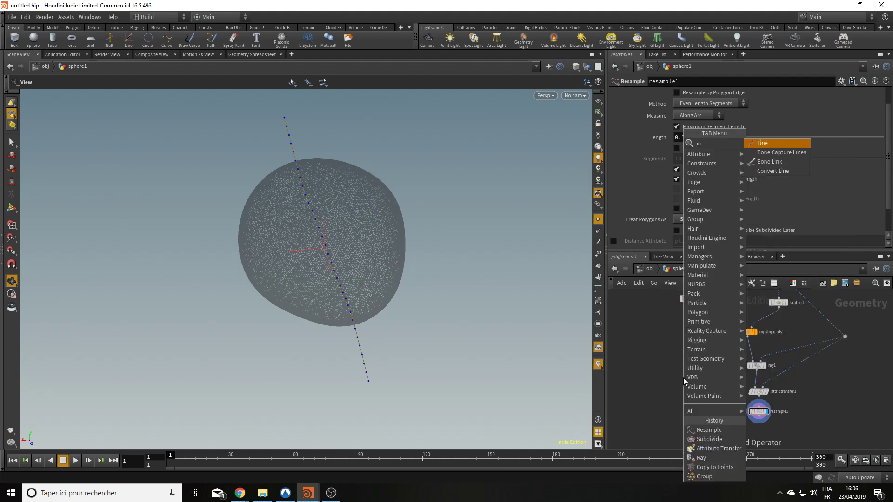
key(Return)
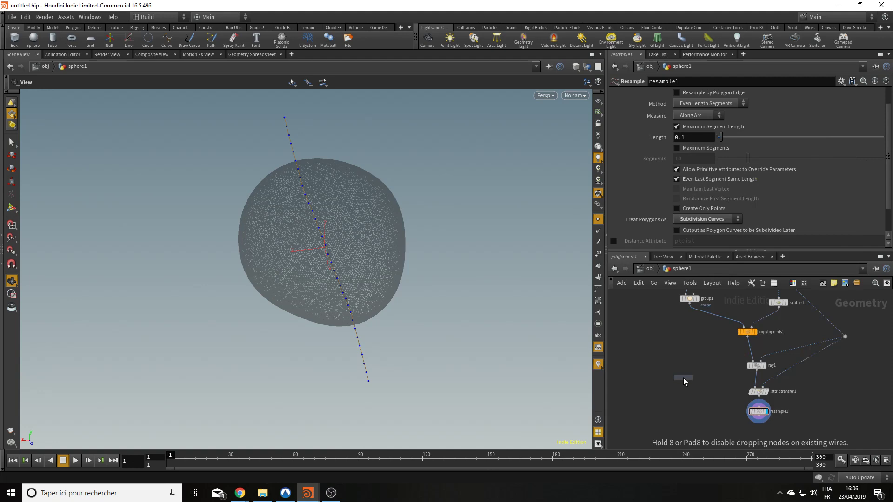
click(683, 378)
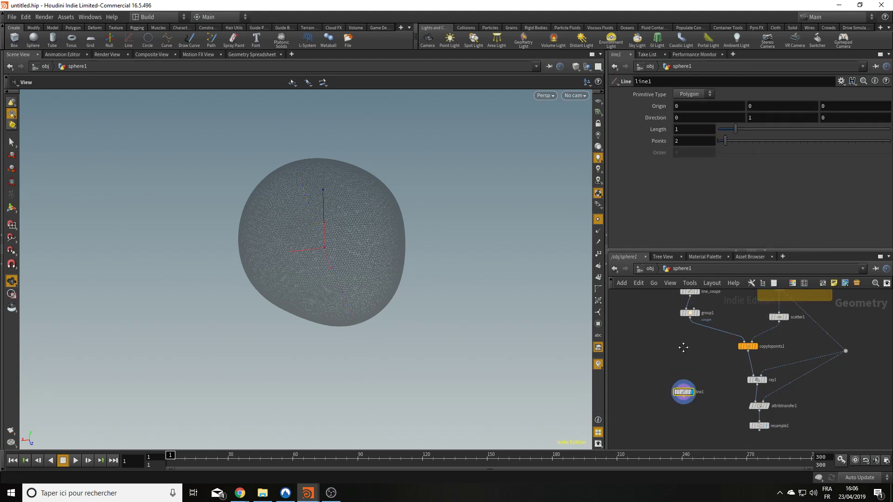
drag(433, 289, 460, 321)
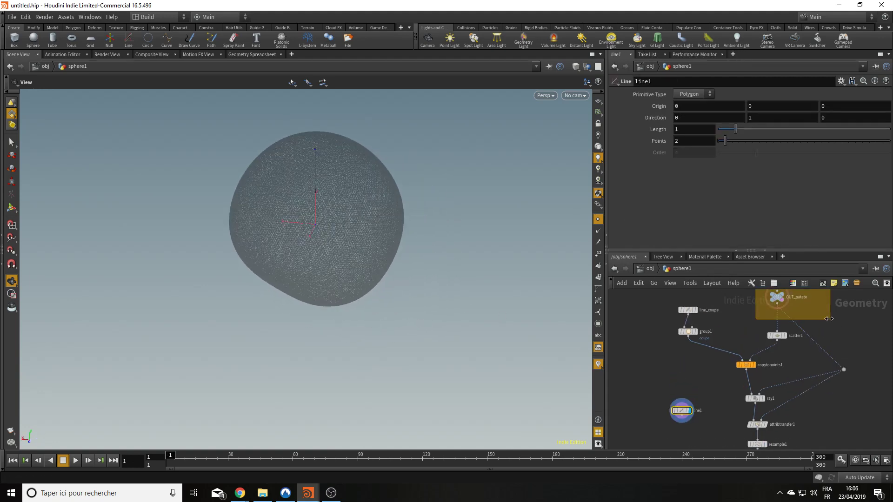
Step: Turn off OUT_patate's template display and show line_coupe as a template for reference
middle_drag(829, 319, 822, 342)
click(774, 324)
scroll(670, 386, up, 2)
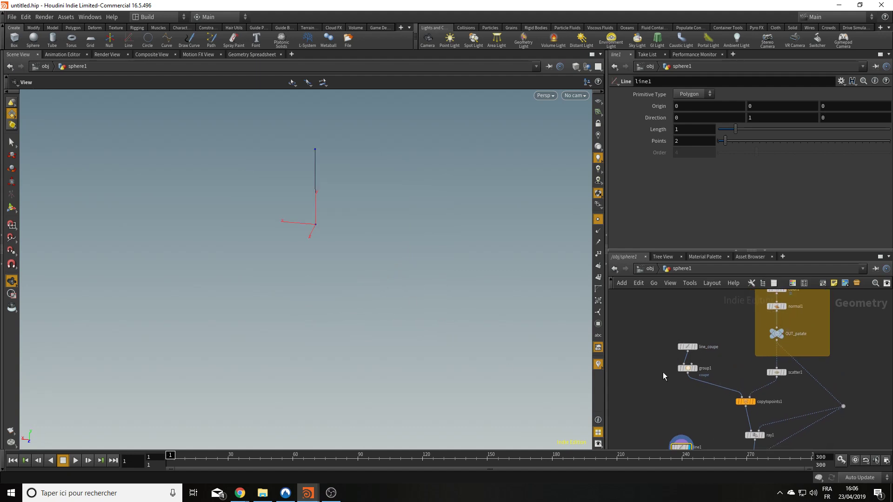
mouse_move(700, 341)
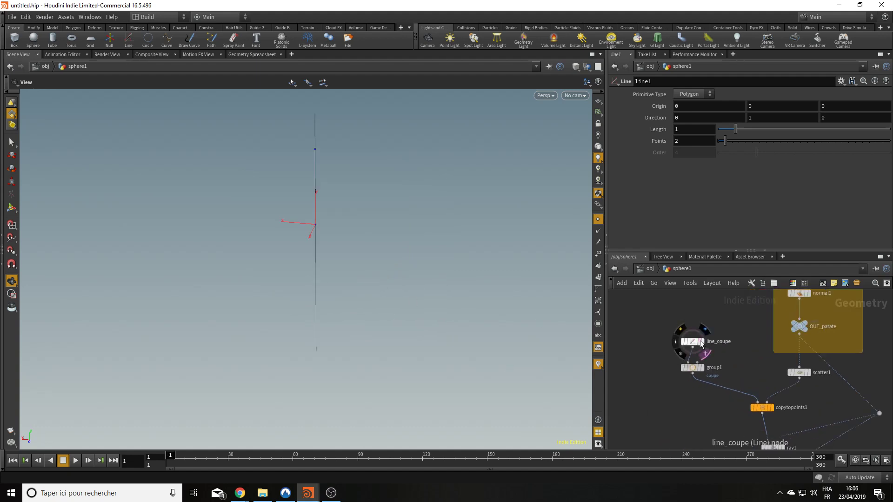
Step: Set line1's direction to 1, 0, 0 so that it runs along X
middle_drag(683, 416, 675, 332)
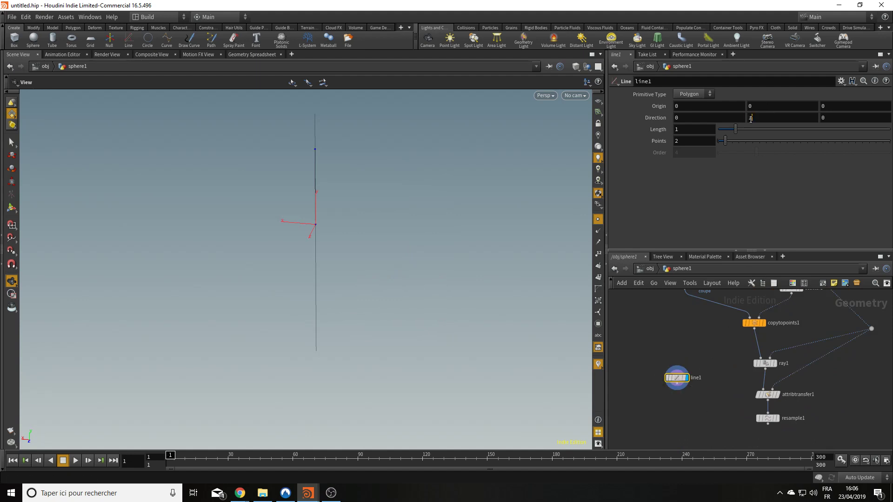
text(0)
drag(751, 119, 646, 136)
text(1)
key(Return)
Step: Center line1 by referencing its length in the Origin X value with the expression ch("dist")*-0.5
right_click(683, 130)
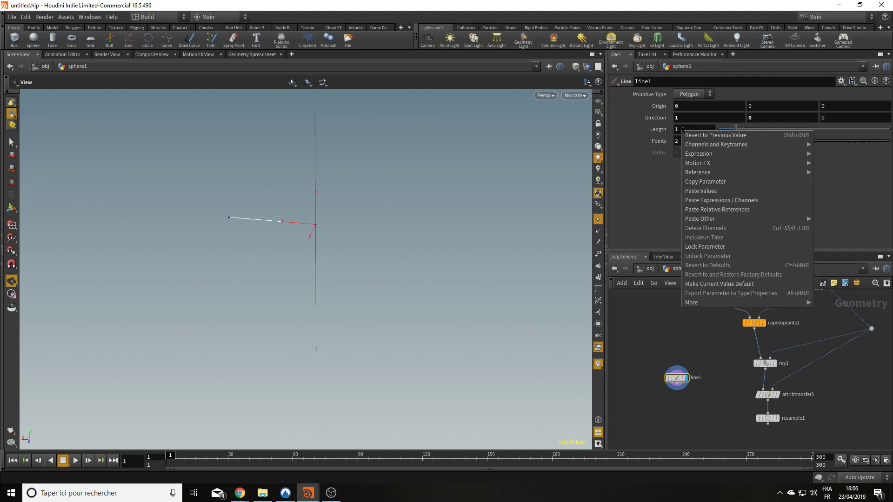
click(704, 191)
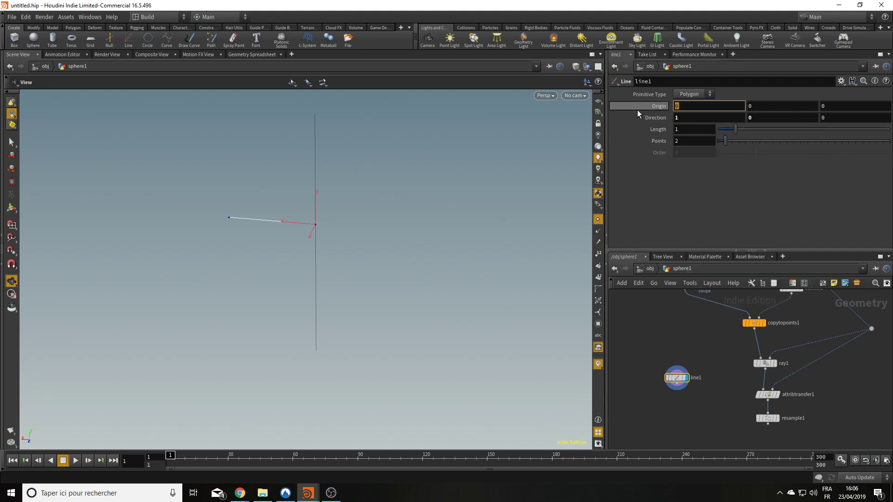
click(678, 107)
right_click(677, 107)
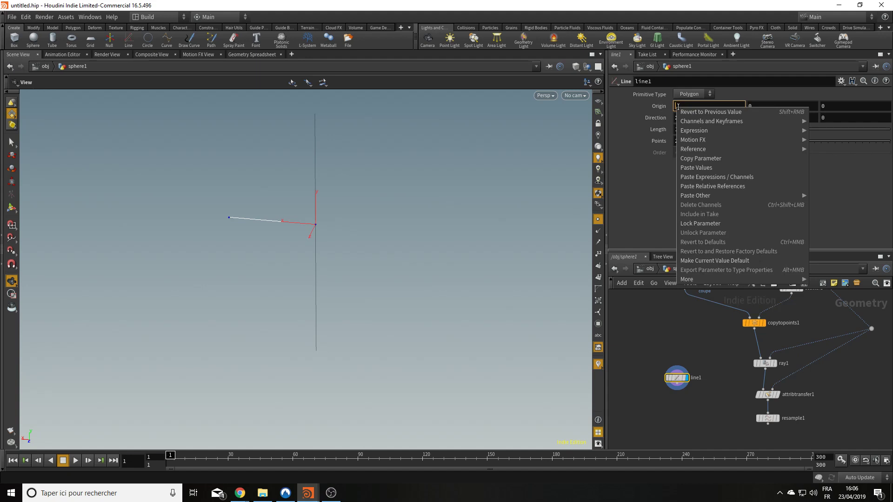
click(711, 188)
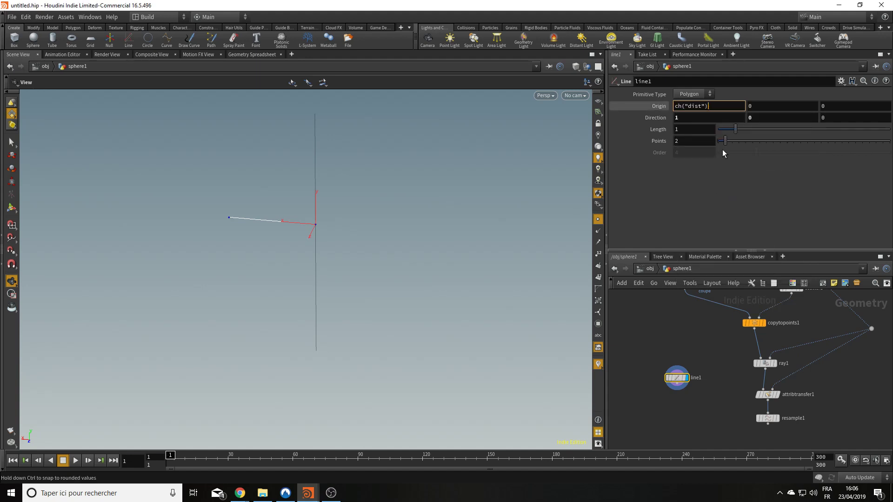
text(*-0.5)
key(Return)
drag(364, 209, 305, 242)
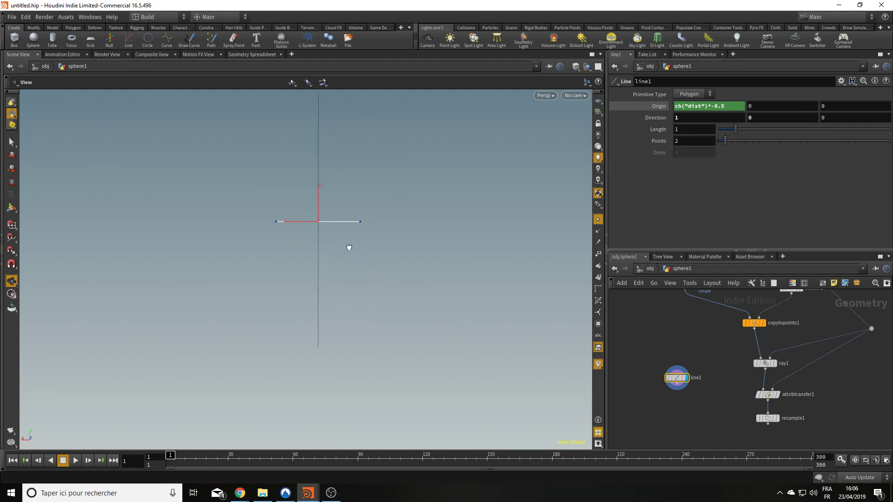
Step: Add a Copy to Points node in the free area below line1 and resample1
drag(385, 319, 416, 357)
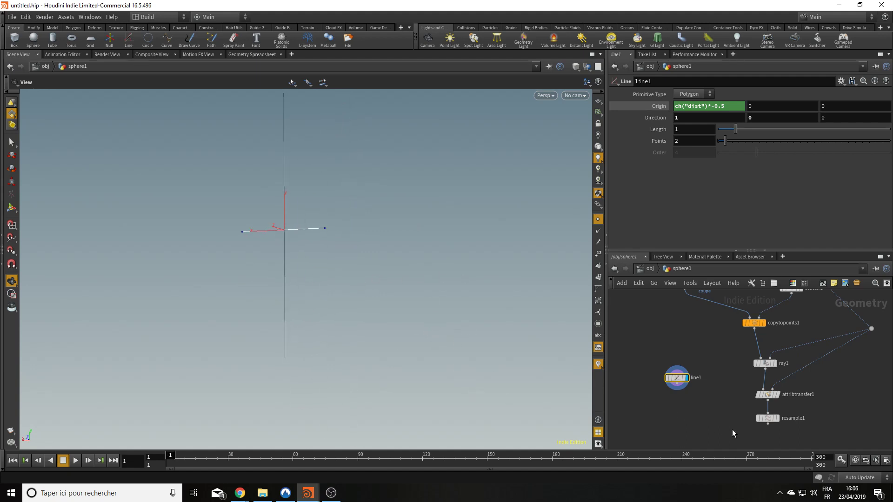
middle_drag(726, 423, 713, 385)
middle_drag(693, 424, 686, 413)
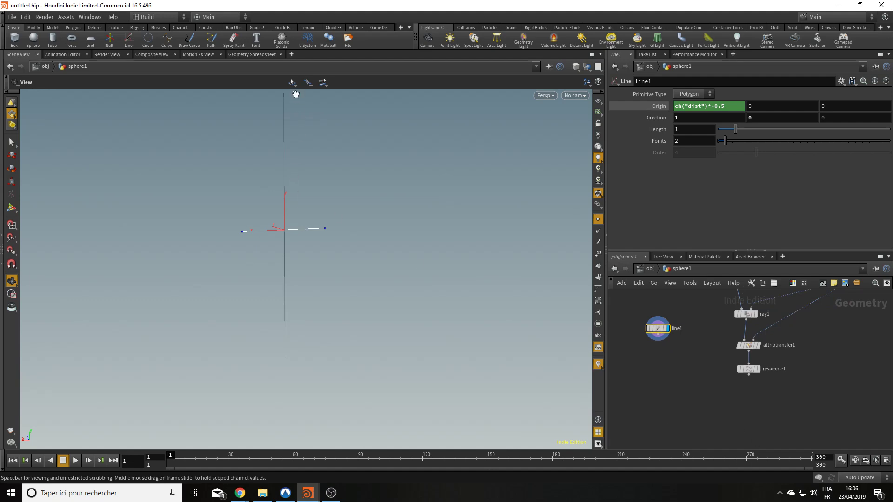
middle_drag(746, 429, 741, 412)
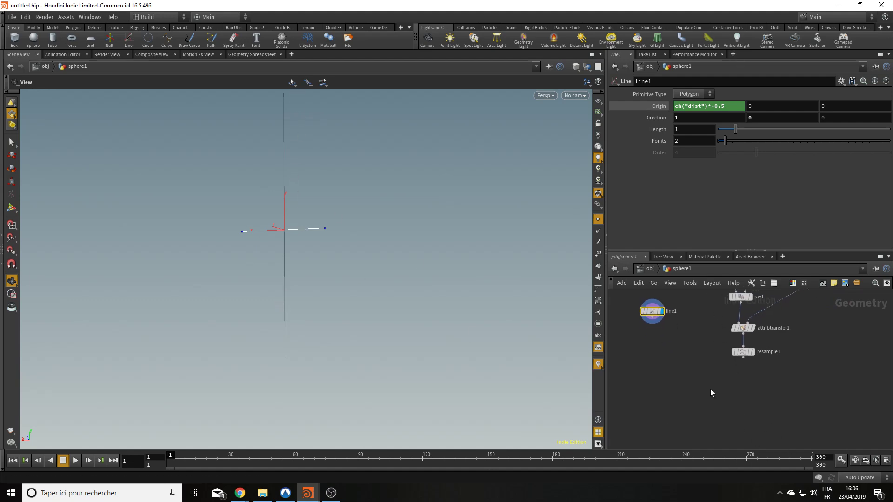
key(Tab)
text(cop)
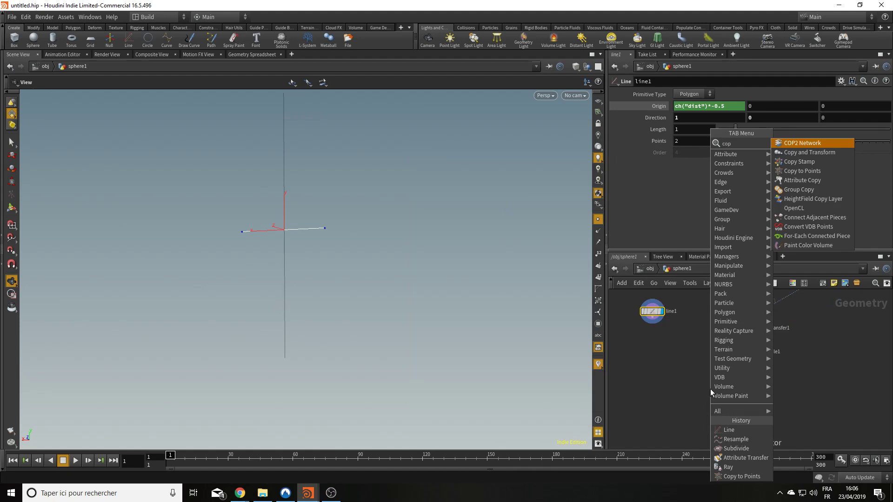
key(Down)
key(Down)
key(Down)
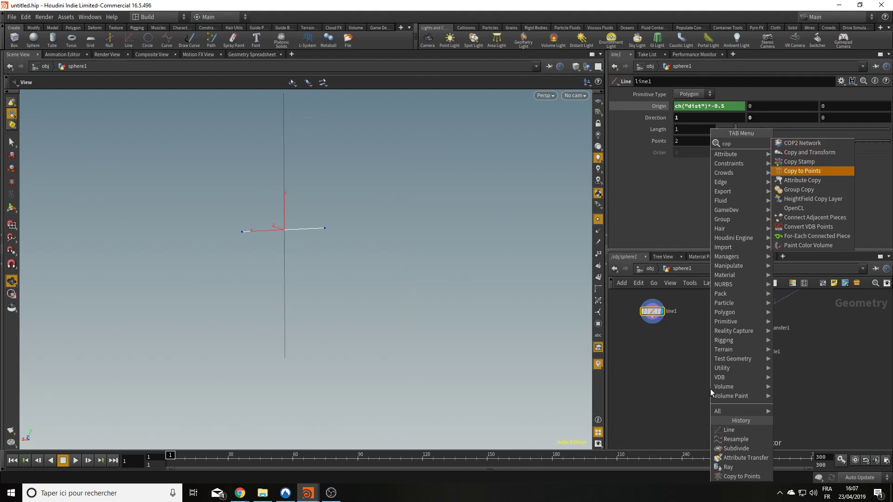
key(Up)
key(Down)
key(Return)
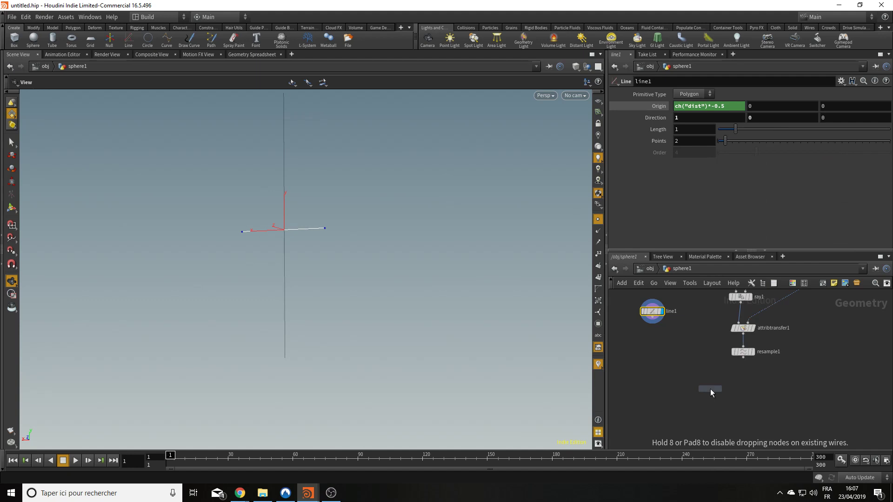
click(710, 389)
Step: Wire line1 into copytopoints2 as the geometry to copy and resample1 as its target points, and display the node
drag(744, 357, 652, 320)
click(723, 387)
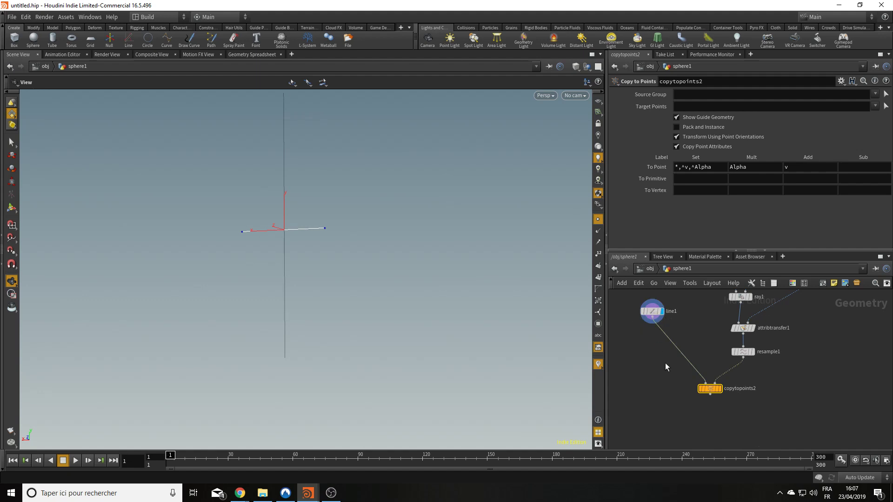
click(720, 389)
drag(405, 330, 409, 307)
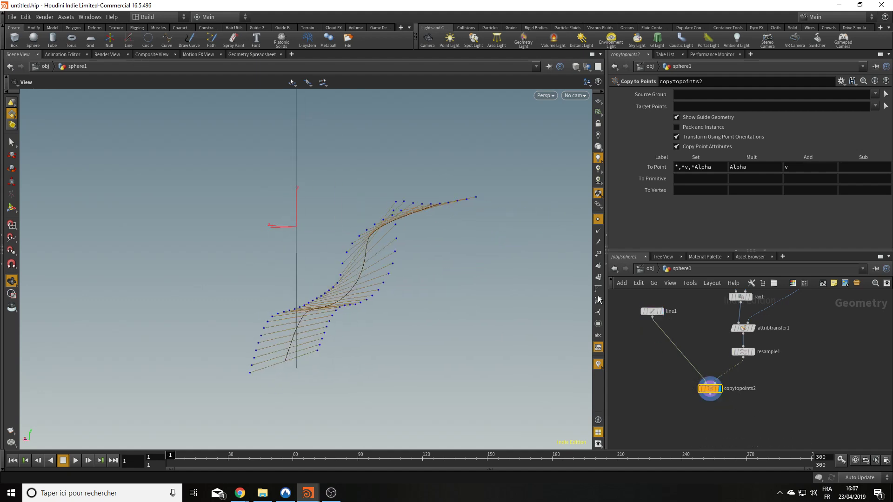
Step: Show OUT_patate as a template to compare the potato with the copied lines
middle_drag(694, 297, 632, 414)
click(712, 300)
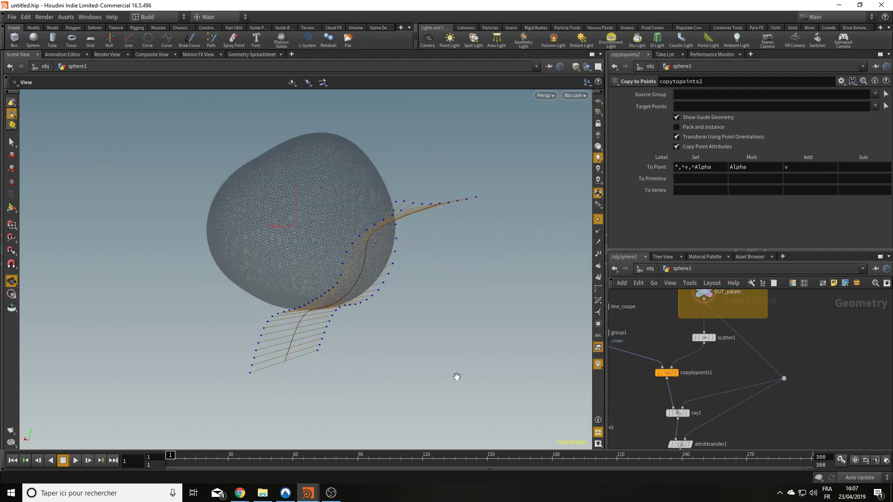
drag(457, 377, 259, 403)
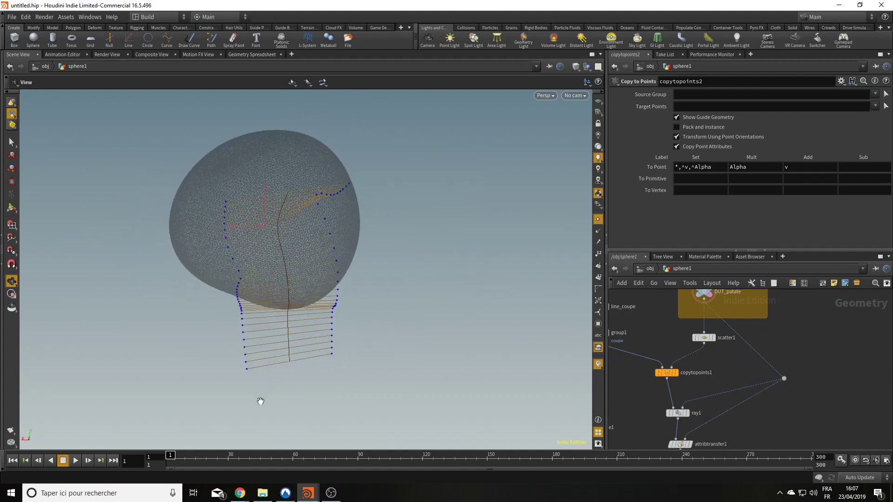
drag(216, 234, 321, 333)
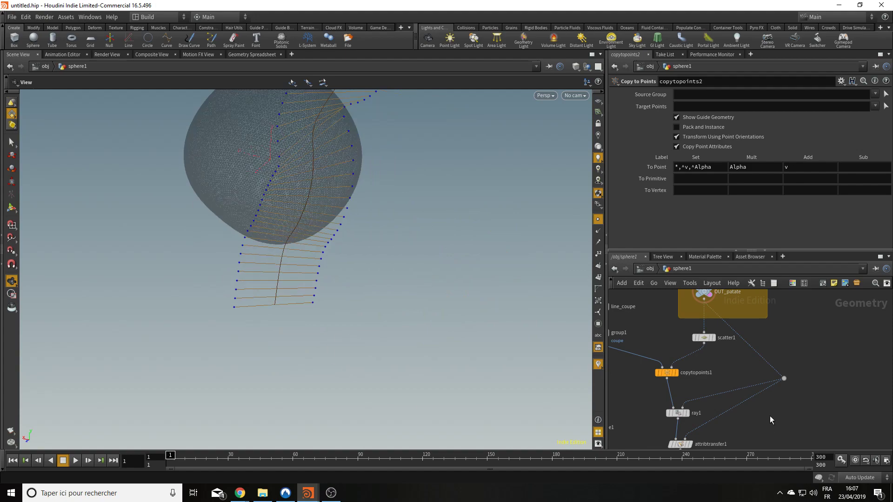
middle_drag(770, 416, 766, 330)
middle_drag(728, 418, 756, 386)
drag(329, 283, 230, 316)
drag(204, 237, 402, 290)
drag(449, 269, 488, 298)
Step: Add a Skin node fed by copytopoints2 and display it to turn the copied lines into a surface strip
key(Tab)
text(ski)
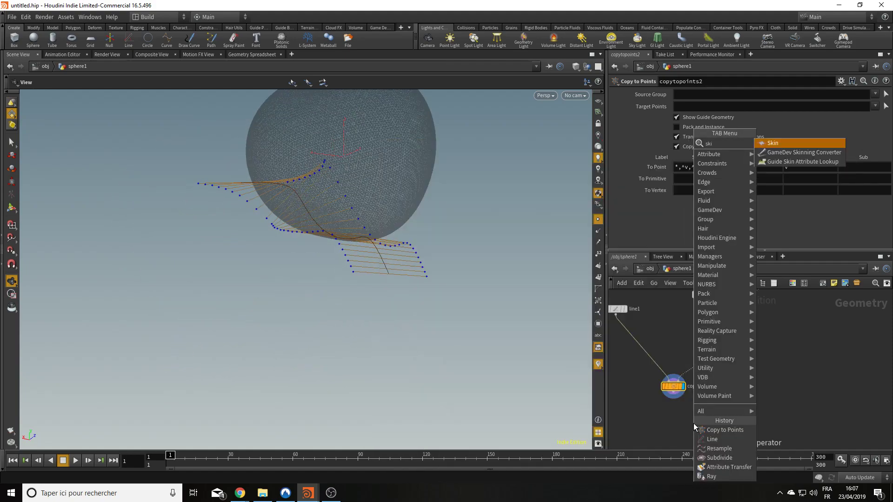
text(n)
key(Return)
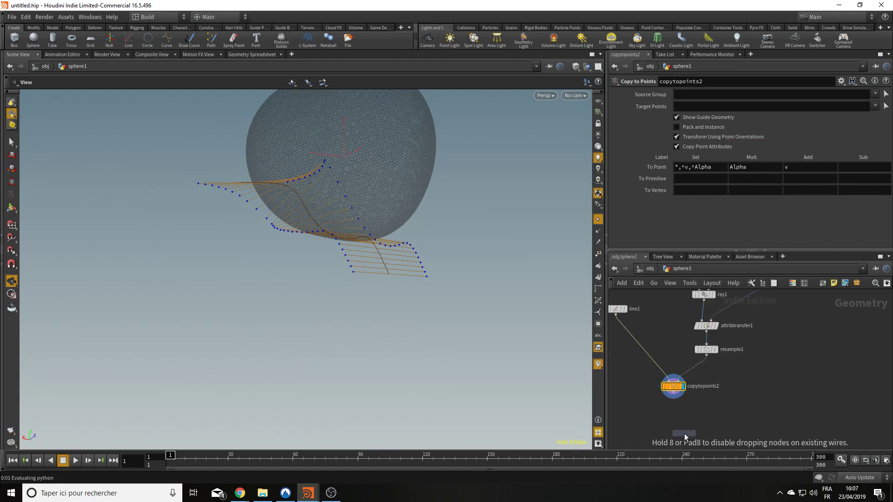
click(681, 419)
drag(674, 392, 676, 415)
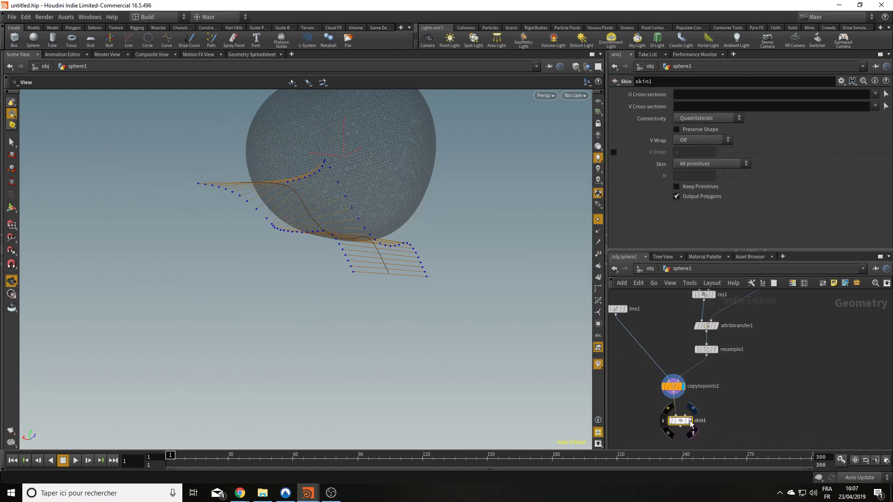
click(693, 409)
drag(319, 289, 362, 206)
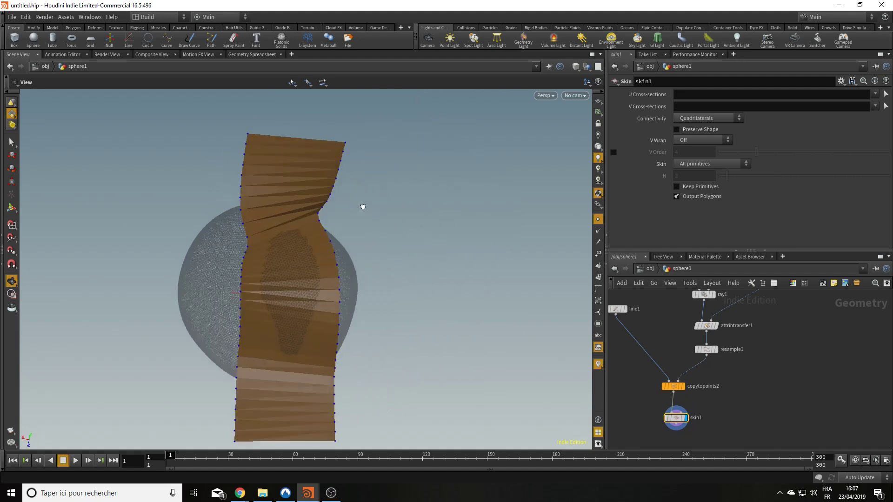
drag(213, 231, 504, 388)
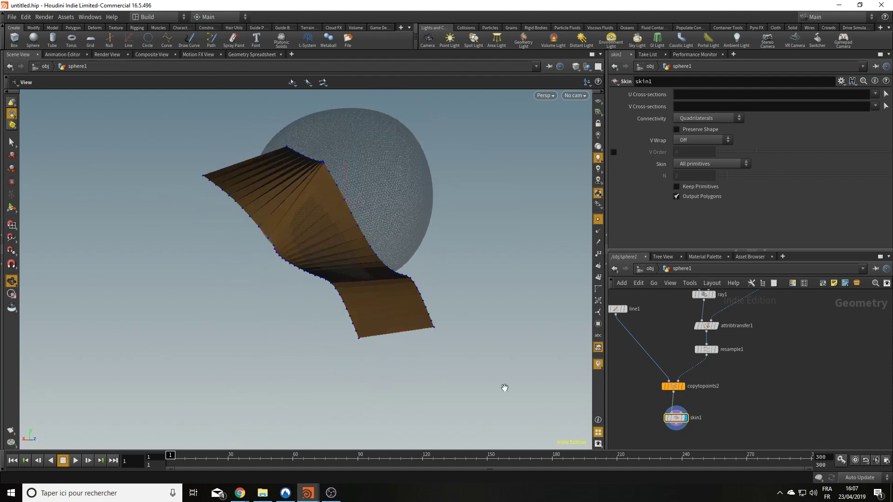
Step: Check the skinned strip in wireframe and return the viewport to shaded display
middle_drag(716, 387, 721, 363)
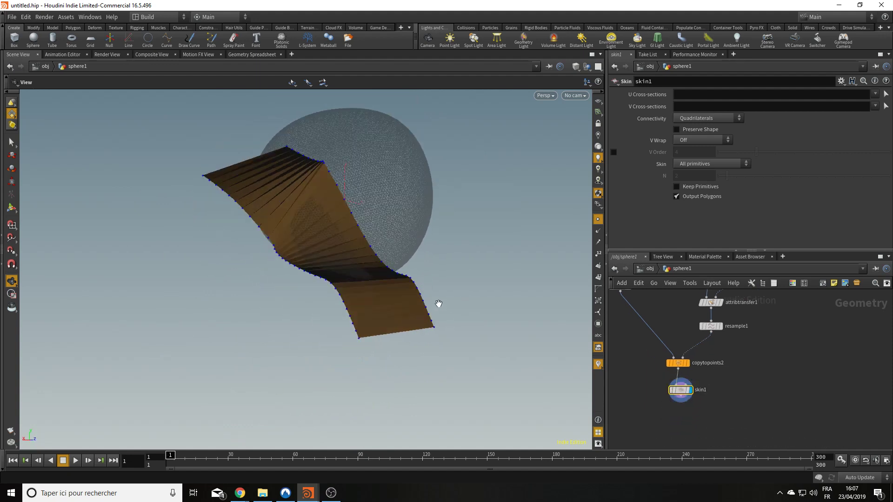
key(w)
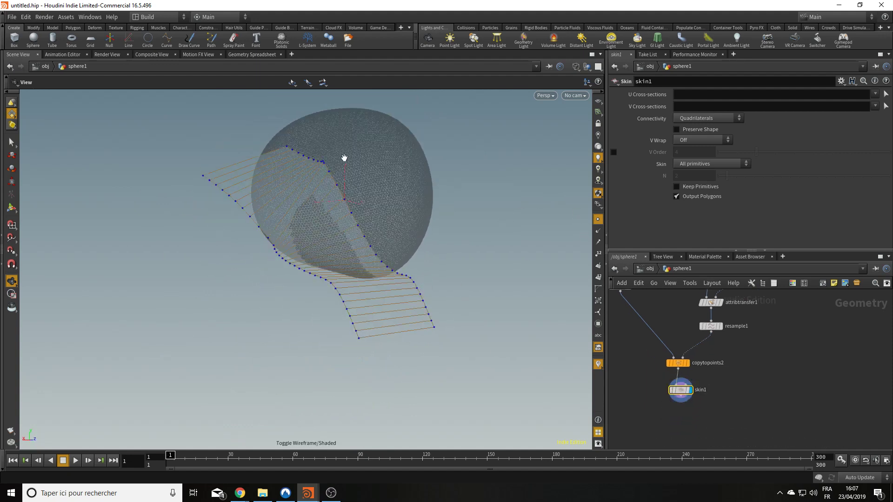
key(w)
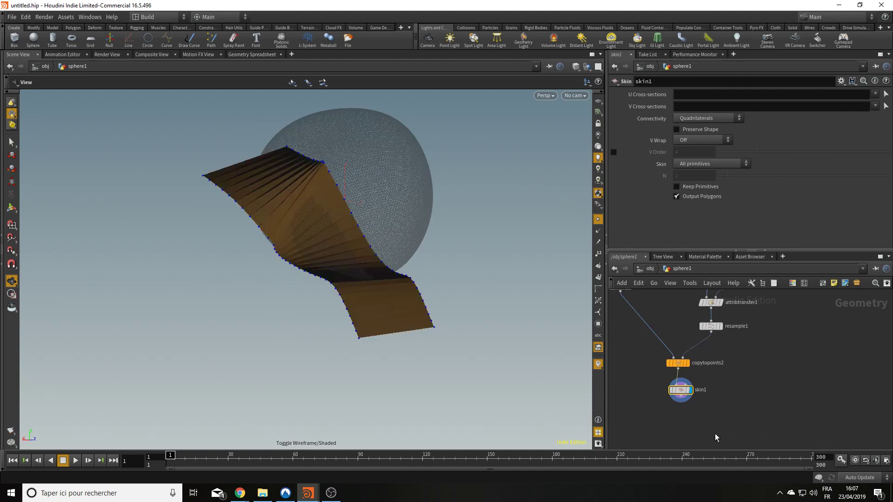
Step: Try subdividing the skinned strip with a displayed Resample node after skin1, and delete that node
key(Tab)
text(res)
key(Return)
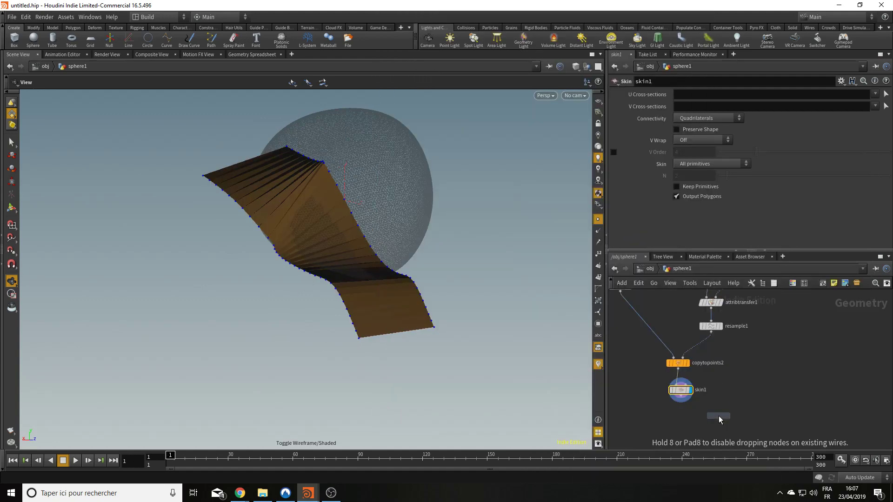
click(686, 416)
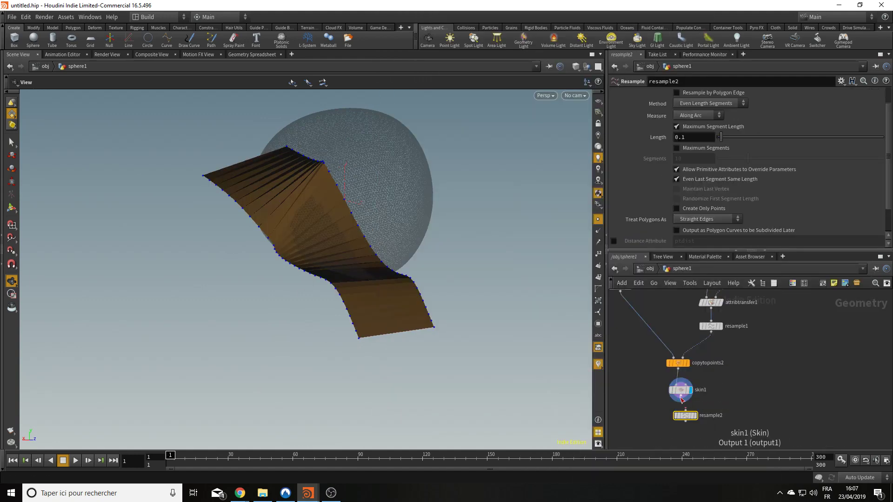
click(697, 418)
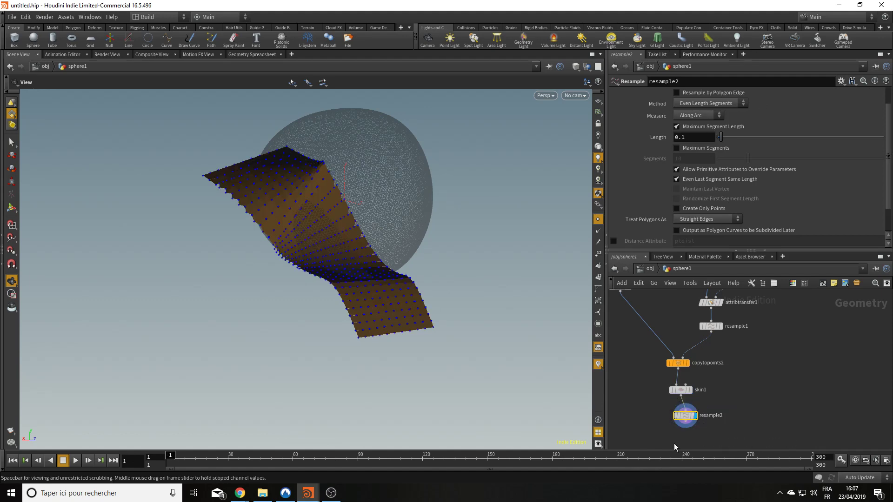
key(Delete)
Step: Add a Remesh node fed by skin1 and display it
key(Tab)
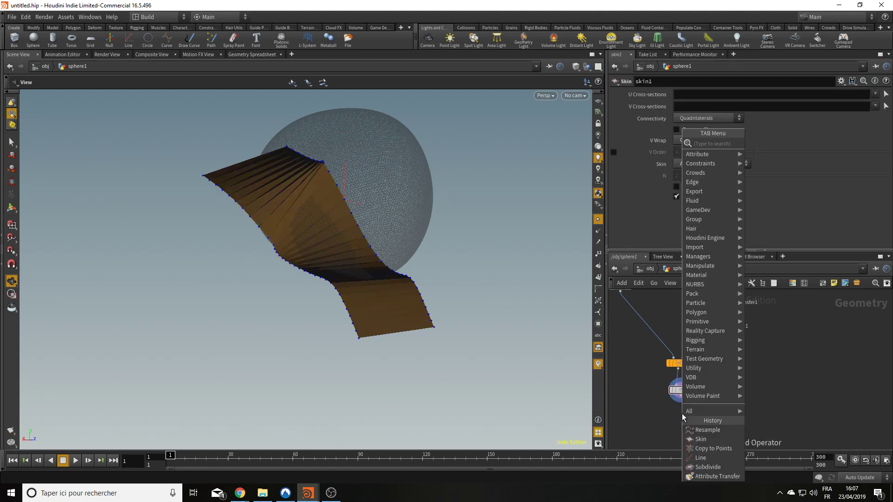
text(reme)
key(Return)
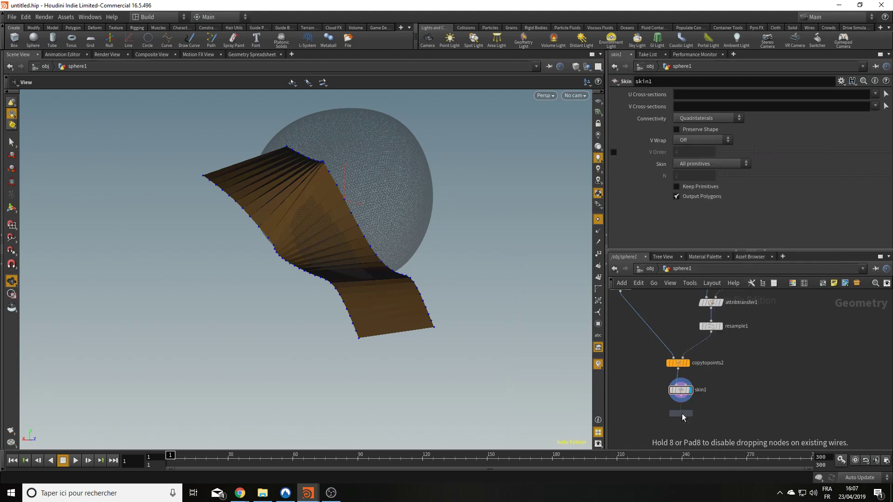
click(682, 414)
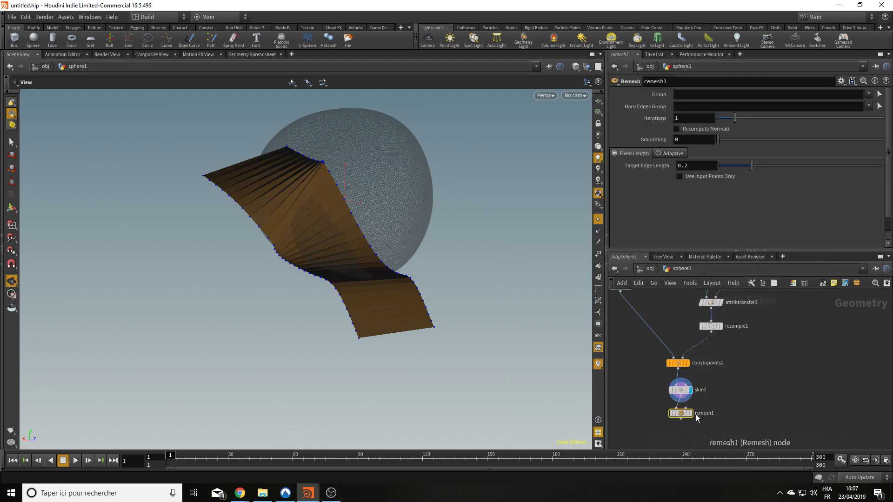
click(690, 414)
Step: Set the viewport shading to Flat Wire Shaded to inspect the remeshed strip's polygons
drag(371, 284, 395, 248)
key(w)
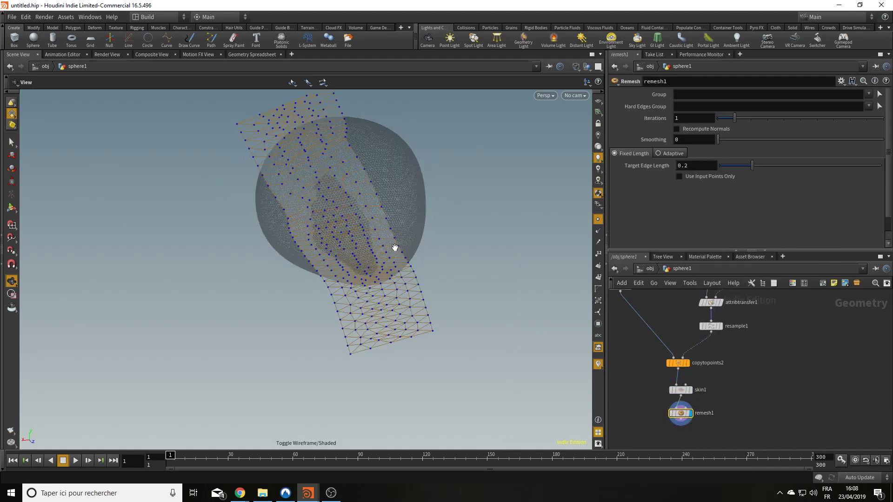
click(576, 68)
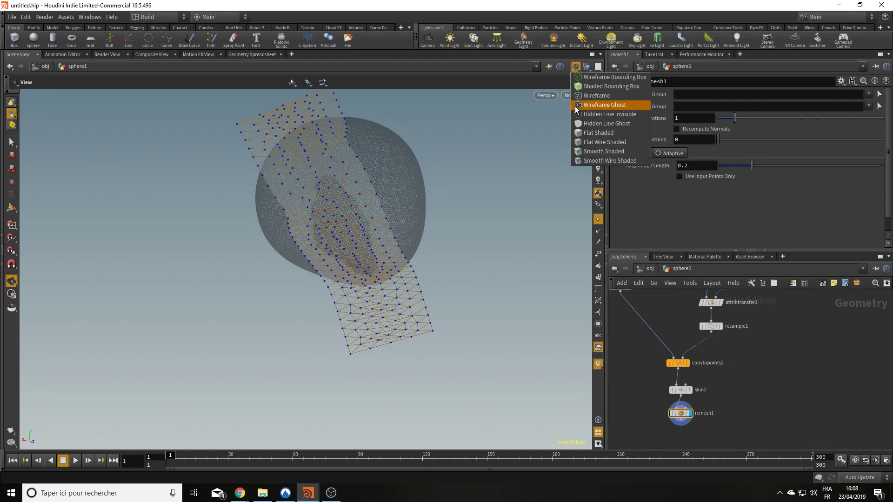
click(586, 141)
drag(472, 233, 294, 201)
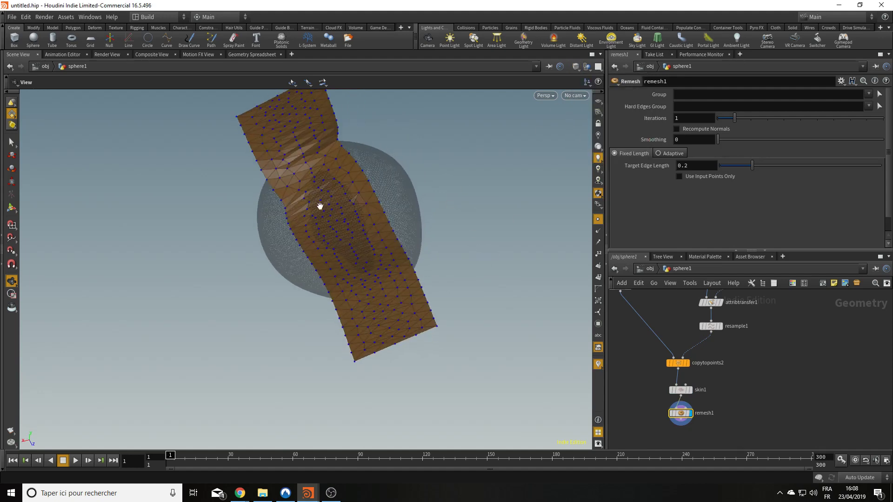
Step: Set remesh1's Target Edge Length to 0.18 and inspect the strip against the potato
drag(751, 165, 749, 165)
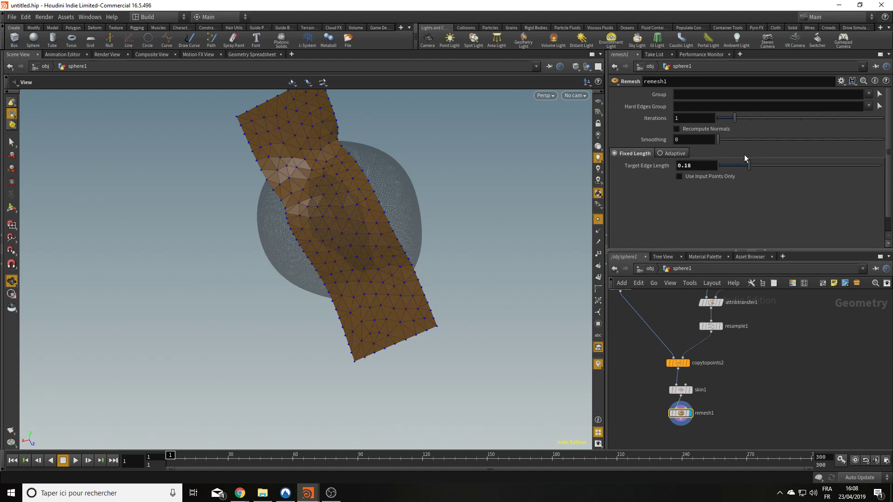
drag(530, 149, 375, 239)
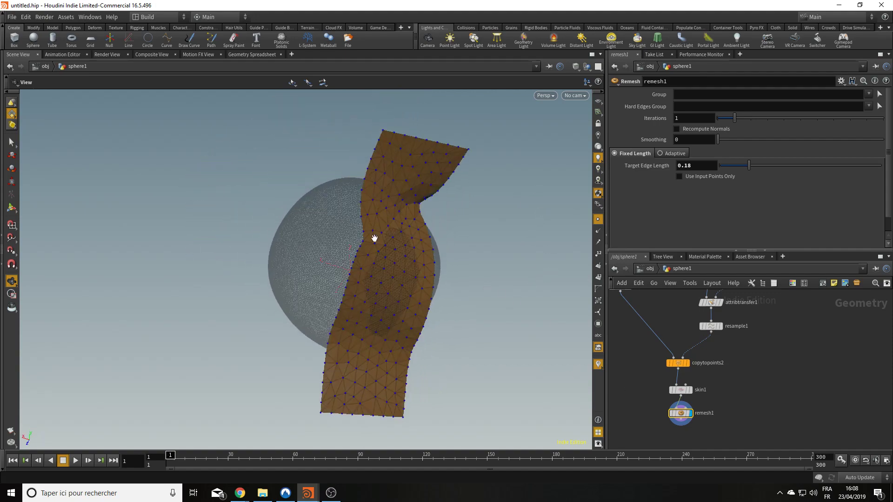
drag(390, 273, 311, 332)
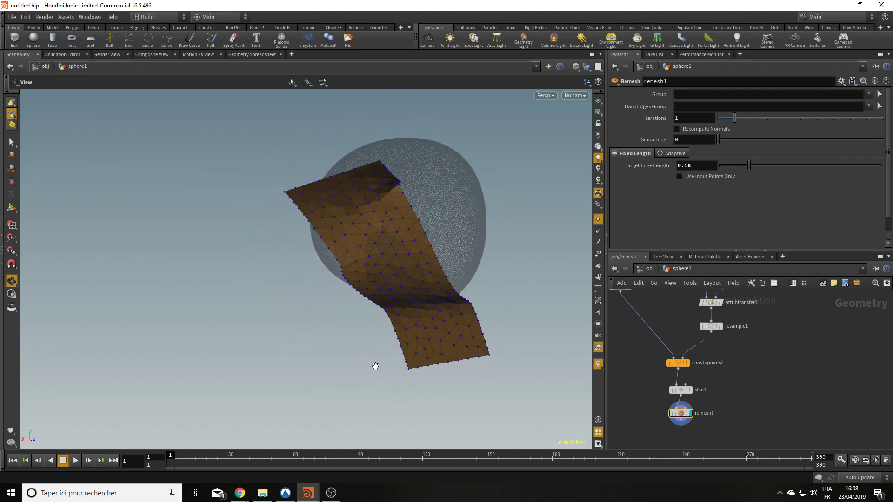
drag(373, 365, 405, 388)
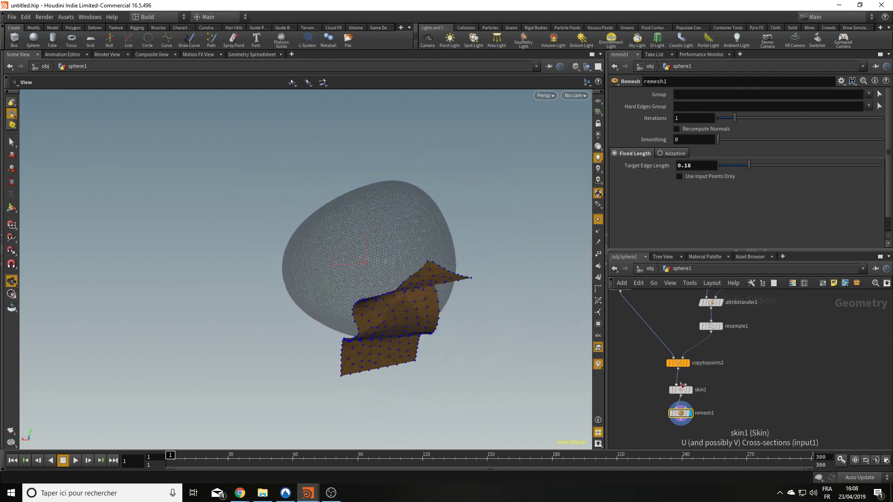
Step: Display the resample1 node's curve in the viewport
middle_drag(816, 383, 809, 398)
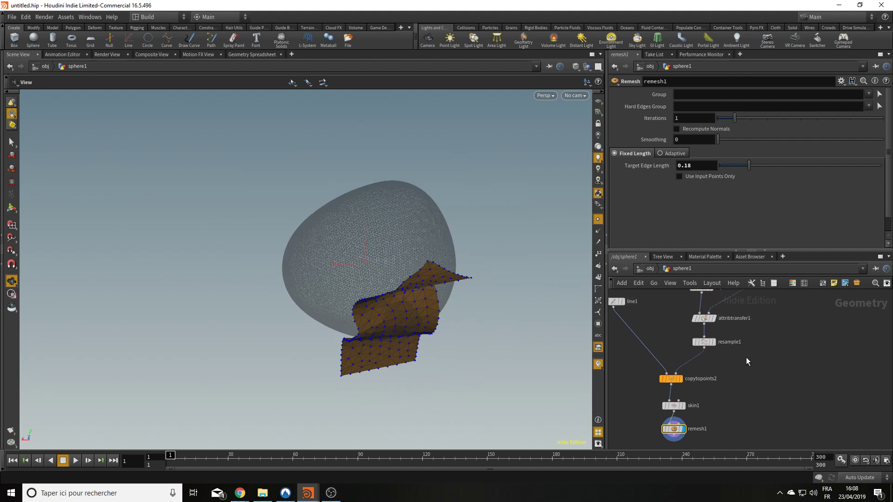
middle_drag(765, 367, 735, 367)
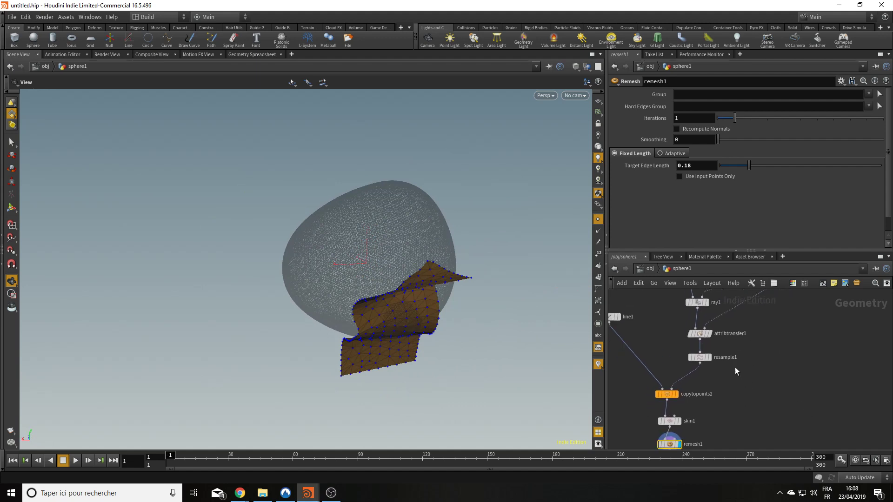
click(710, 357)
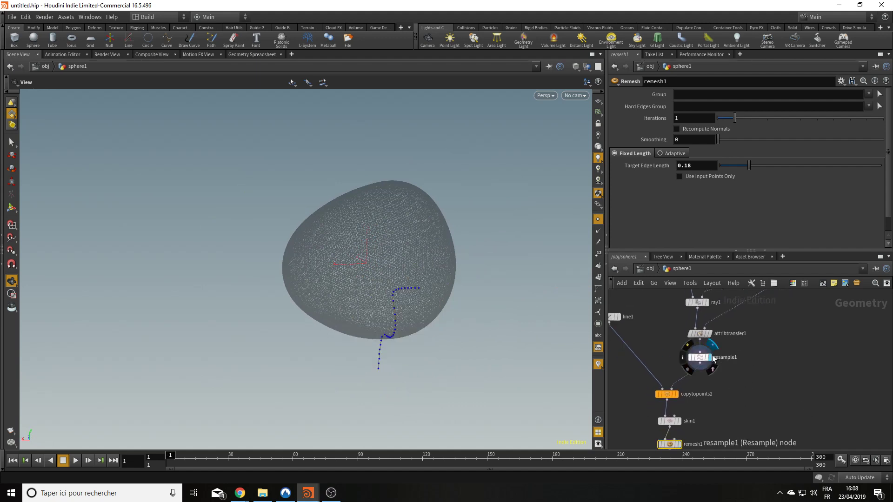
Step: Display the attribtransfer1 curve with its point normals shown to check their direction around the potato
click(709, 334)
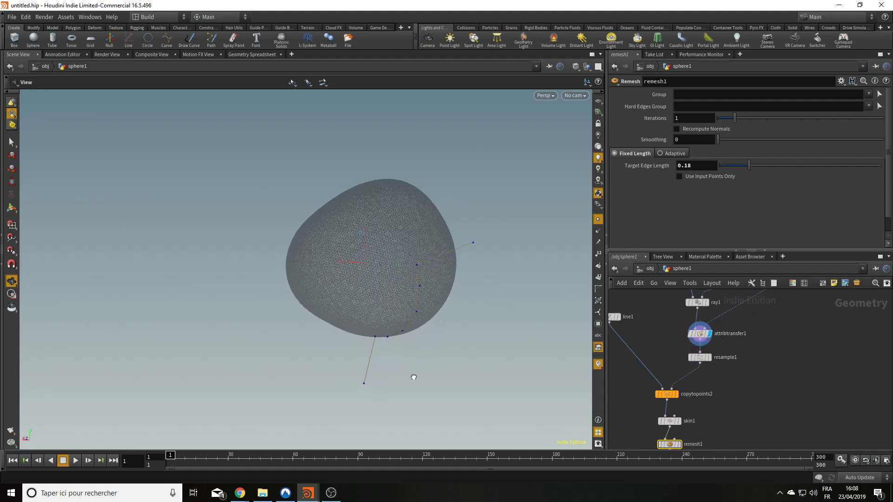
click(598, 232)
drag(439, 350, 476, 311)
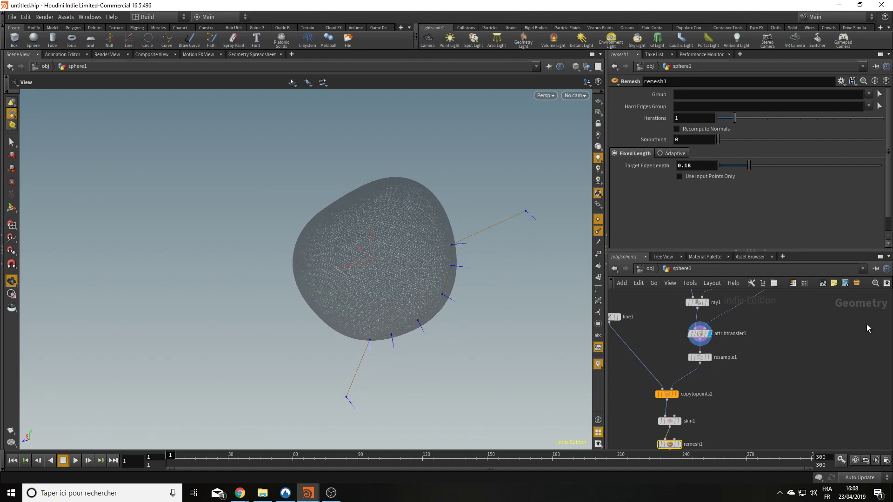
Step: Insert a Peak node between attribtransfer1 and resample1
key(Tab)
text(pea)
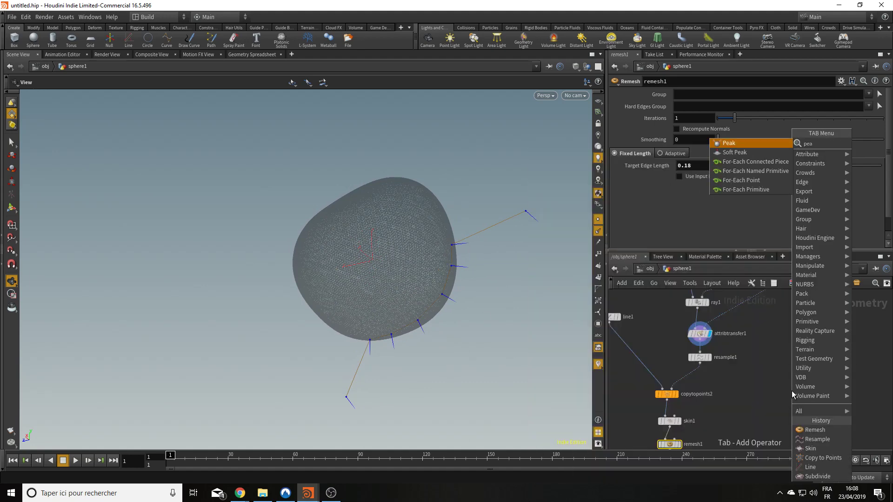
key(Return)
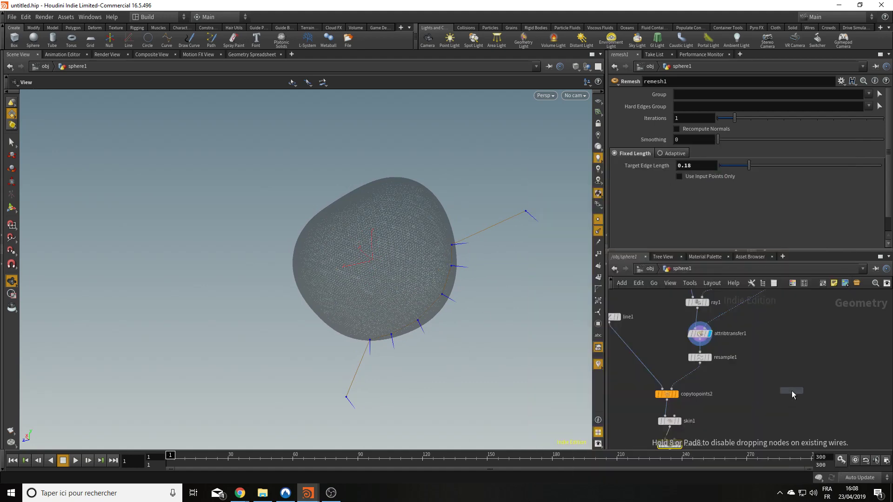
click(700, 350)
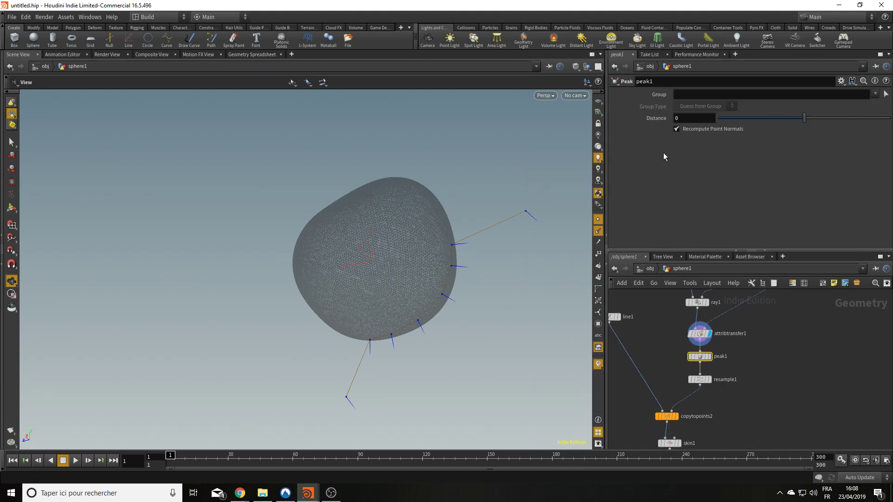
Step: Turn off Recompute Point Normals on peak1, display the node and set its Distance to -0.24
click(677, 130)
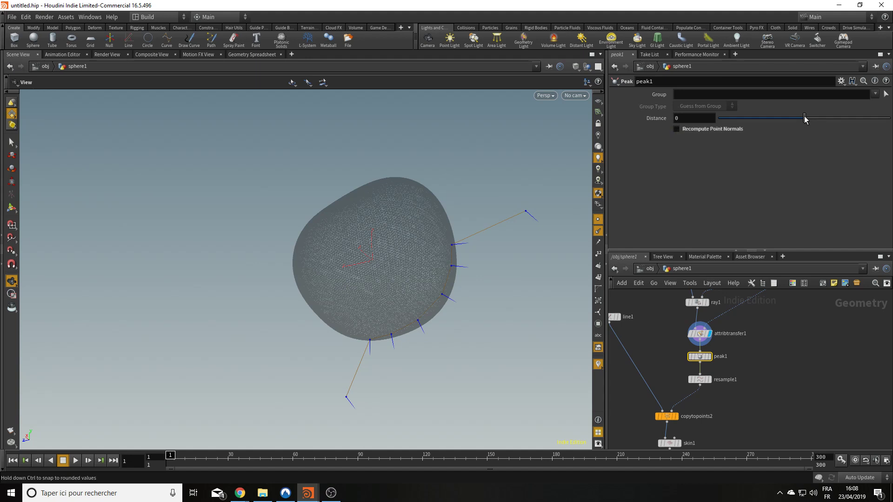
drag(806, 119, 799, 116)
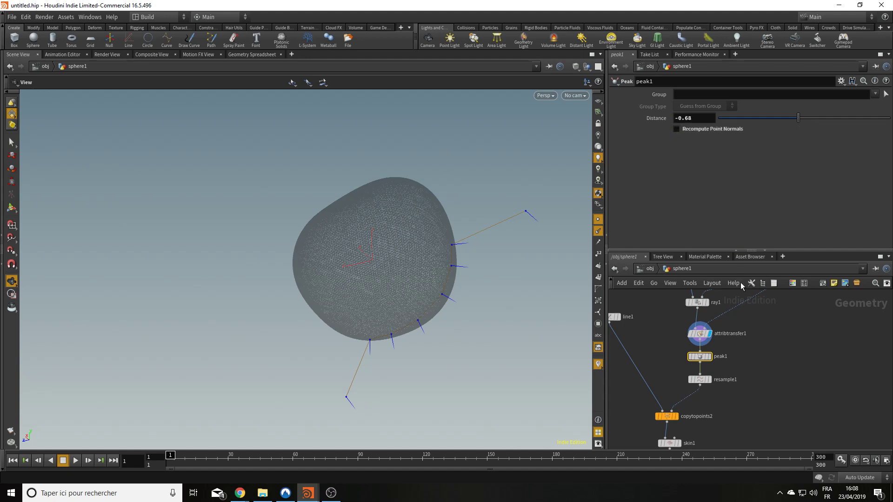
click(709, 357)
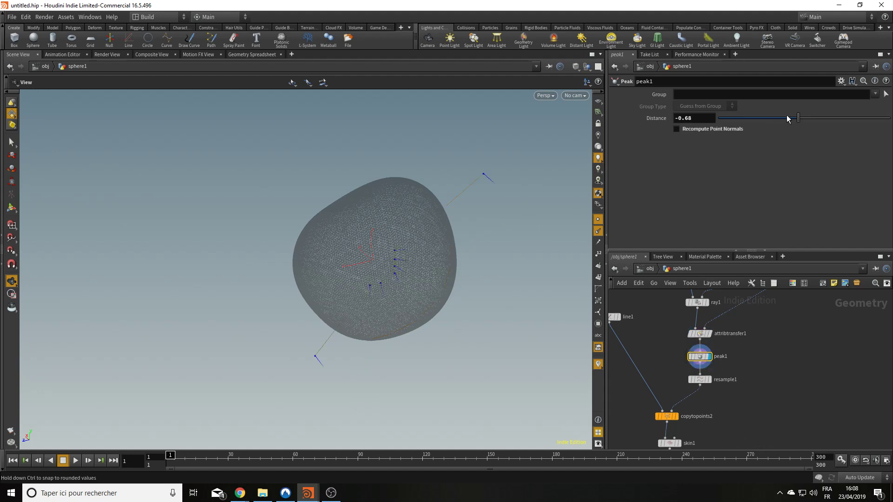
mouse_move(798, 119)
mouse_down()
mouse_move(806, 127)
mouse_move(800, 122)
mouse_up()
middle_drag(772, 390, 770, 352)
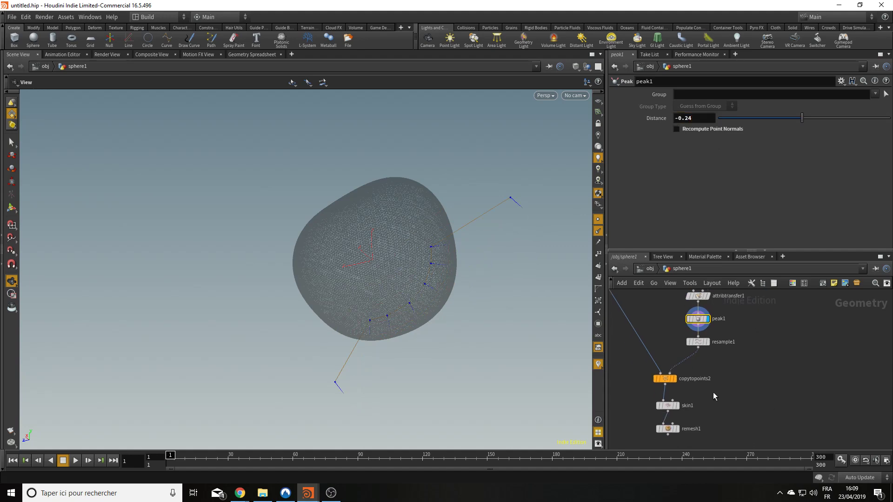
Step: Display the remesh1 strip and hide its point normals and point markers
click(677, 428)
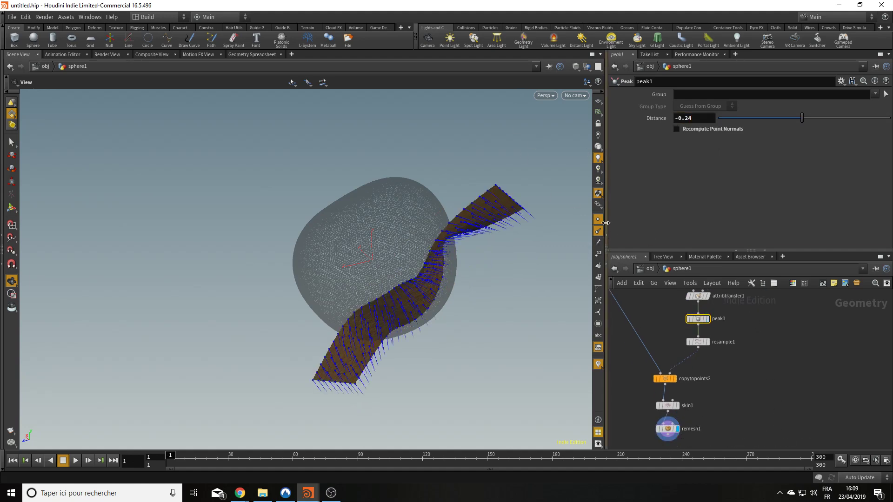
drag(524, 323, 472, 310)
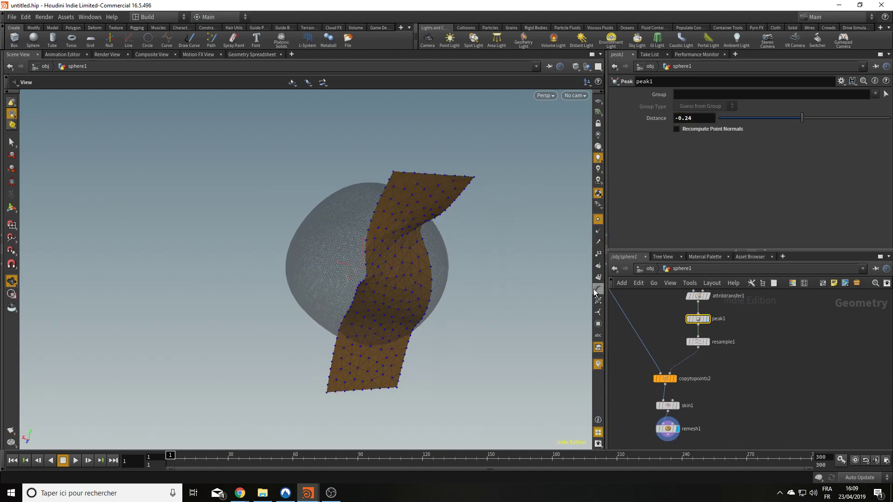
click(599, 220)
Step: Set peak1's Distance to -0.02 and inspect how the strip cuts through the potato
drag(542, 275, 563, 204)
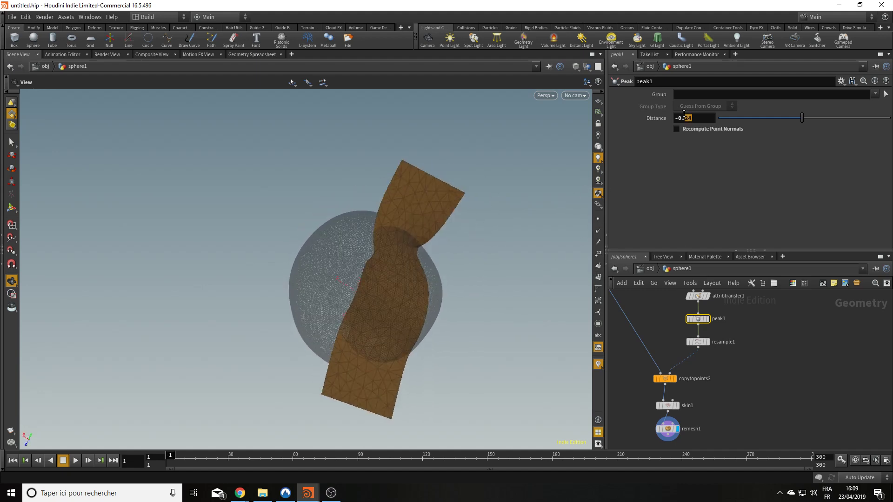
key(Return)
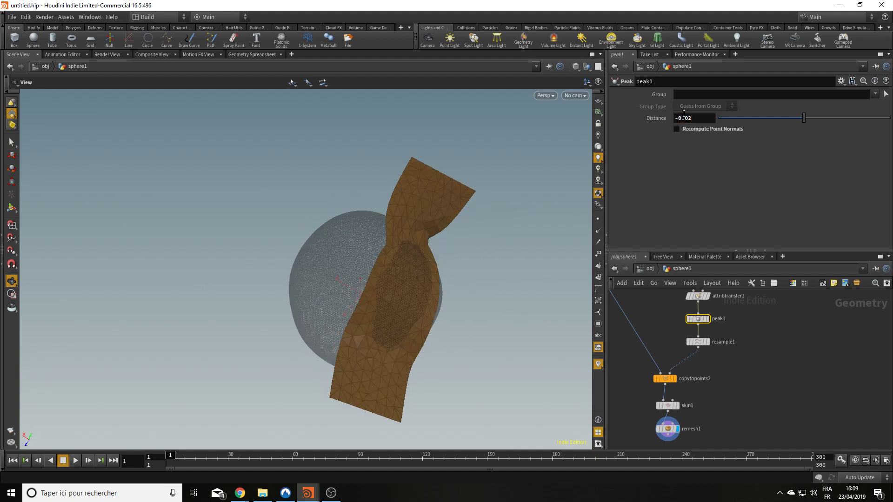
drag(443, 255, 479, 321)
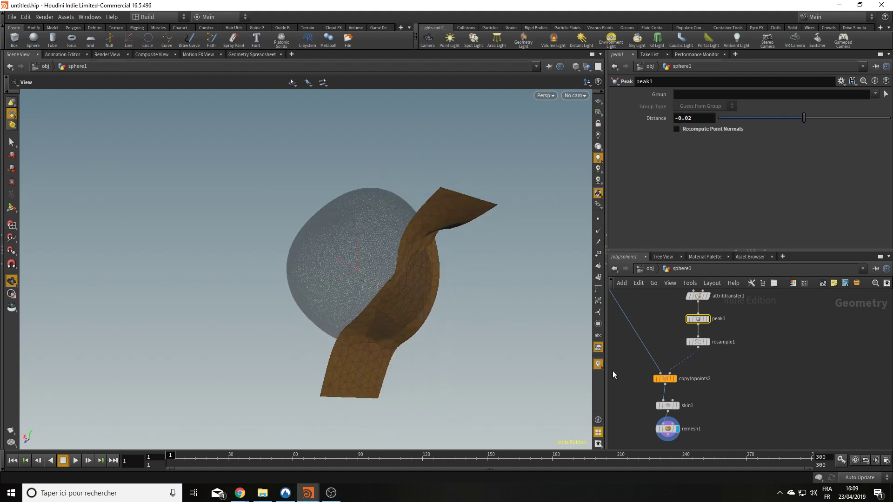
drag(378, 257, 414, 219)
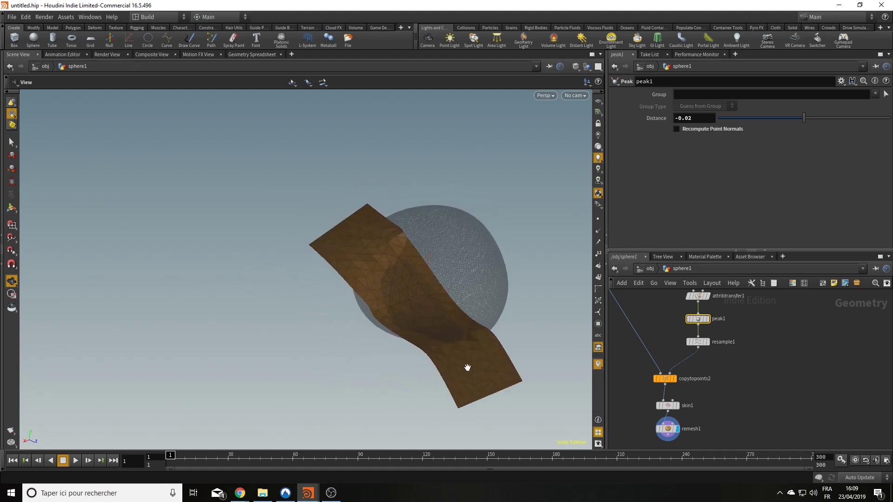
drag(468, 367, 416, 279)
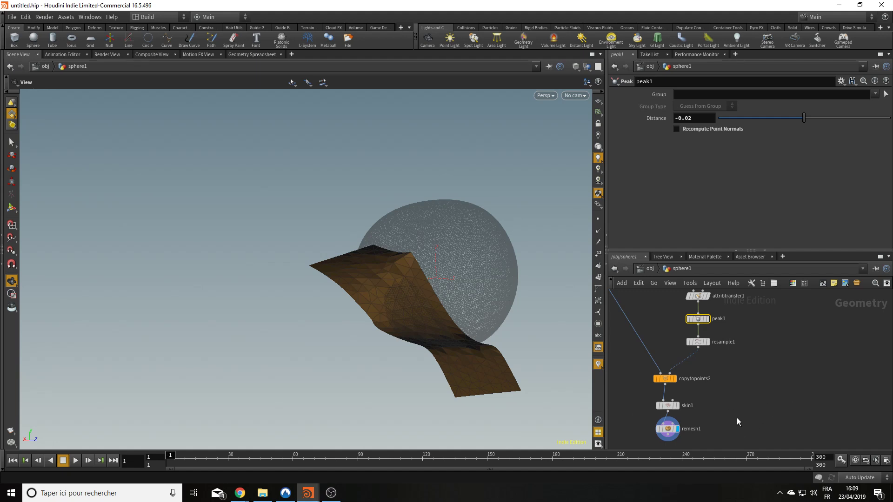
Step: Add a Boolean Shatter node below remesh1
middle_drag(744, 415, 721, 333)
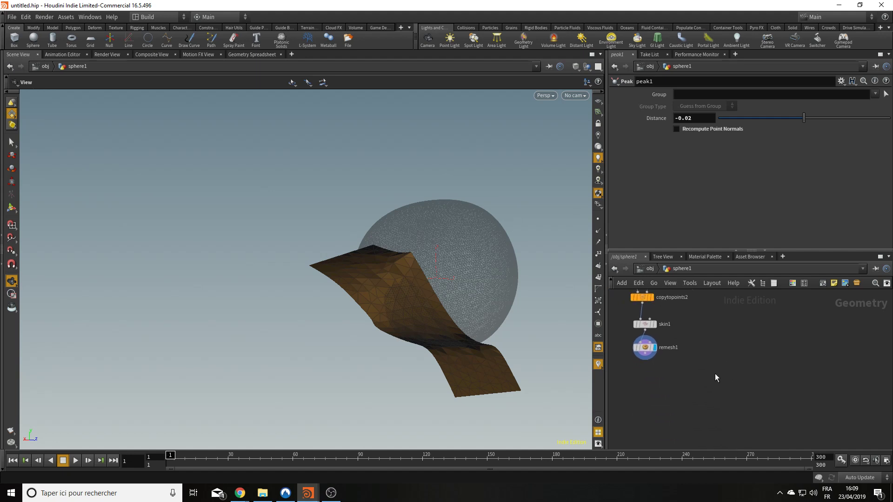
key(Tab)
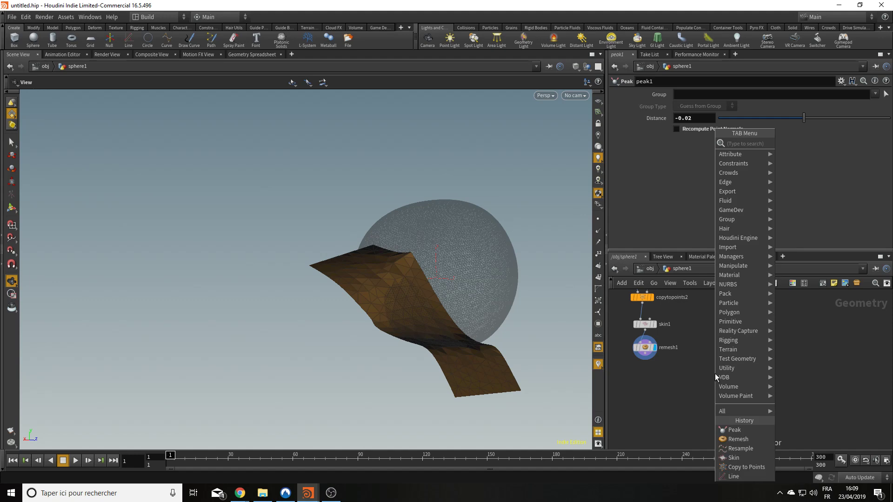
text(boo)
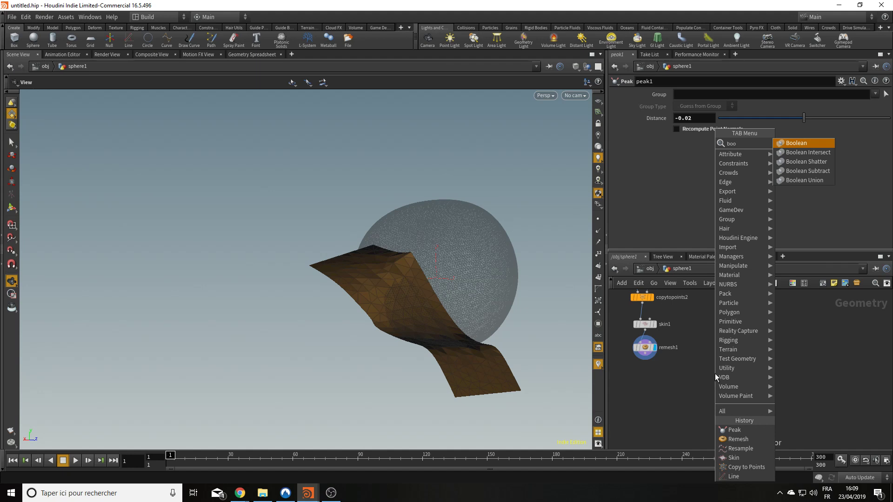
key(Down)
key(Down)
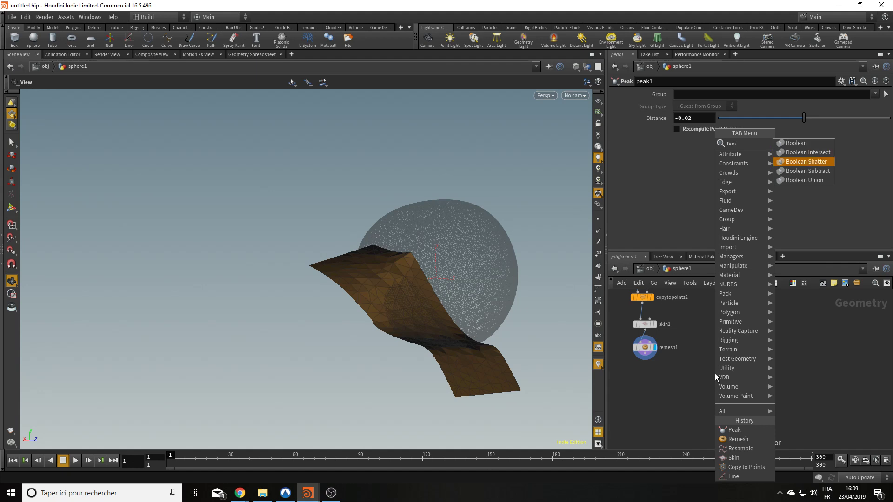
key(Down)
key(Down)
key(Up)
key(Up)
key(Up)
key(Up)
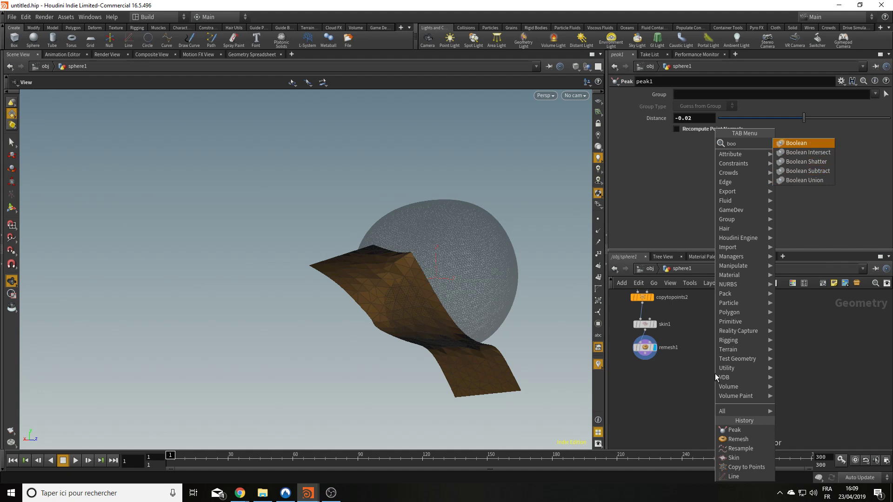
key(Down)
key(Down)
key(Return)
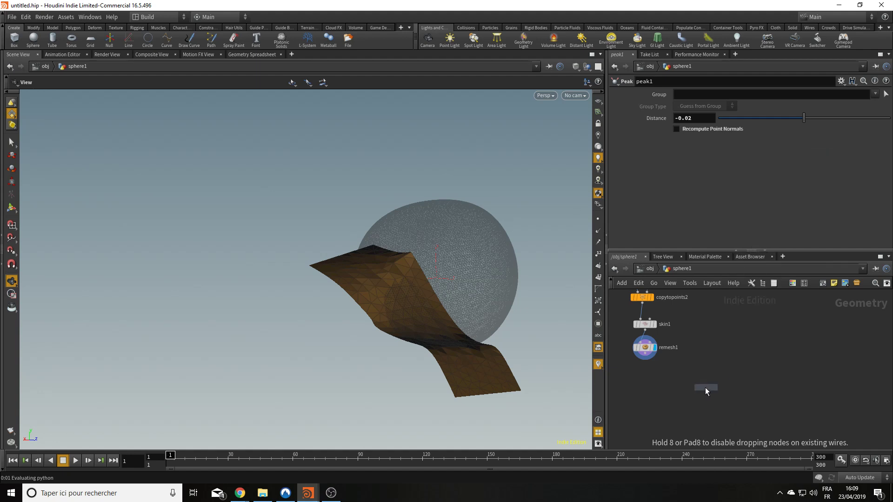
click(701, 378)
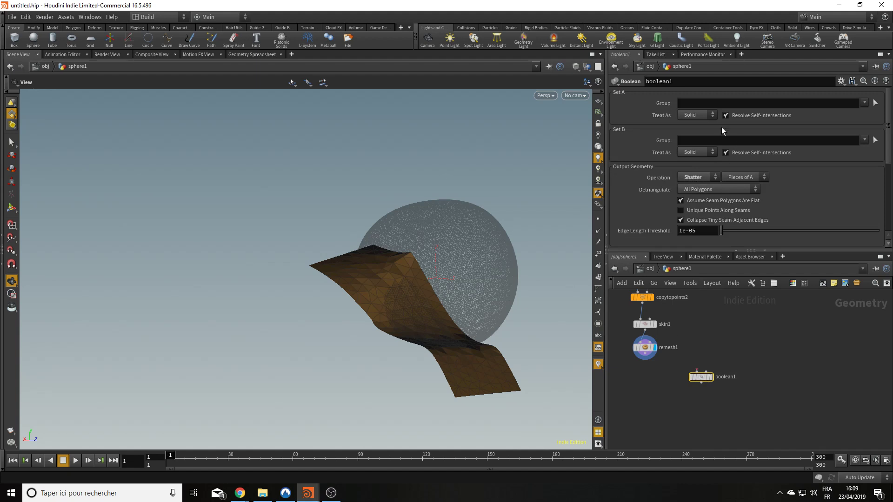
Step: Wire remesh1 into boolean1's first input and the potato branch's dot into its second input
drag(645, 358, 697, 370)
middle_drag(749, 326, 733, 362)
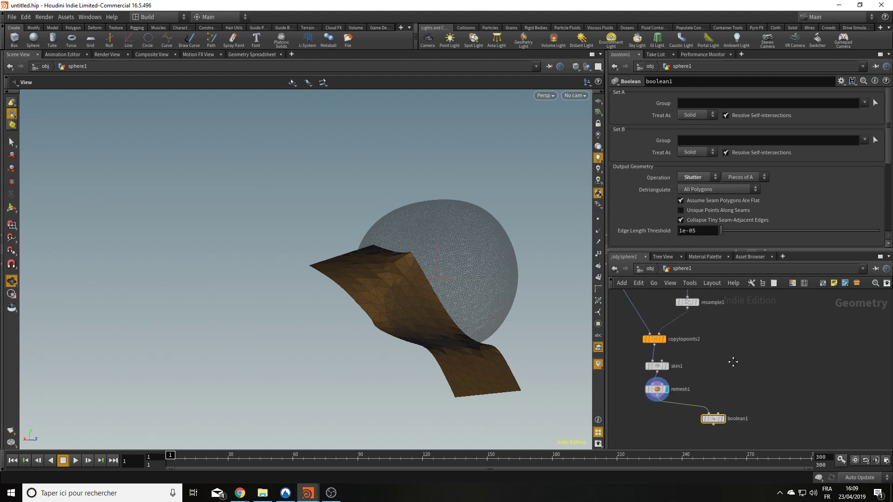
middle_drag(800, 347, 725, 329)
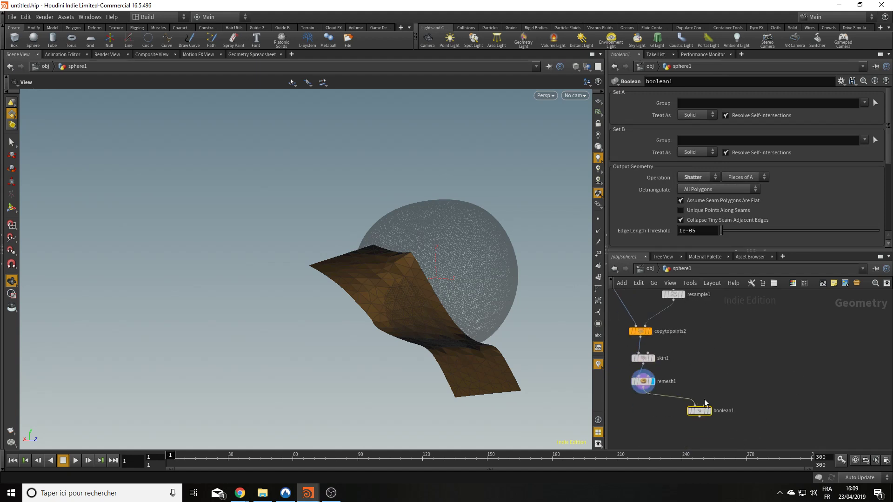
drag(705, 406, 738, 347)
middle_drag(741, 346, 691, 480)
drag(731, 350, 728, 335)
click(725, 342)
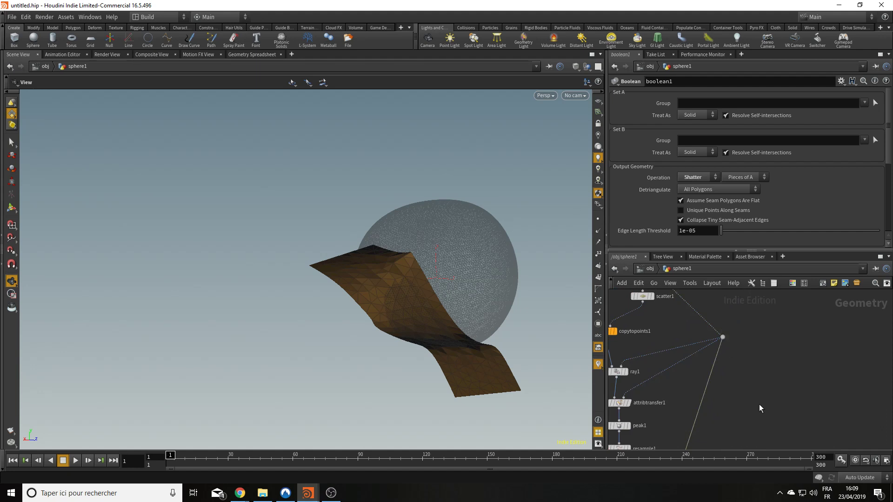
scroll(759, 403, down, 3)
middle_drag(759, 402, 768, 325)
scroll(730, 399, up, 3)
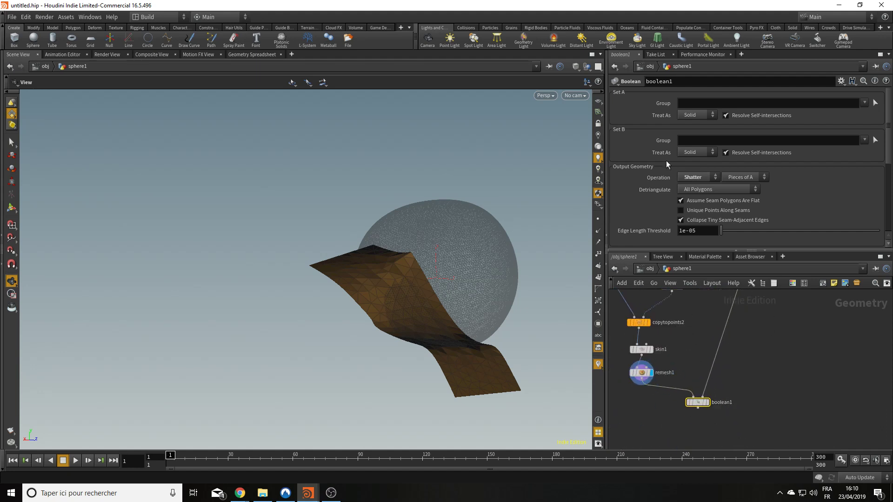
Step: Set boolean1 to output Pieces of B, treat Set A as Surface, and display the node
click(741, 196)
click(690, 133)
middle_drag(723, 410, 719, 397)
click(705, 378)
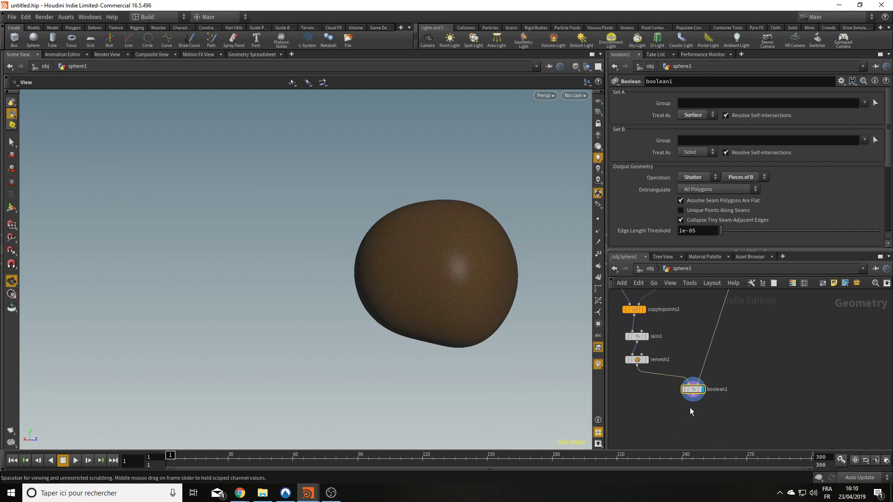
Step: Add an Exploded View node fed by boolean1, display it and inspect the separated pieces
middle_drag(673, 399, 701, 354)
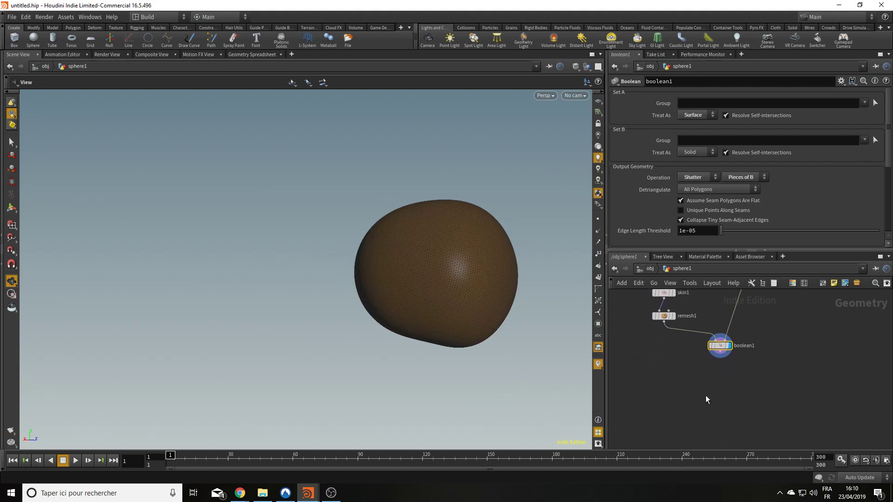
key(Tab)
text(exp)
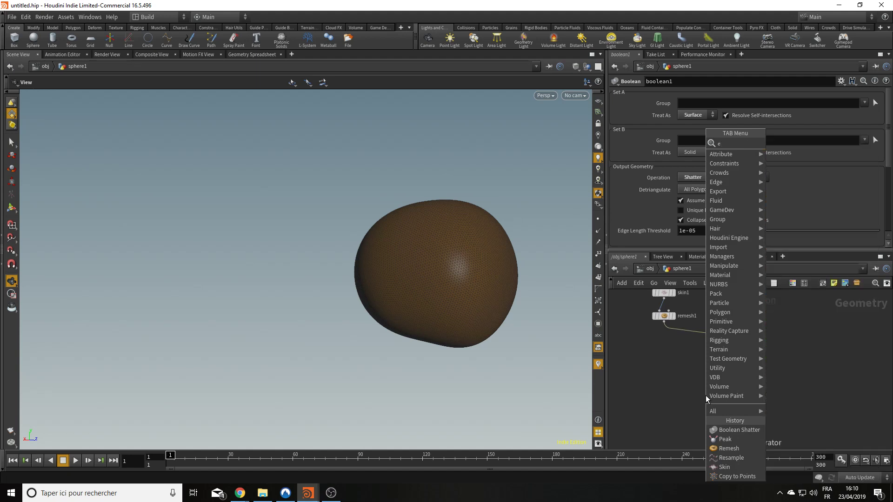
key(Return)
click(704, 387)
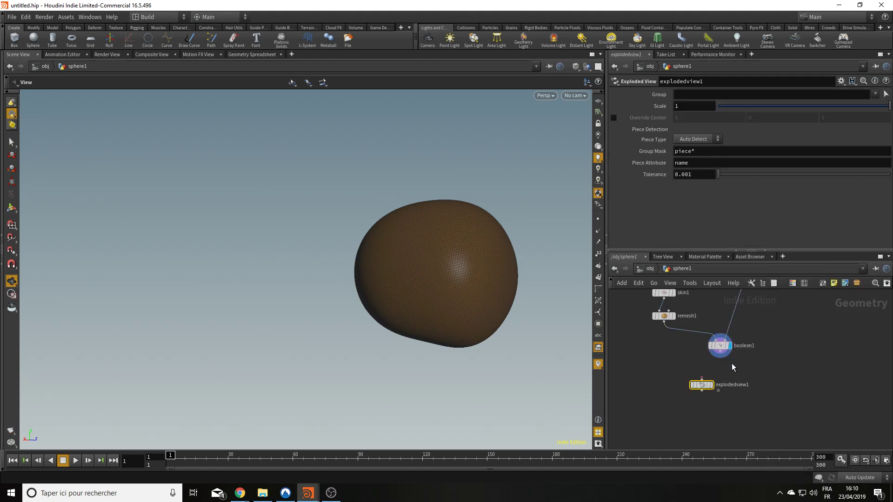
click(715, 374)
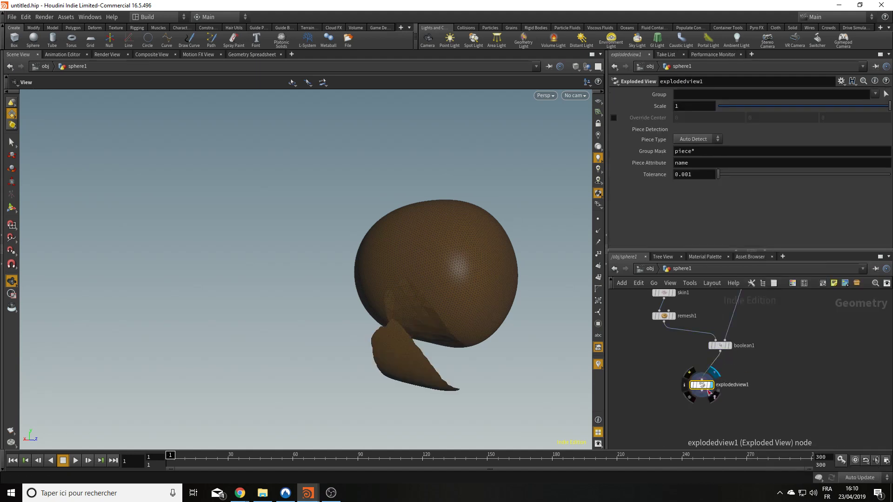
drag(392, 385, 496, 337)
Step: Insert a Color node between remesh1 and boolean1
middle_drag(702, 393, 670, 482)
middle_drag(809, 300, 750, 383)
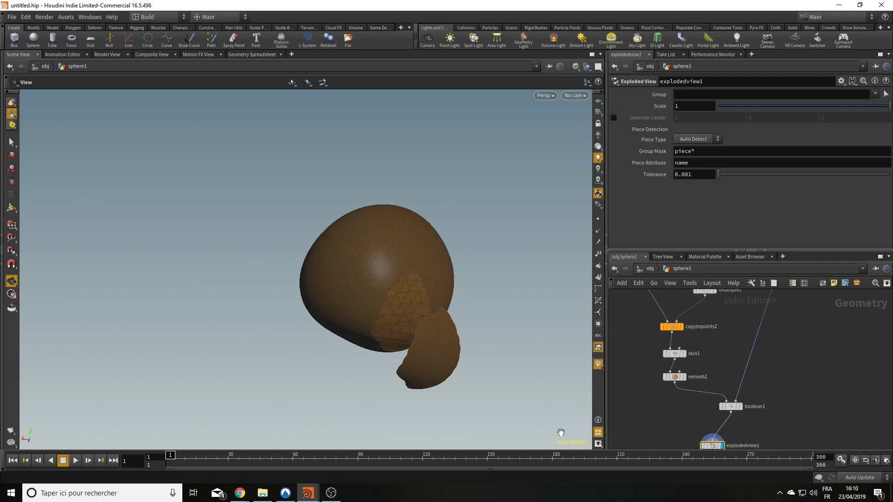
key(Tab)
text(col)
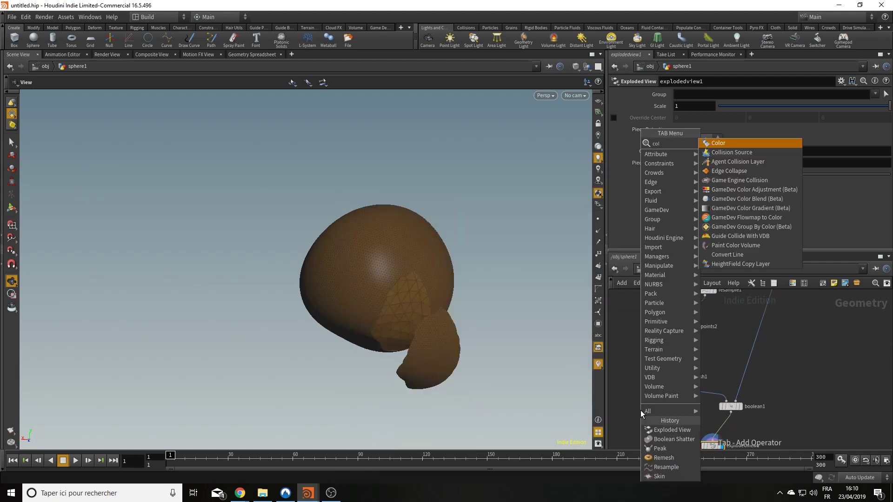
key(Return)
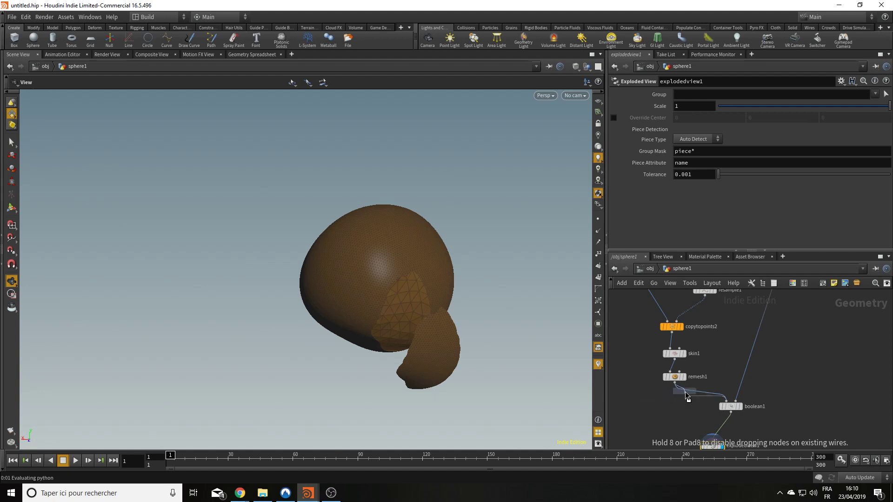
click(687, 396)
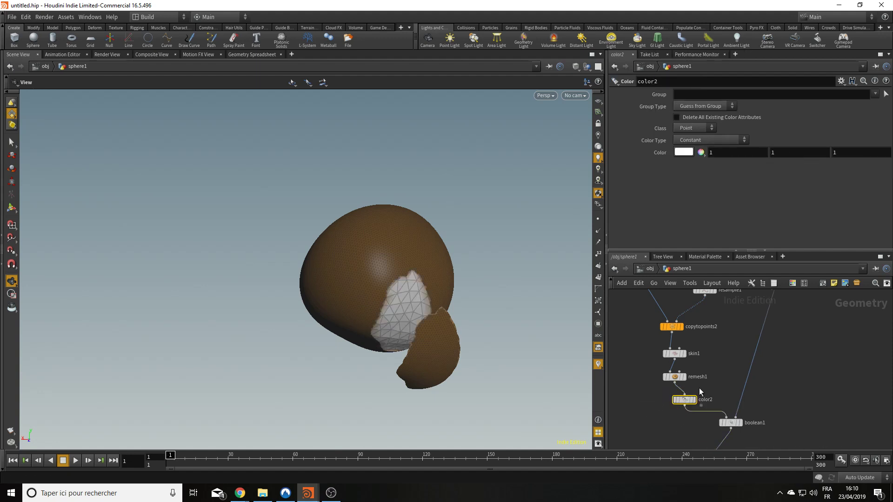
Step: Set the color2 node's color to yellow with RGB values 1, 0.884 and 0.075
click(684, 152)
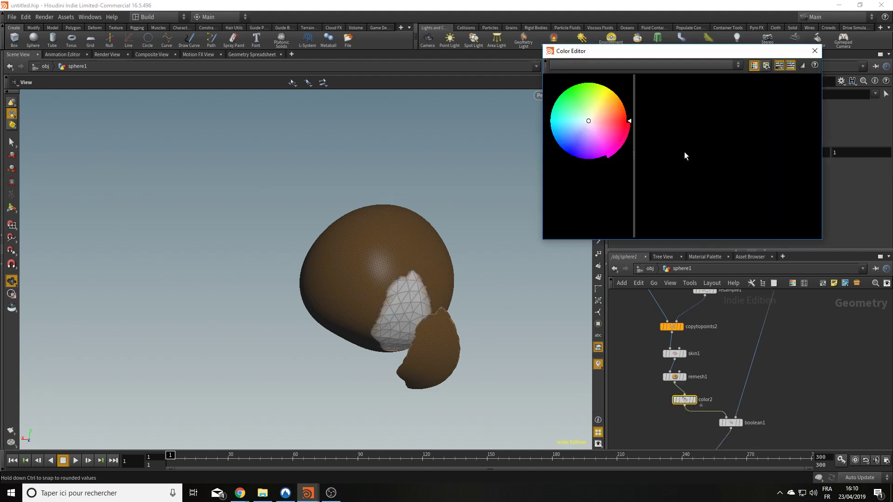
drag(689, 160, 690, 159)
drag(804, 148, 802, 147)
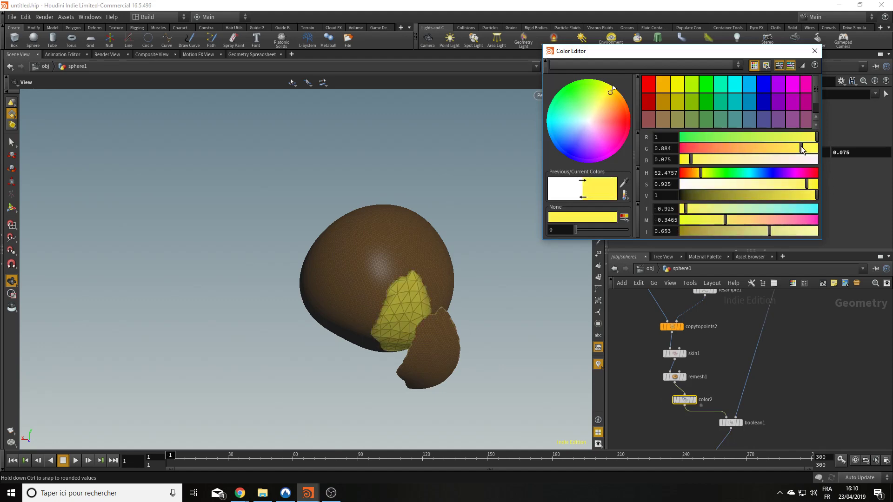
click(814, 51)
drag(442, 371, 589, 79)
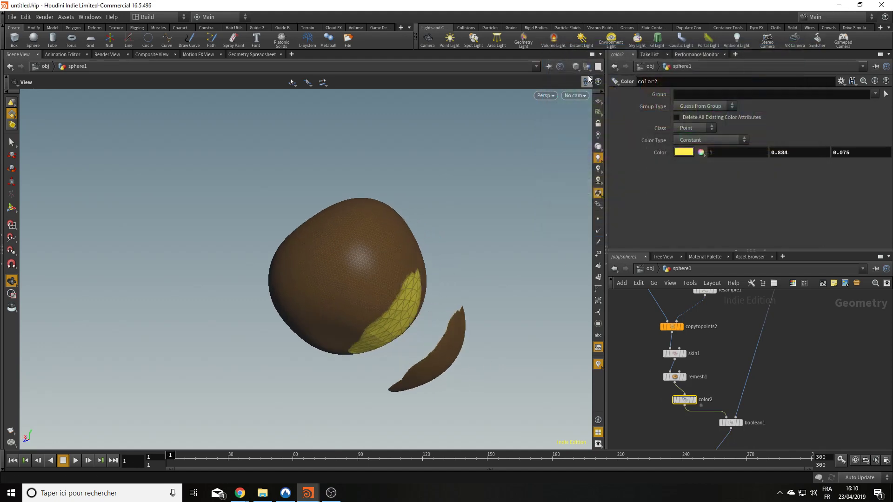
Step: Switch the viewport display to Flat Shaded and view the cut surface
click(576, 66)
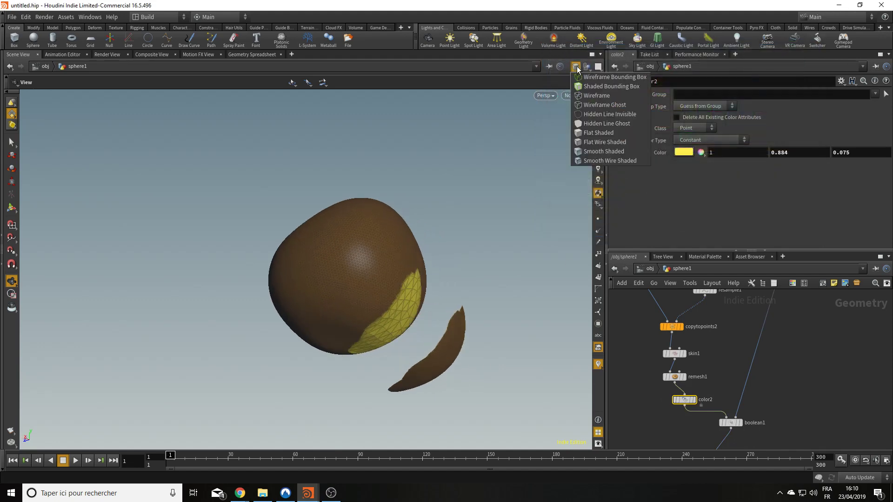
click(592, 134)
mouse_move(470, 375)
mouse_down()
mouse_move(425, 418)
mouse_move(291, 423)
mouse_move(586, 423)
mouse_up()
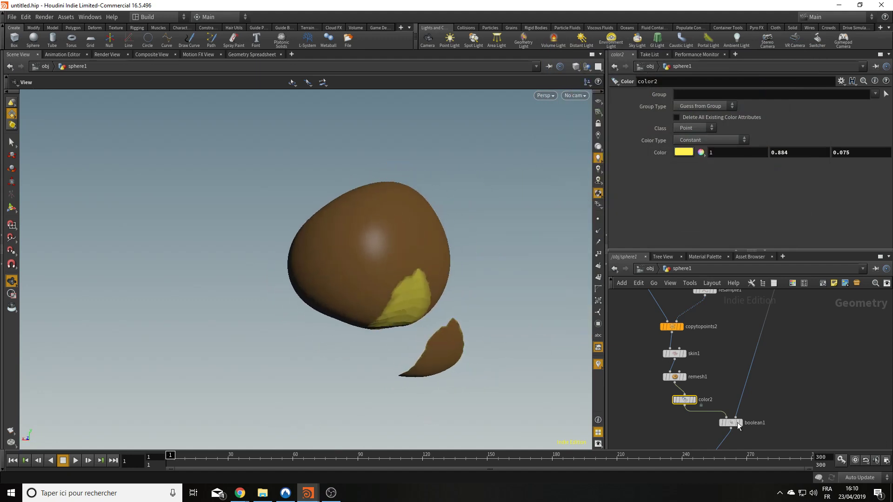
Step: Select explodedview1, keep its scale at 1 and examine the separated potato pieces from several angles
middle_drag(788, 440, 764, 344)
drag(690, 367, 709, 364)
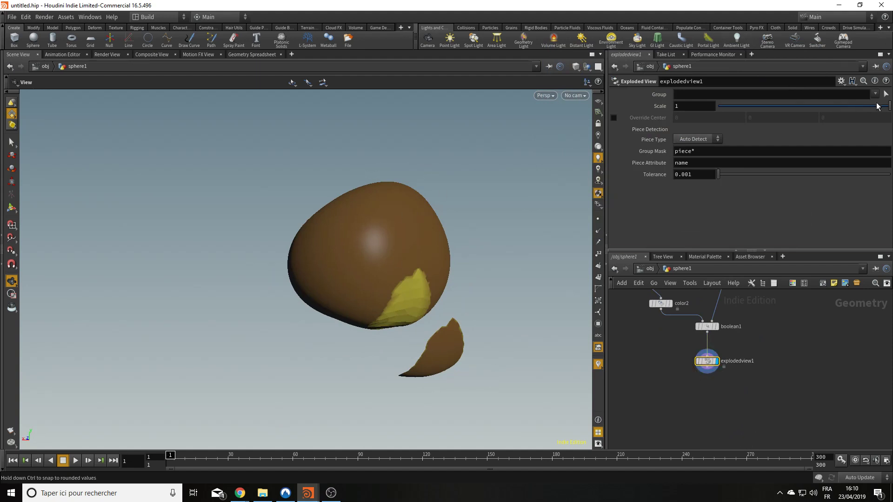
drag(885, 106, 892, 126)
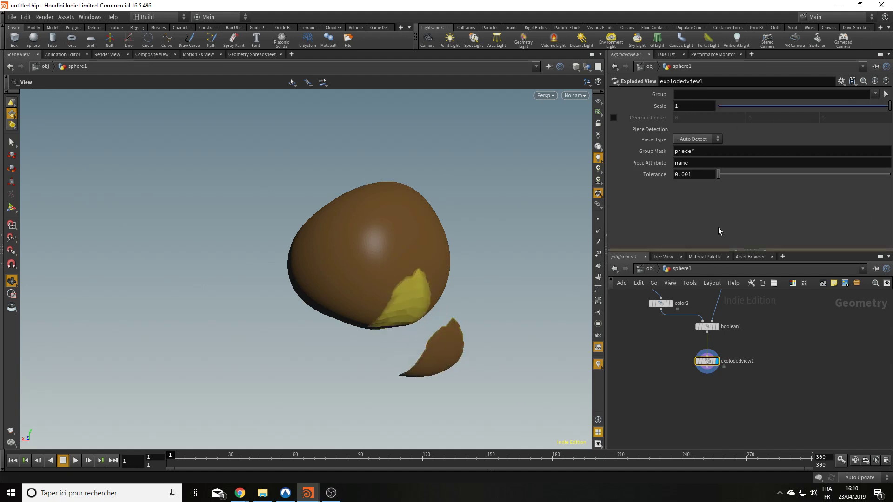
drag(434, 324, 514, 355)
middle_drag(760, 324, 731, 413)
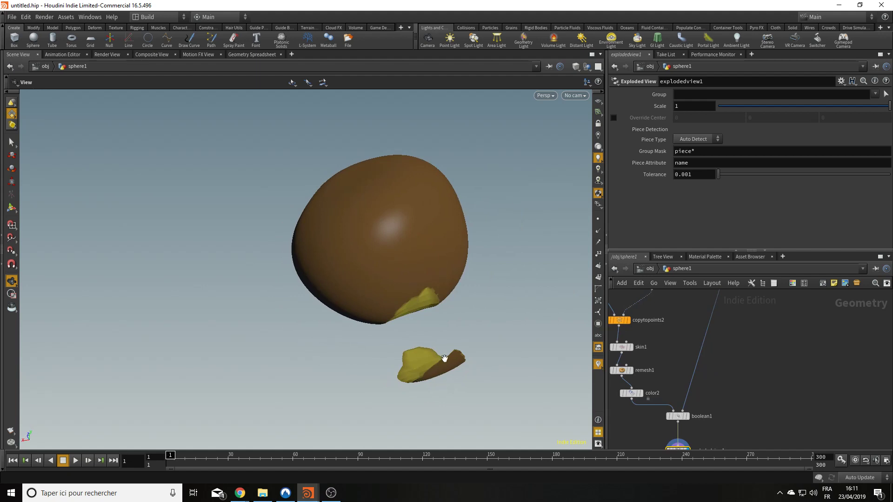
drag(444, 358, 384, 274)
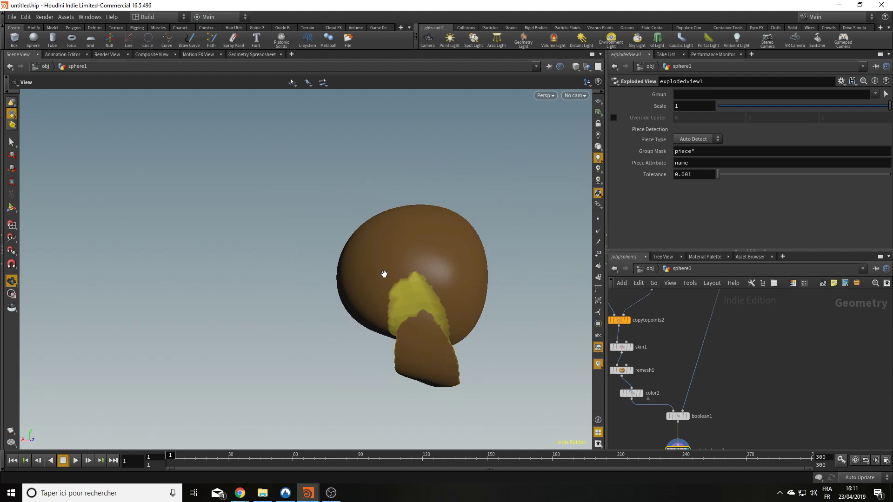
Step: Review the node network, open scatter1's settings and examine the cut piece
scroll(678, 314, down, 2)
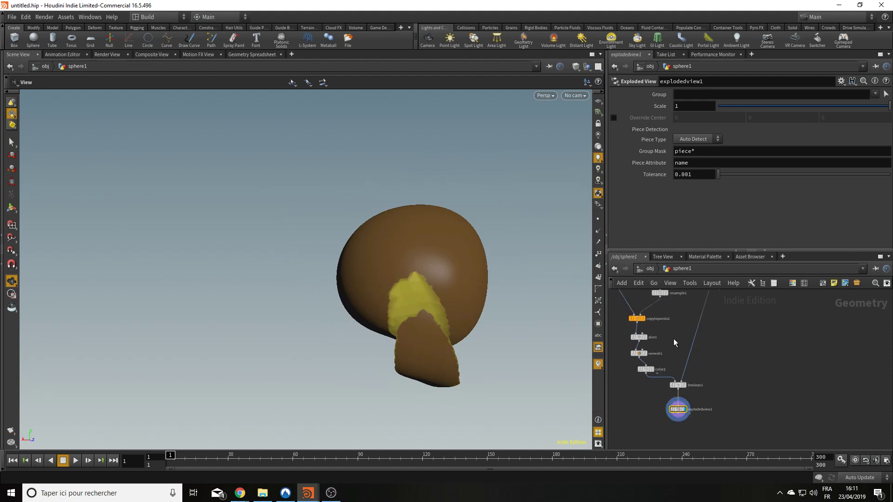
middle_drag(673, 340, 711, 371)
scroll(714, 384, down, 2)
scroll(713, 354, up, 3)
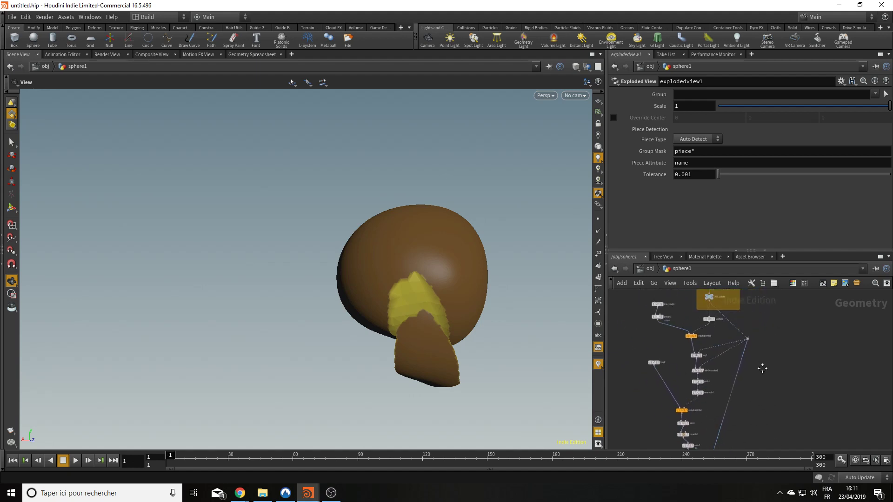
click(703, 339)
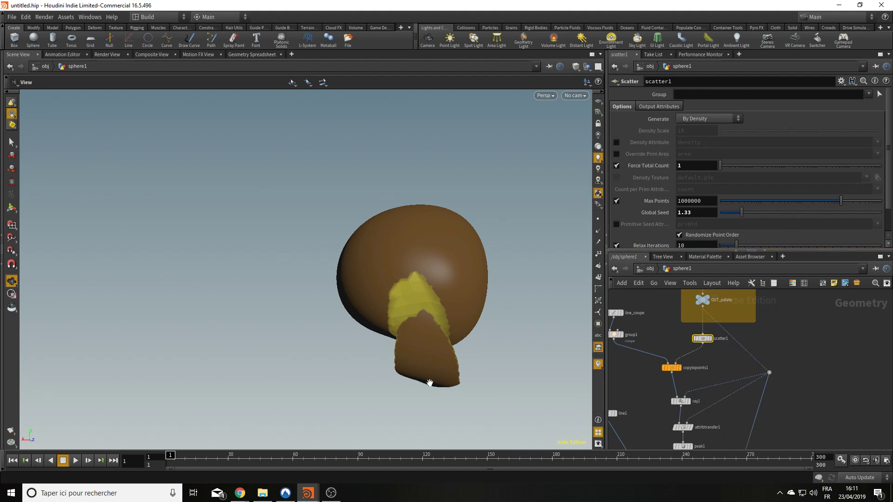
drag(430, 383, 406, 287)
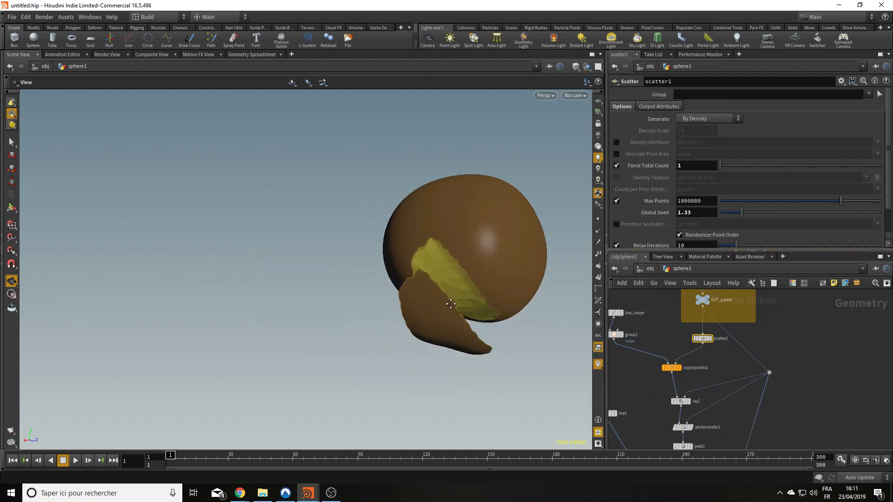
middle_drag(451, 303, 449, 286)
Step: Add a For-Each Point block in the empty area beside the cutting-strip chain
middle_drag(754, 359, 732, 322)
scroll(791, 355, down, 2)
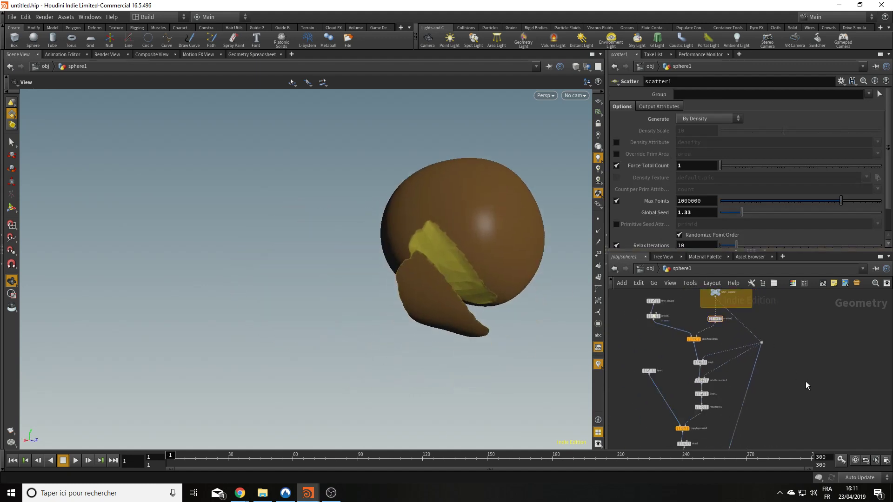
key(Tab)
text(fo)
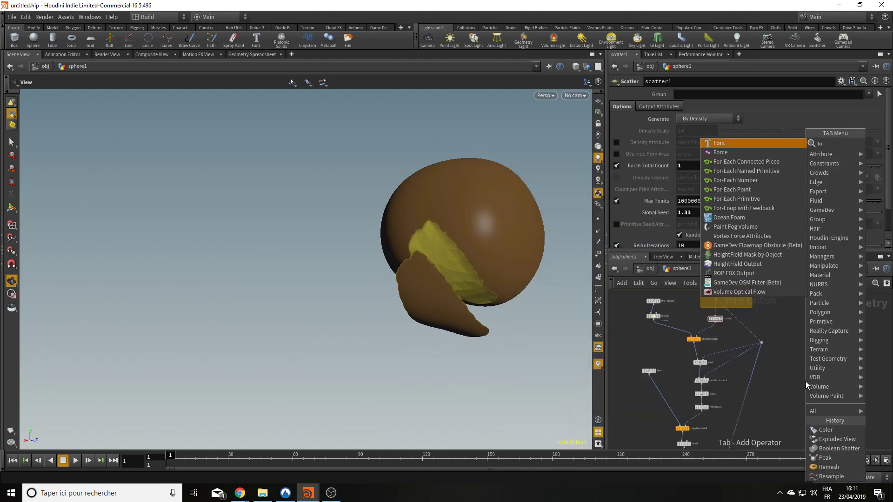
key(Down)
key(Down)
key(Down)
key(Down)
key(Down)
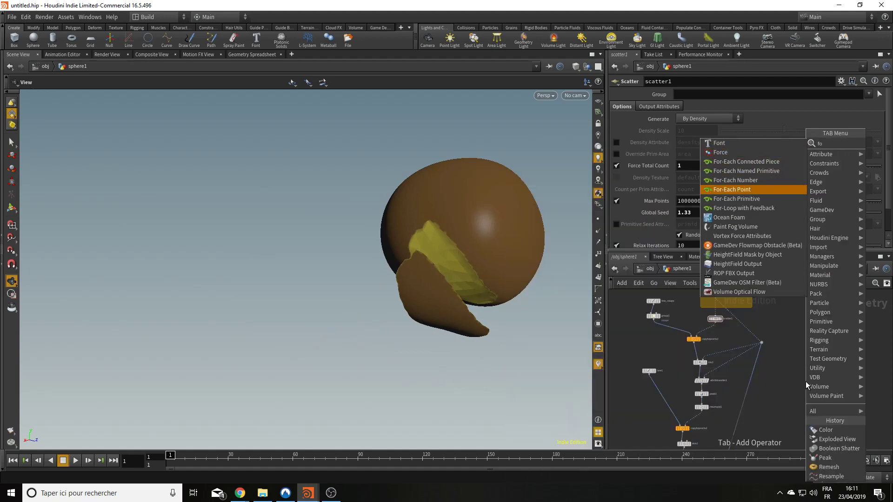
key(Return)
click(805, 382)
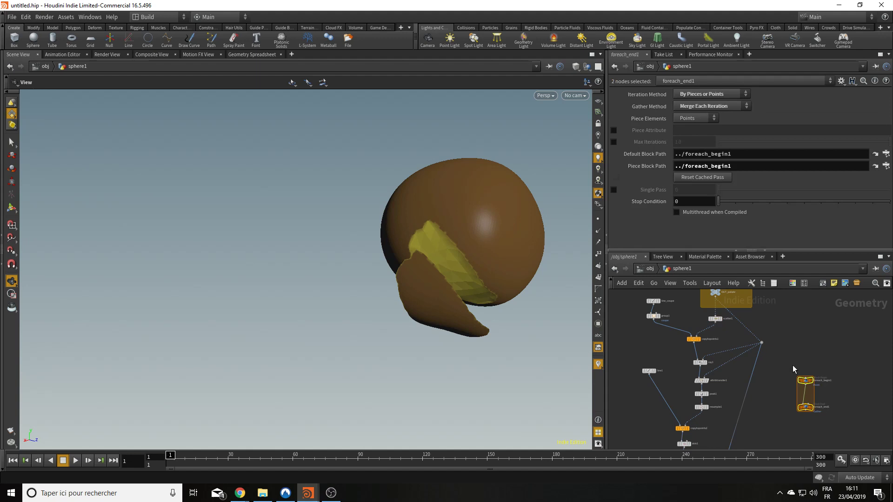
Step: Display scatter1 with a Force Total Count of 1 and review the node chain down to explodedview1
click(715, 319)
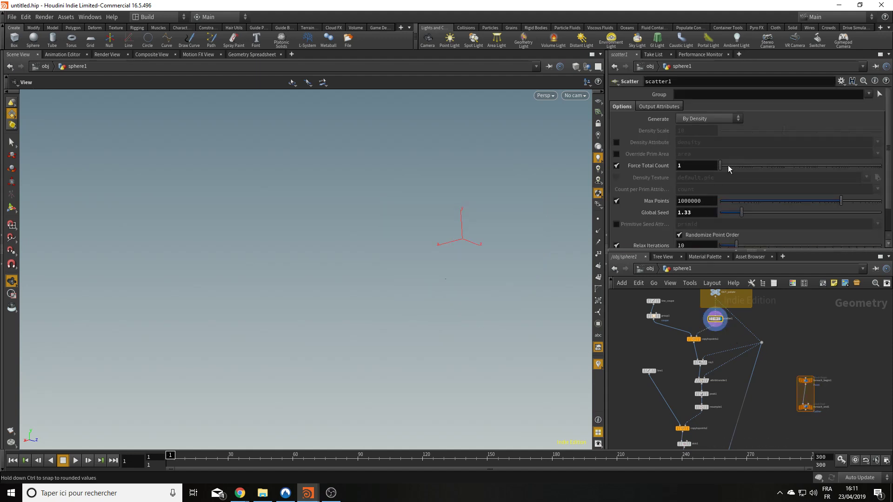
drag(750, 171, 705, 169)
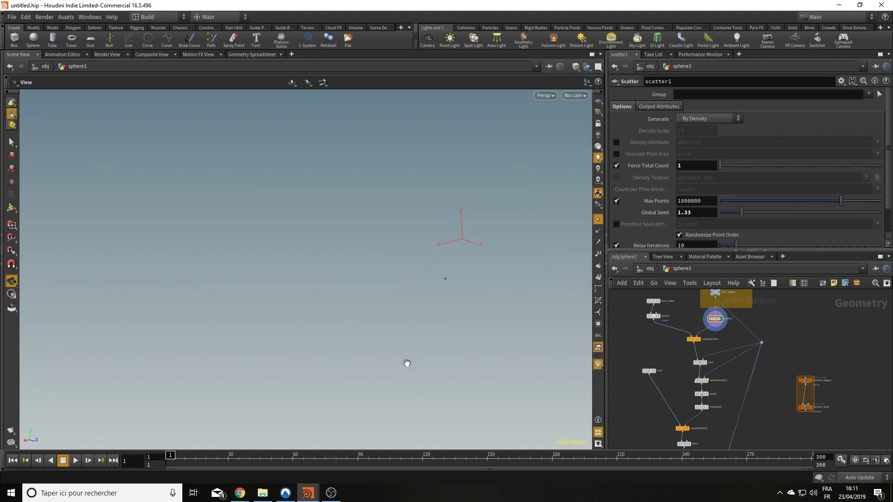
scroll(668, 328, up, 2)
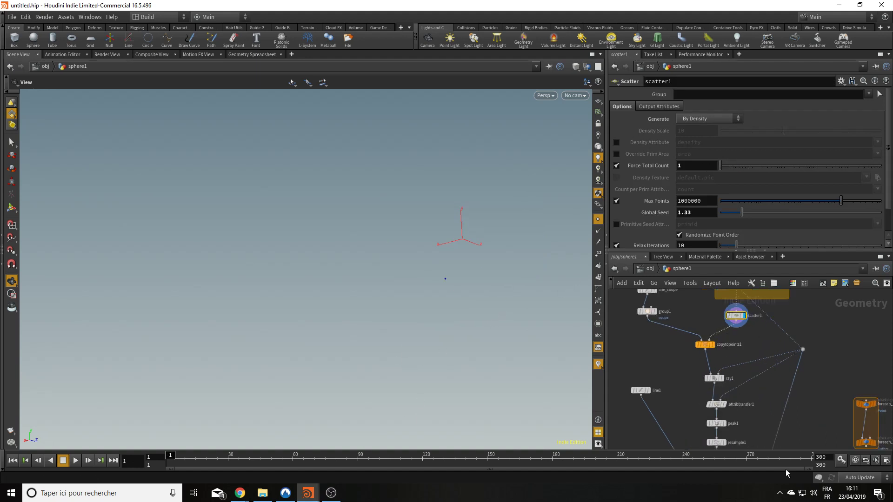
mouse_move(683, 363)
middle_down()
mouse_move(669, 398)
mouse_move(683, 350)
middle_up()
middle_drag(718, 413, 710, 372)
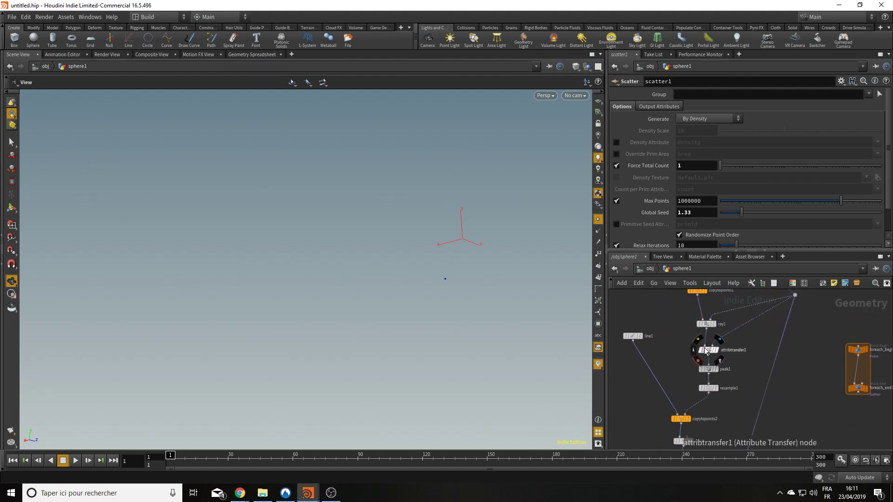
middle_drag(734, 390, 731, 356)
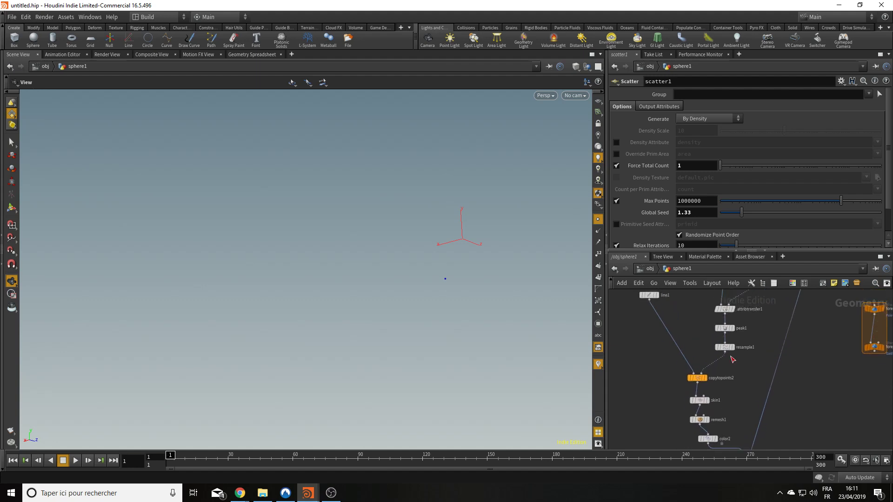
middle_drag(679, 399, 647, 344)
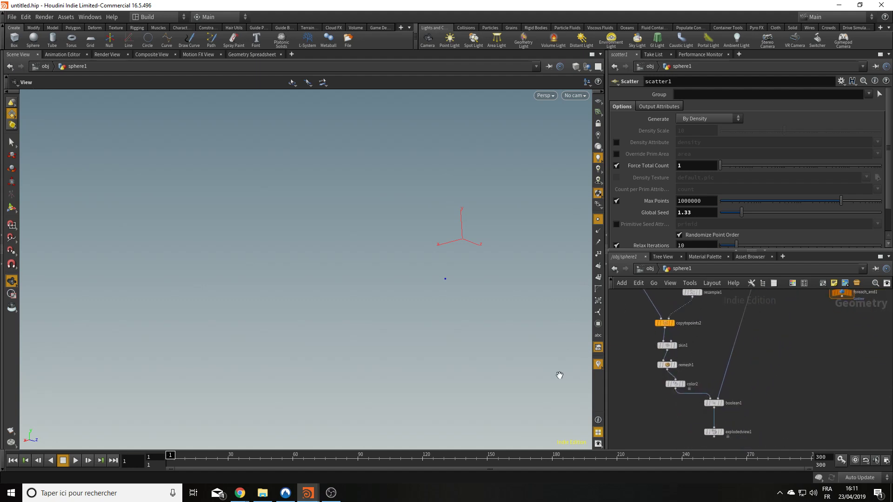
Step: Wire scatter1's output into the input of foreach_begin1
middle_drag(742, 351, 724, 471)
middle_drag(795, 320, 833, 349)
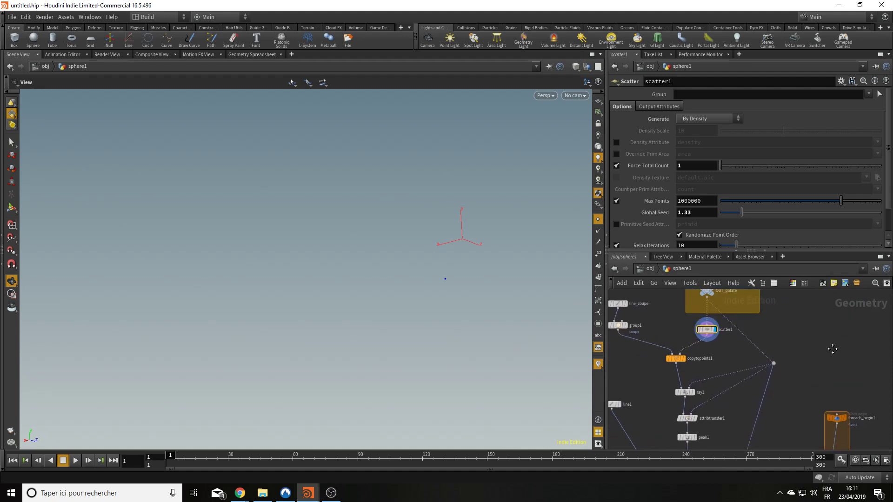
click(837, 413)
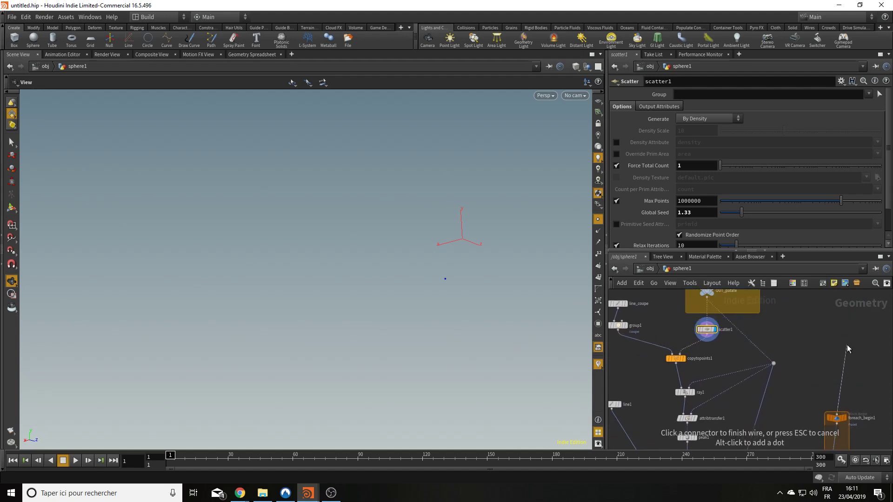
middle_drag(825, 392, 815, 376)
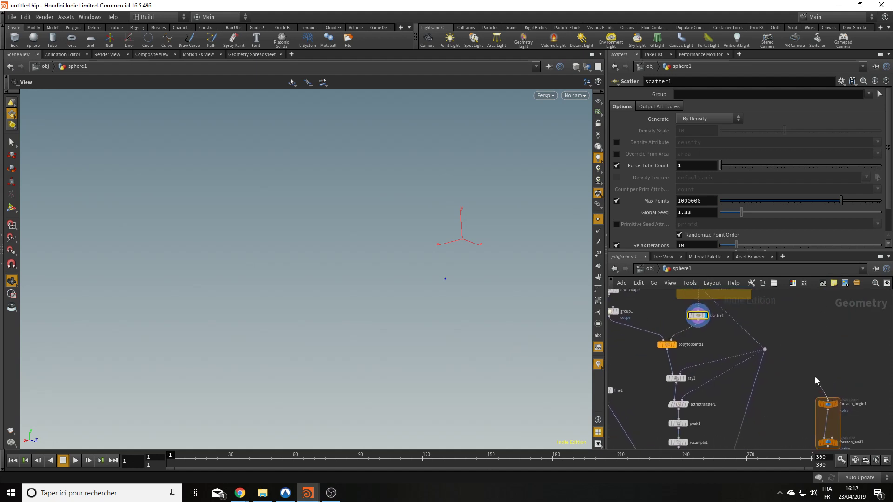
click(702, 329)
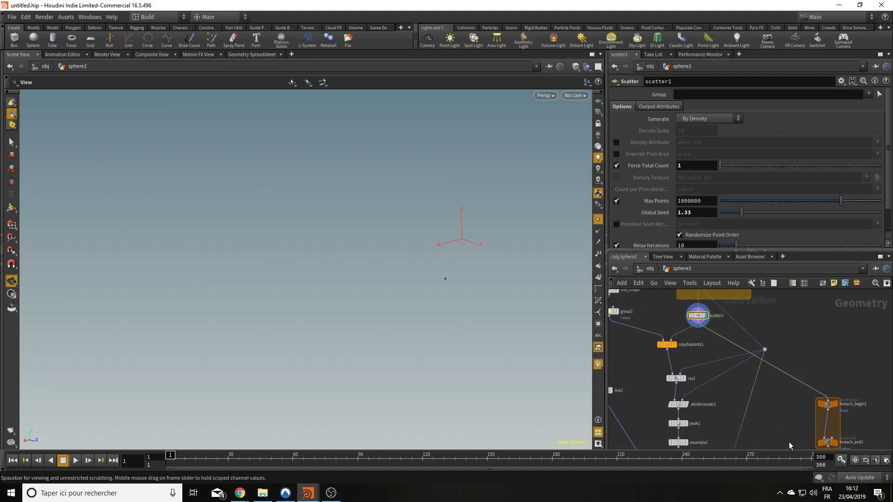
Step: Wire foreach_end1's output into boolean1's first input
middle_drag(789, 442, 797, 425)
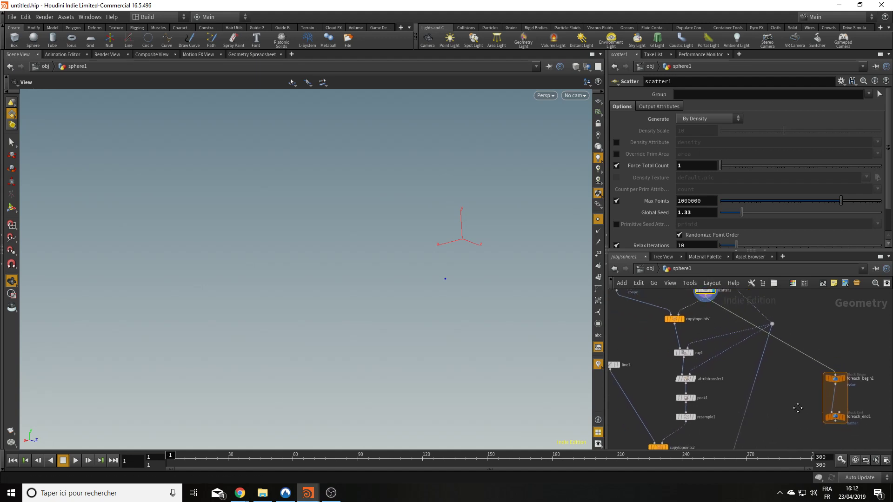
click(836, 389)
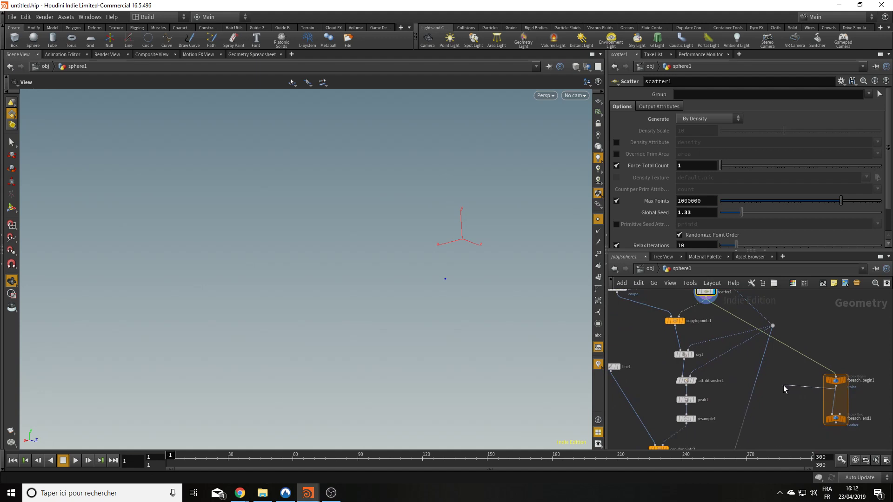
middle_drag(800, 429, 784, 332)
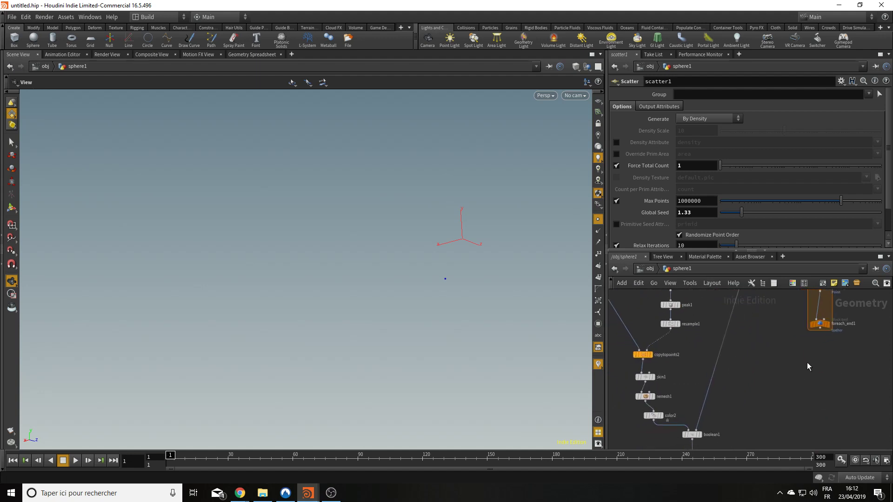
click(824, 332)
click(680, 431)
Step: Move foreach_end1 farther below foreach_begin1 to lengthen the loop block
middle_drag(830, 322, 833, 374)
click(818, 375)
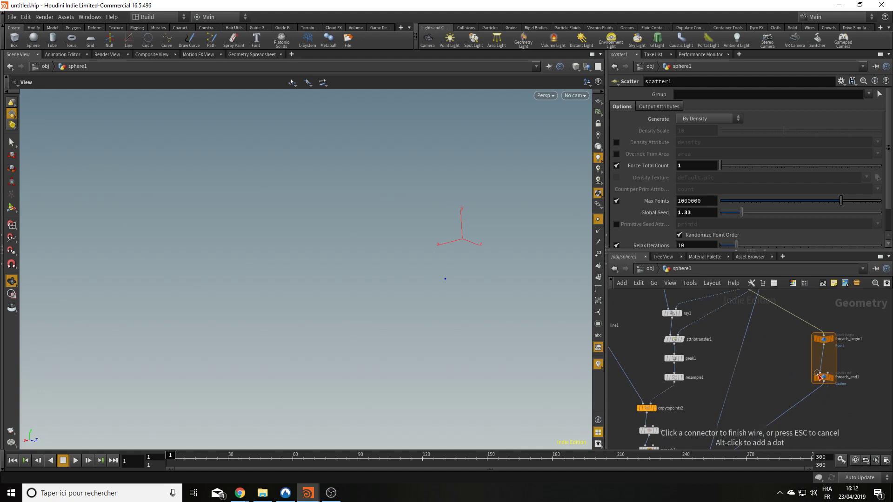
key(Escape)
drag(823, 378, 823, 434)
Step: Connect foreach_begin1's output to copytopoints1's second input in place of the direct scatter1 connection
middle_drag(766, 354, 777, 391)
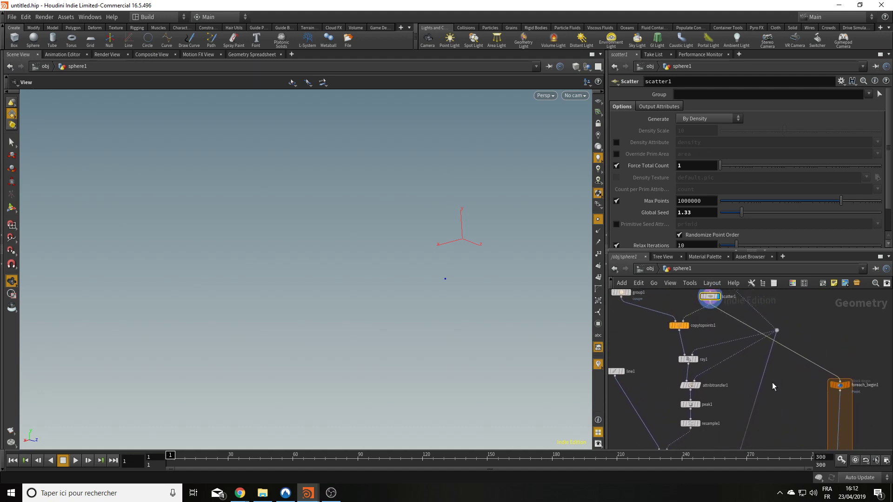
click(686, 321)
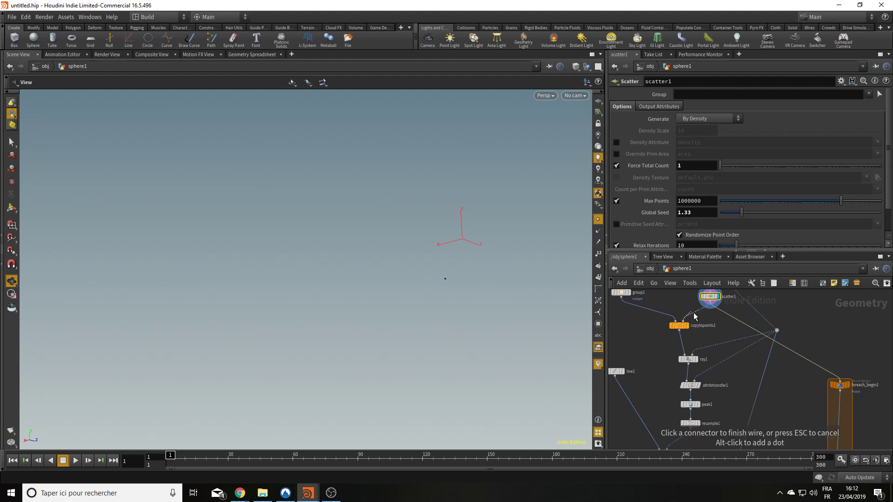
click(836, 398)
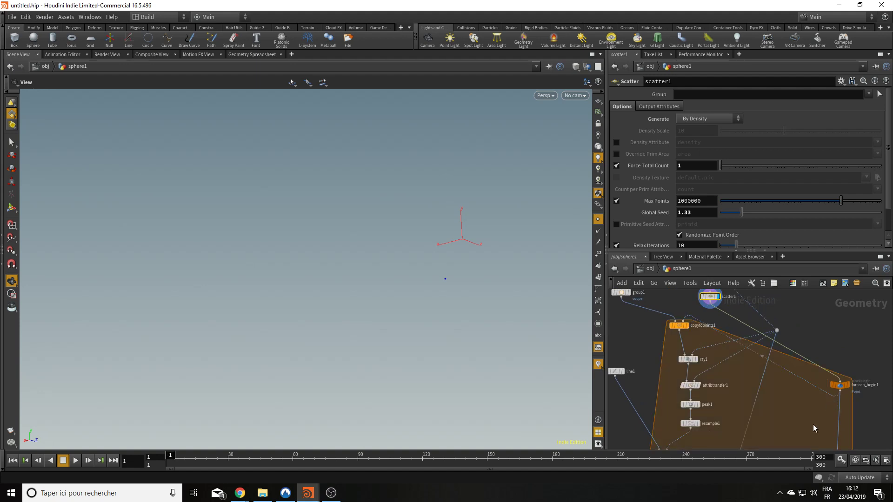
Step: Wire color2's output into foreach_end1's input and display foreach_end1
middle_drag(871, 412, 861, 285)
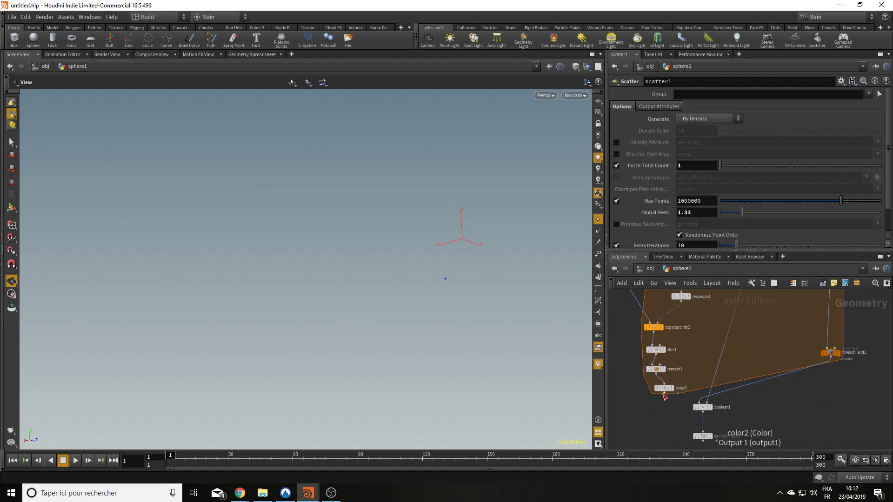
click(665, 395)
click(826, 347)
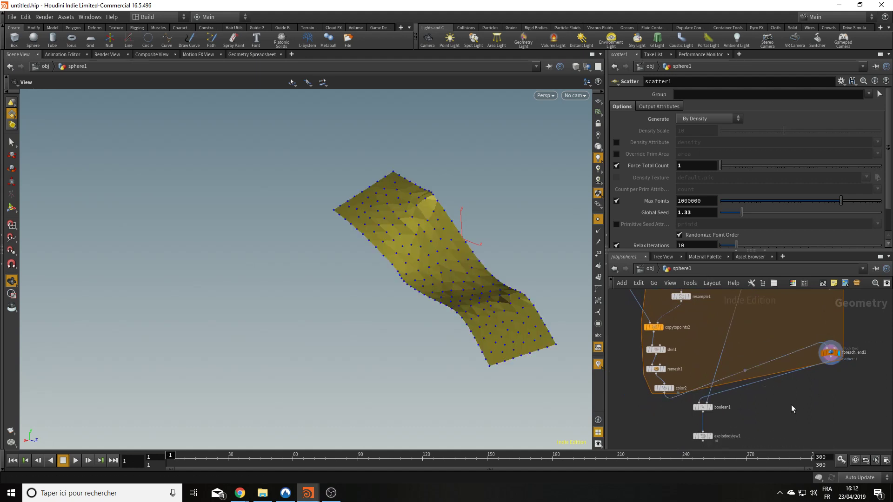
Step: Set scatter1's Force Total Count to 10 and turn off the point display in the viewport
middle_drag(814, 362, 805, 401)
middle_drag(812, 339, 805, 433)
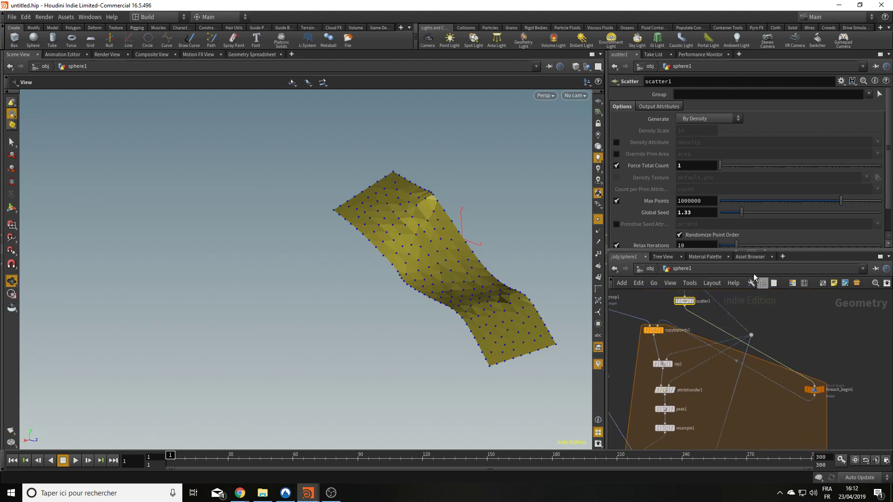
middle_drag(766, 327, 804, 376)
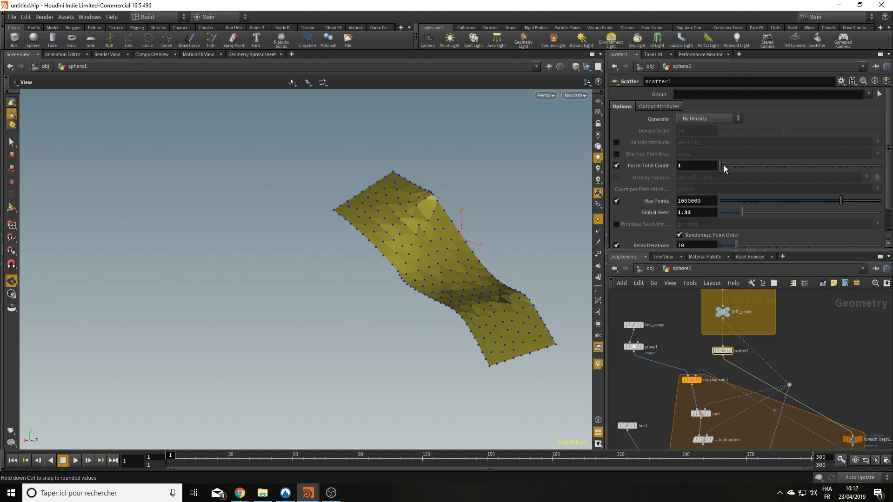
click(696, 167)
key(Return)
click(599, 219)
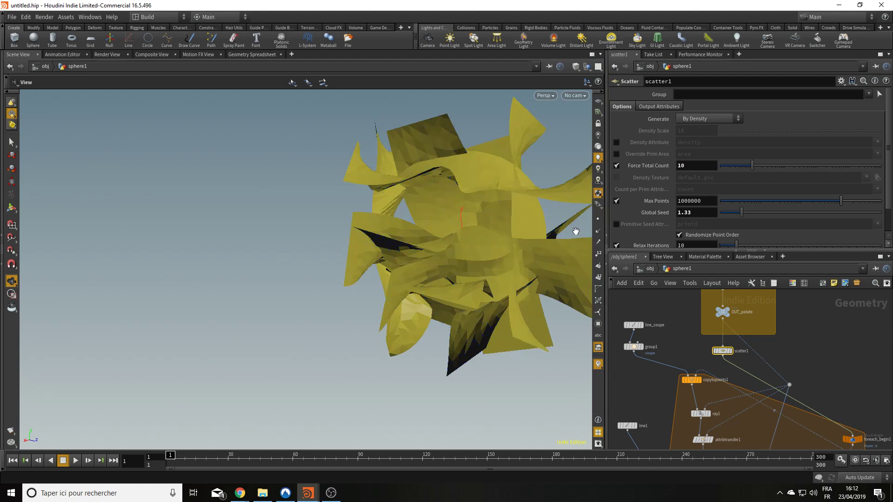
drag(307, 287, 337, 295)
Step: Display explodedview1 below boolean1 to inspect the shattered potato from several sides
middle_drag(831, 356, 732, 219)
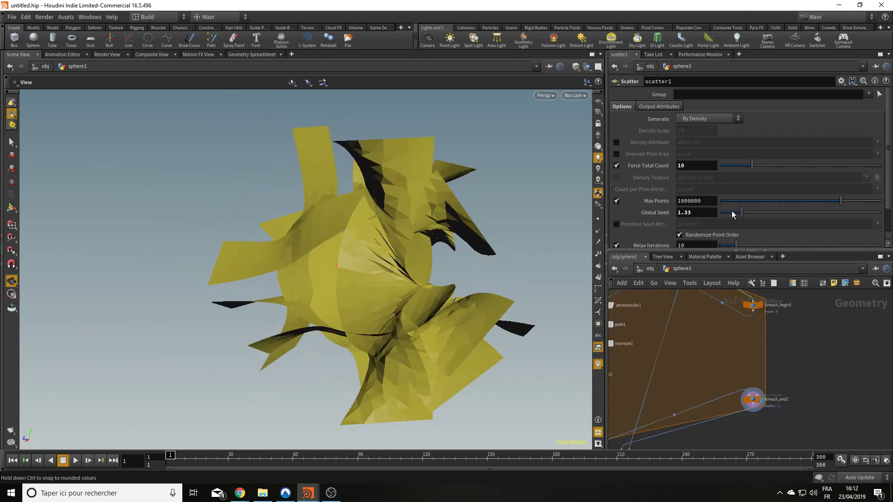
middle_drag(715, 436, 796, 311)
middle_drag(742, 378, 747, 409)
scroll(746, 408, up, 2)
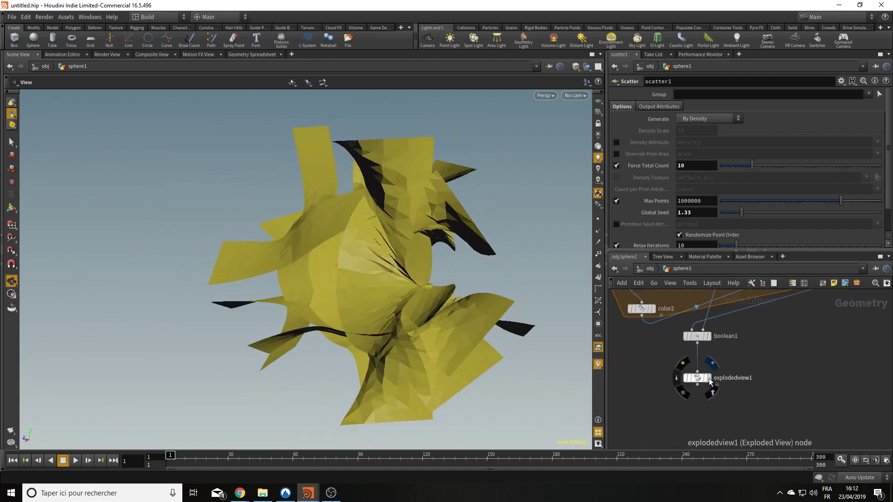
click(710, 381)
drag(381, 335, 601, 337)
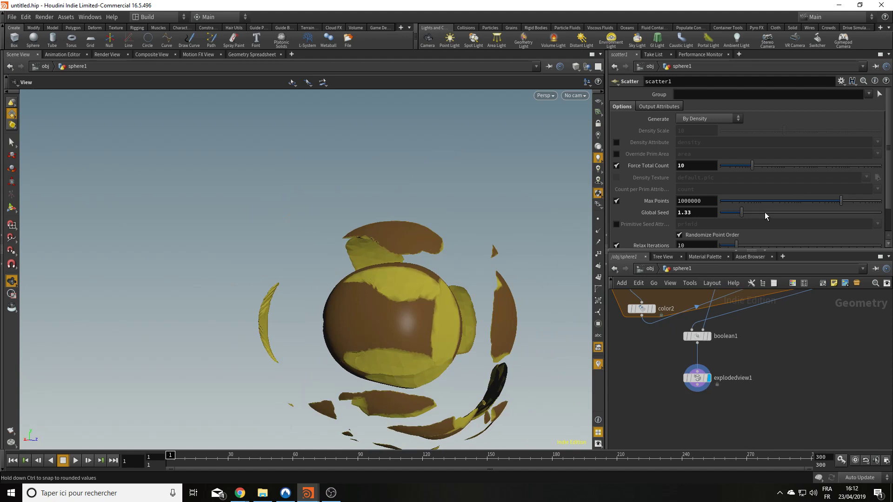
Step: Set scatter1's Global Seed to 2.77 and Force Total Count to 25, and inspect the exploded pieces from all around
drag(307, 342, 586, 297)
click(693, 166)
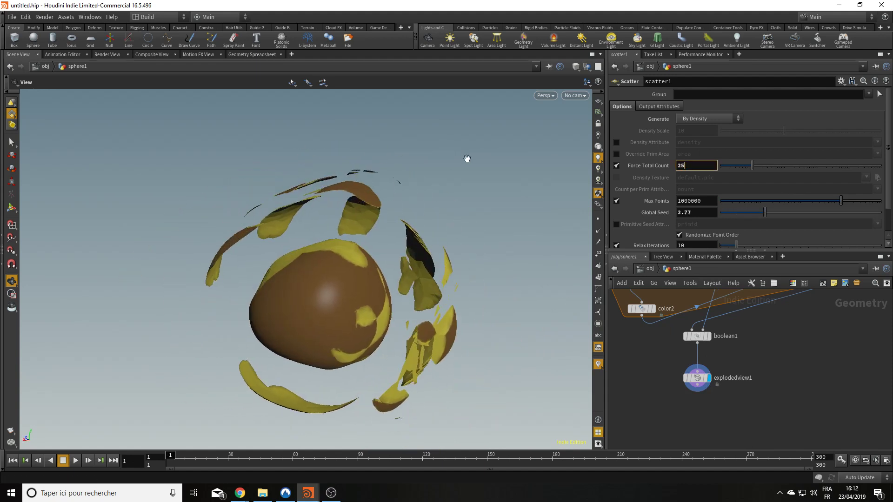
key(Return)
drag(484, 325, 461, 235)
drag(456, 304, 433, 308)
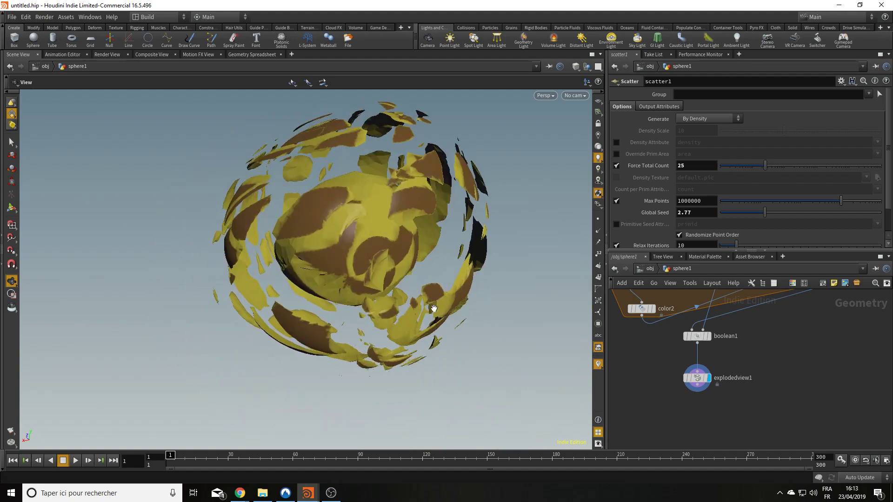
middle_drag(443, 237, 412, 315)
drag(413, 315, 266, 462)
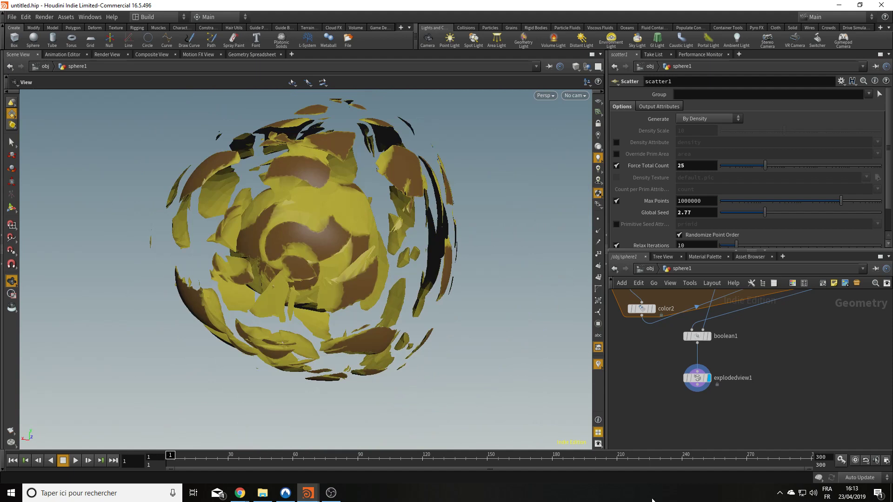